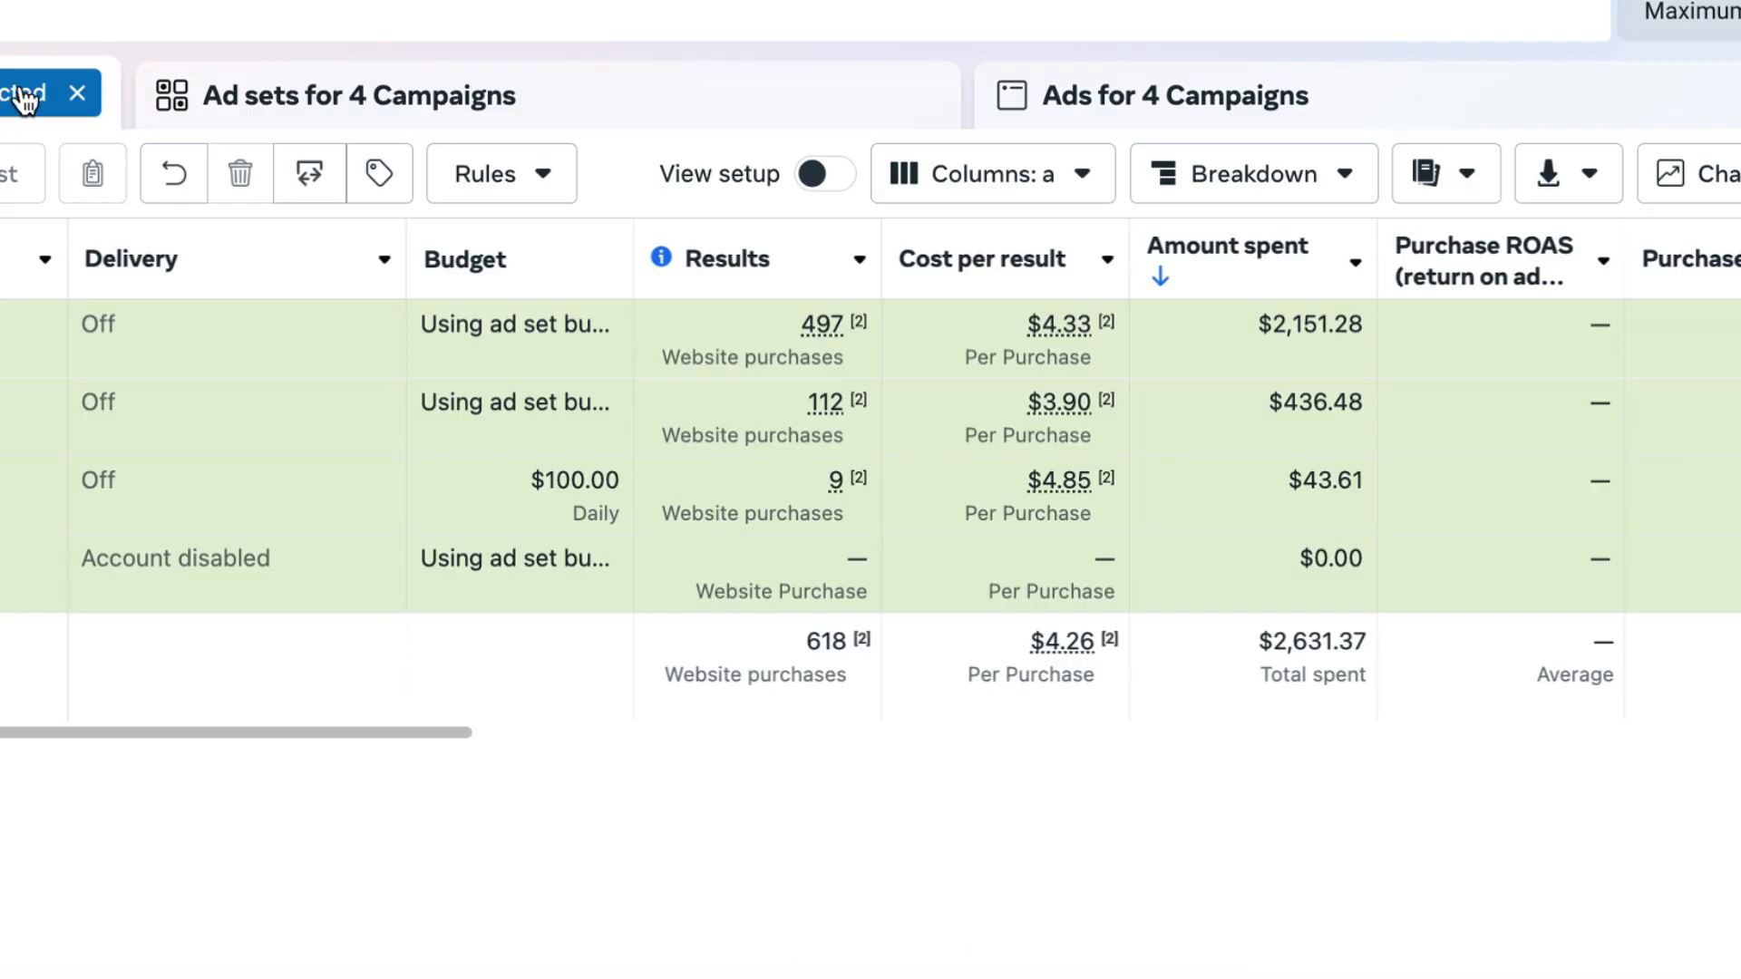
# Clear the campaign selection and review the results, cost per result, amount spent and purchase columns.
pyautogui.click(77, 92)
pyautogui.hscroll(2, 830, 490)
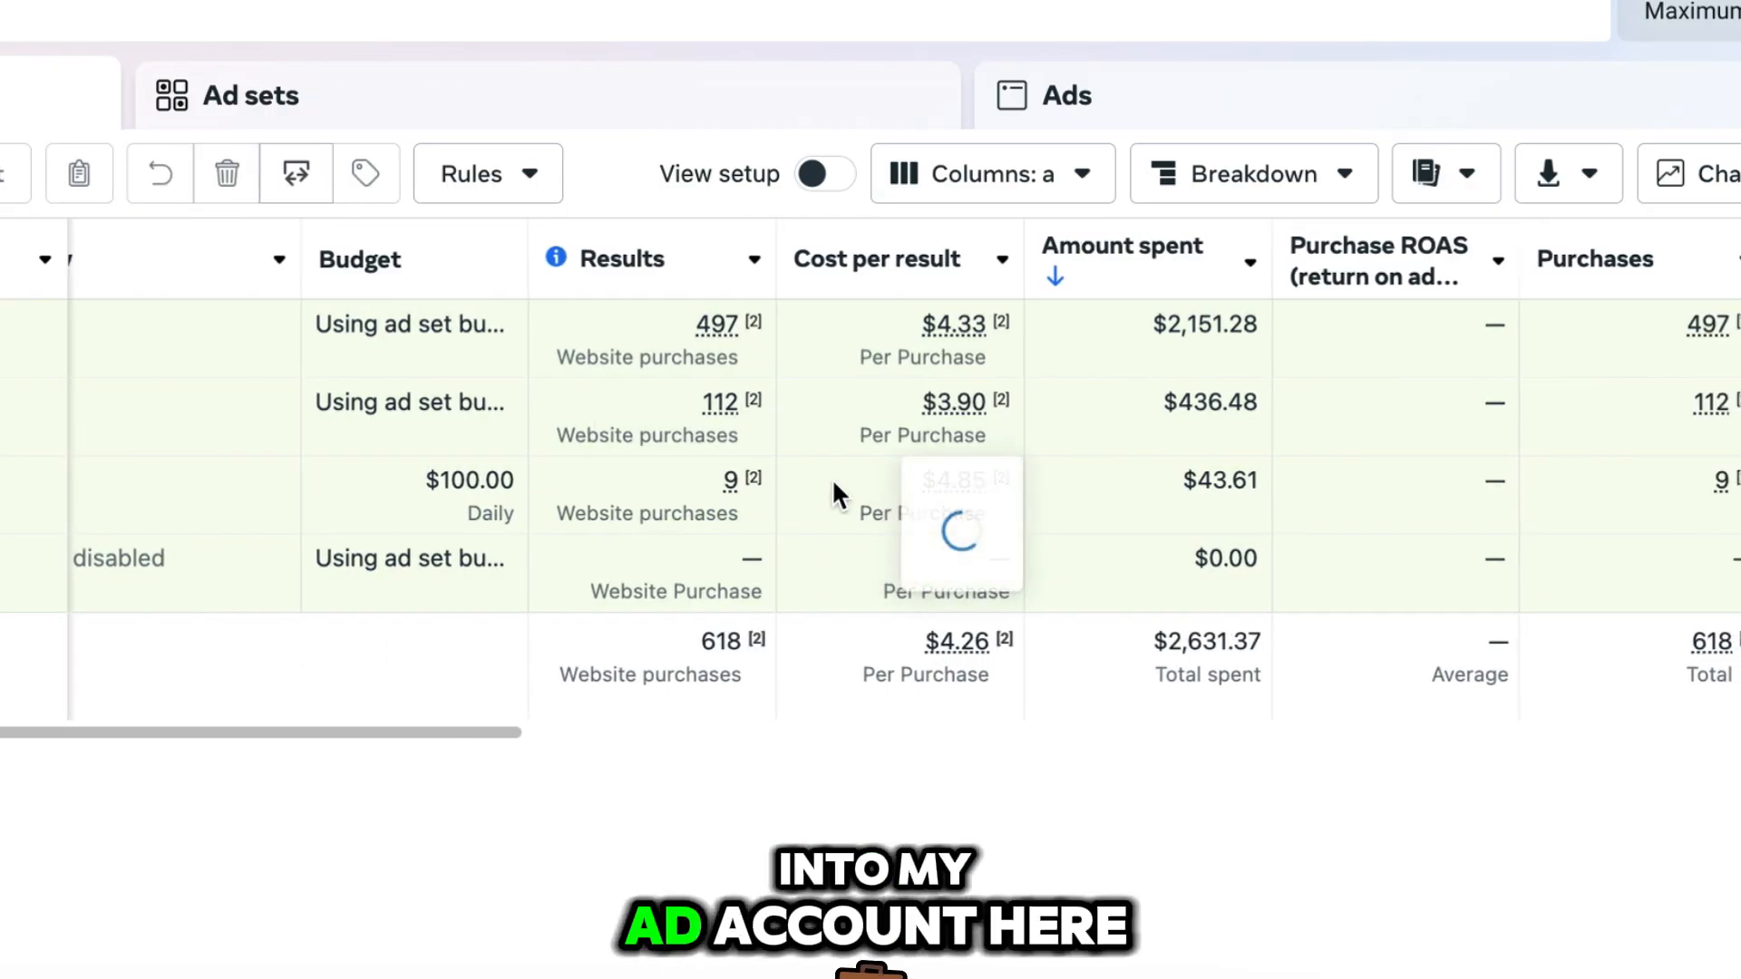
pyautogui.hscroll(4, 831, 477)
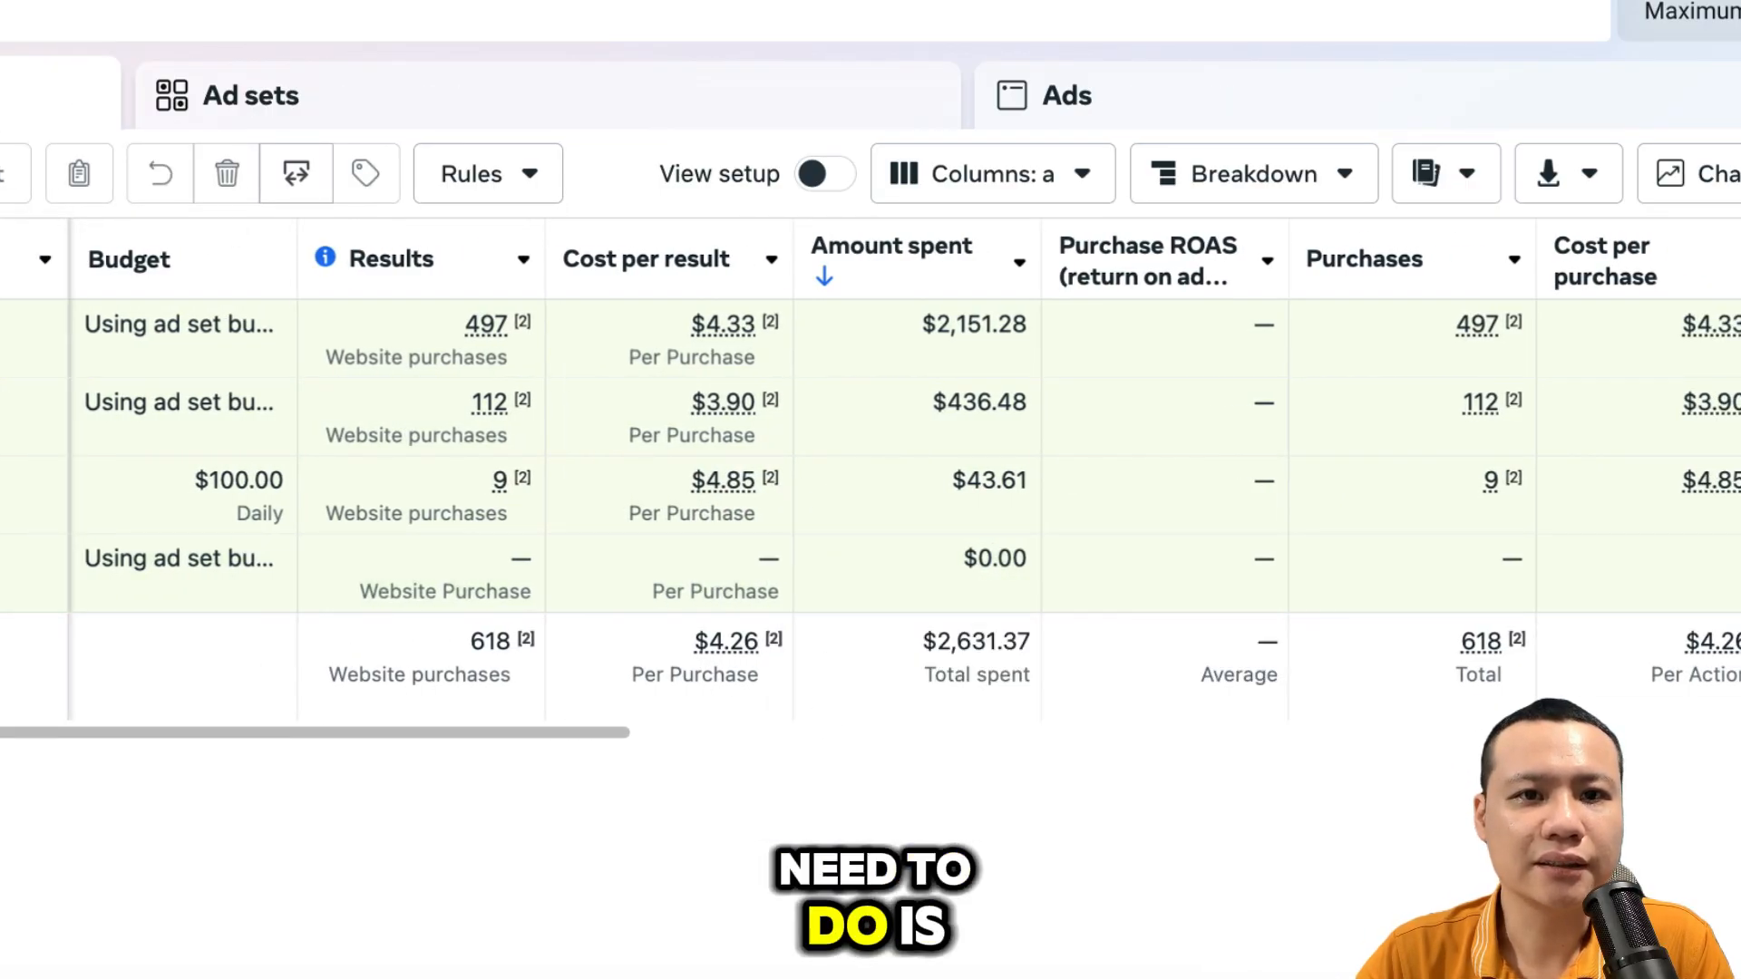
pyautogui.click(385, 88)
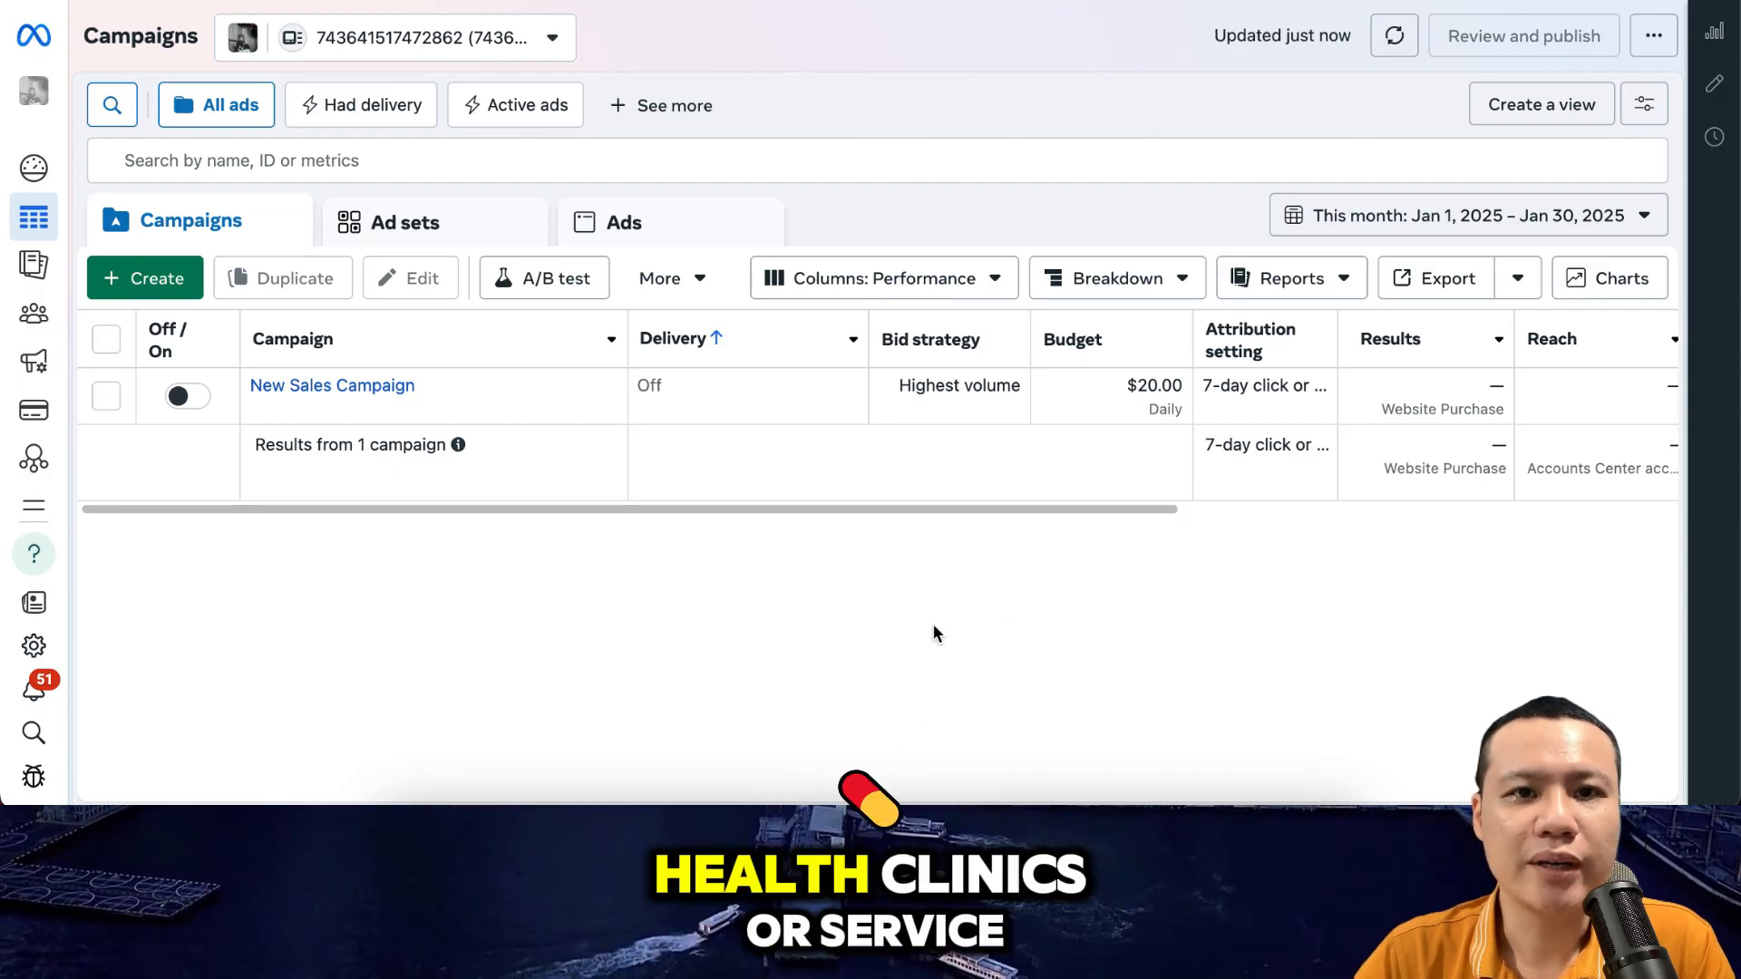
# Create a new auction campaign with the Leads objective, using the manual leads campaign setup.
pyautogui.click(156, 288)
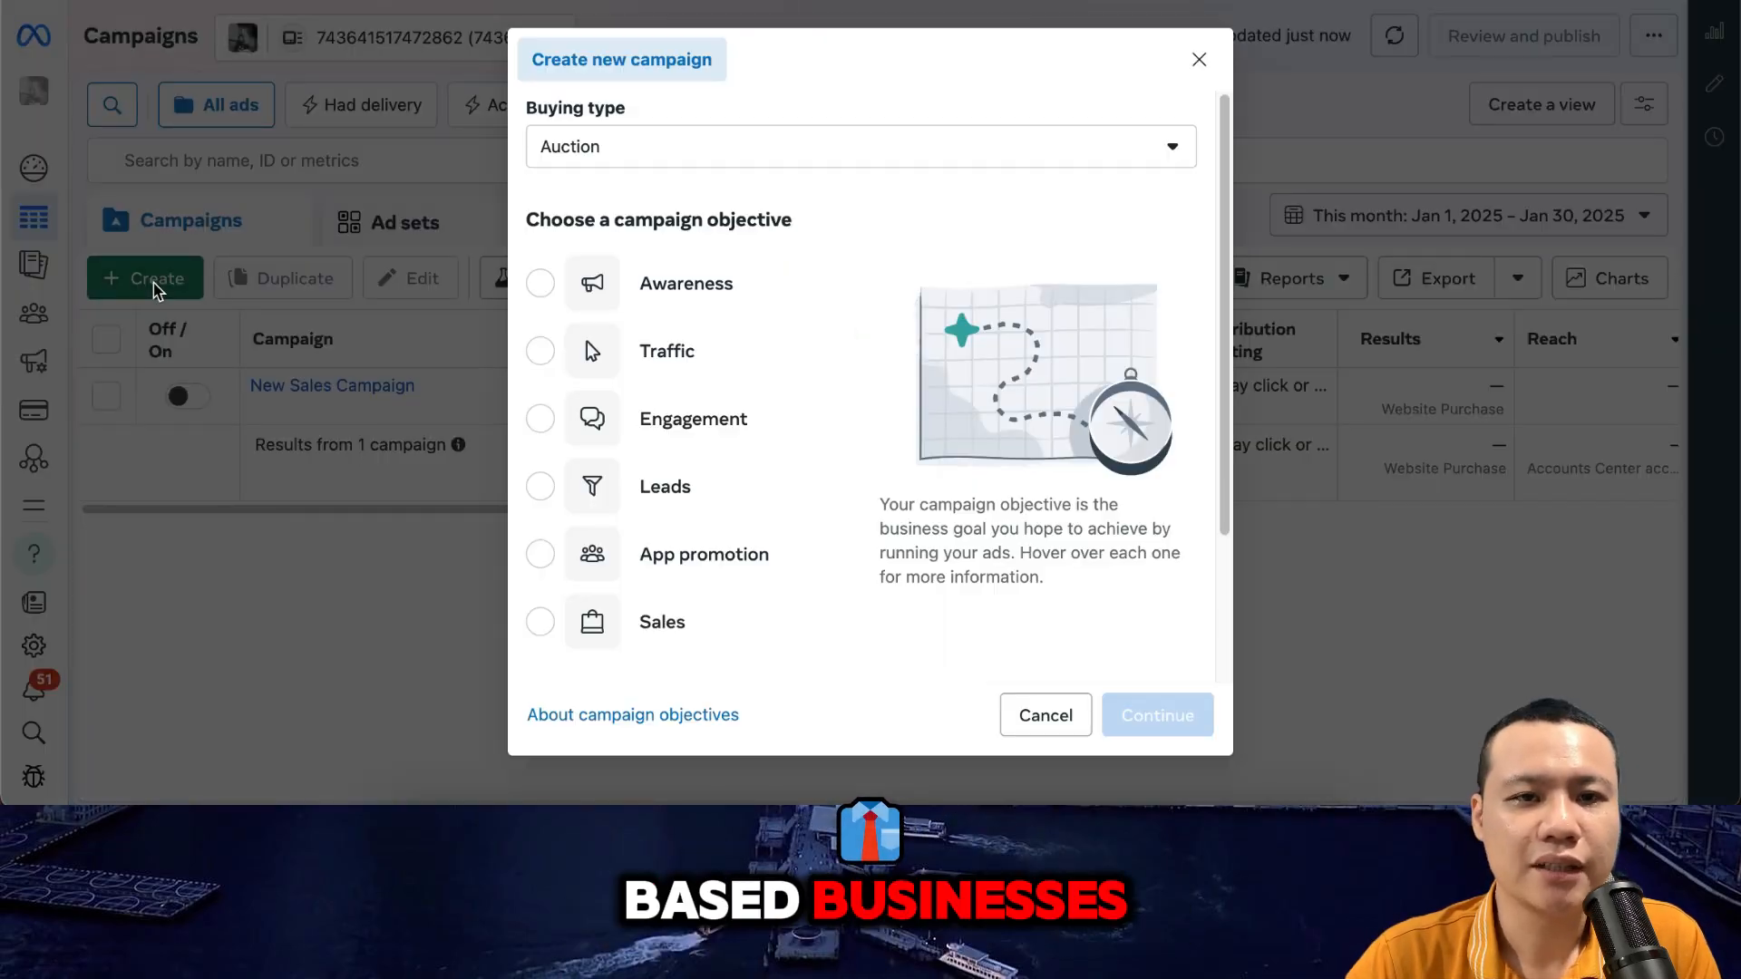
pyautogui.moveTo(770, 487)
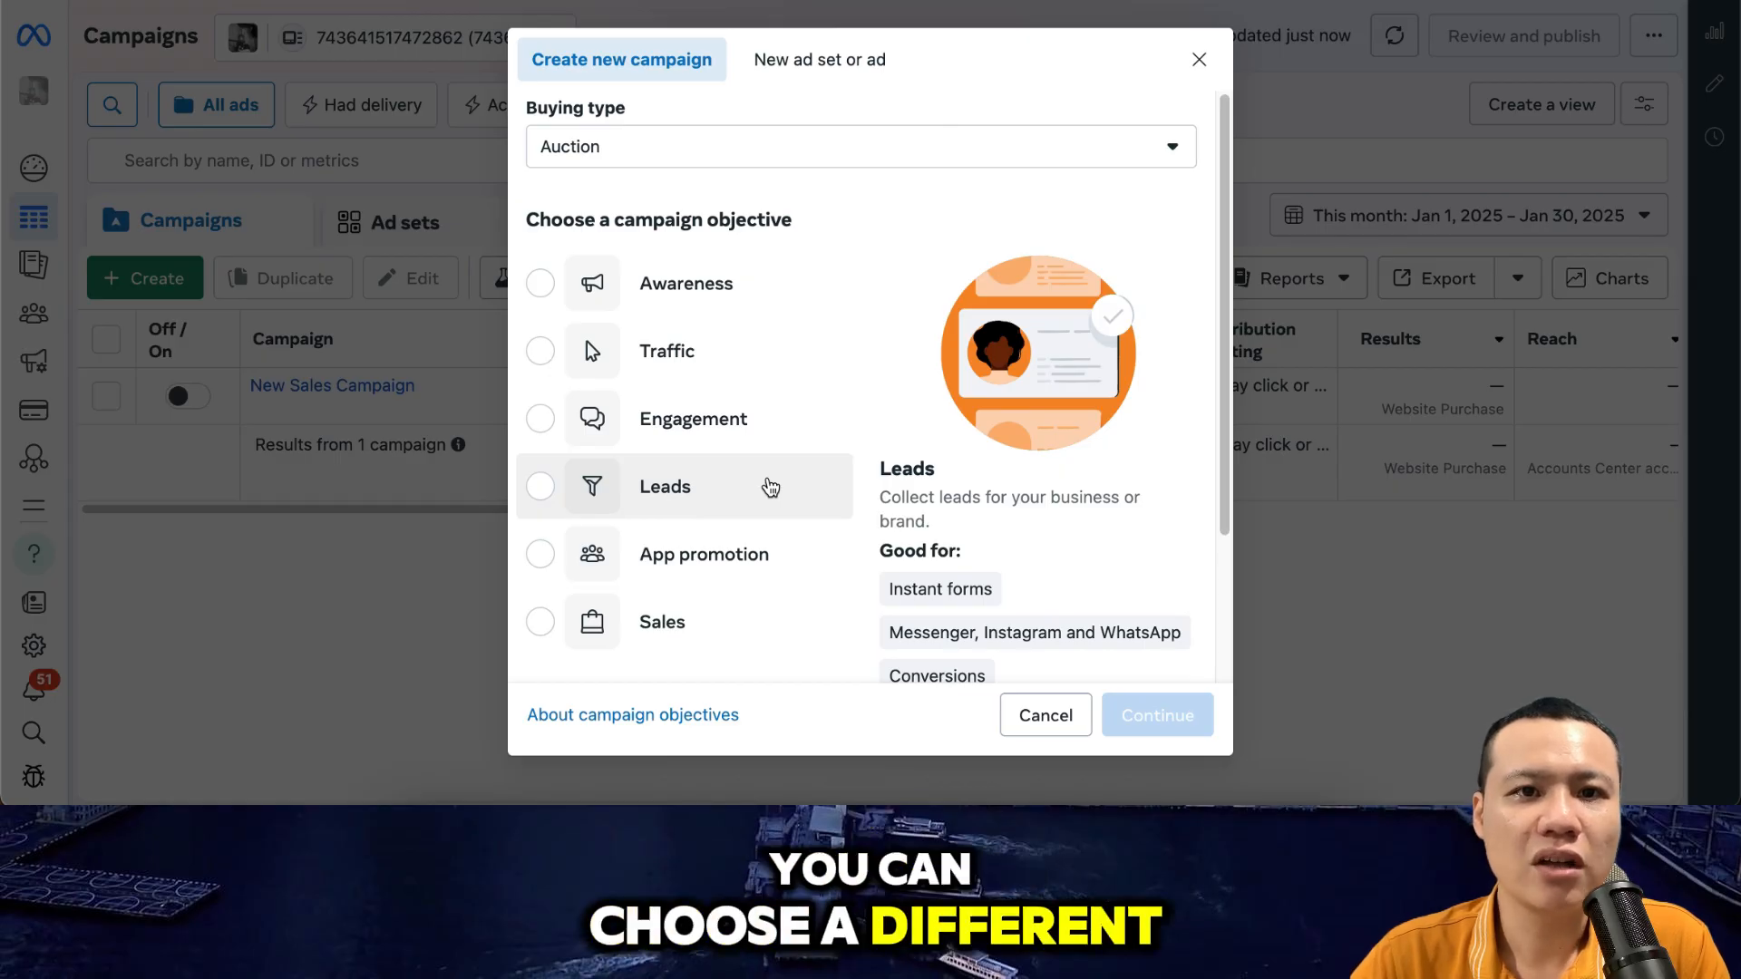
pyautogui.click(769, 488)
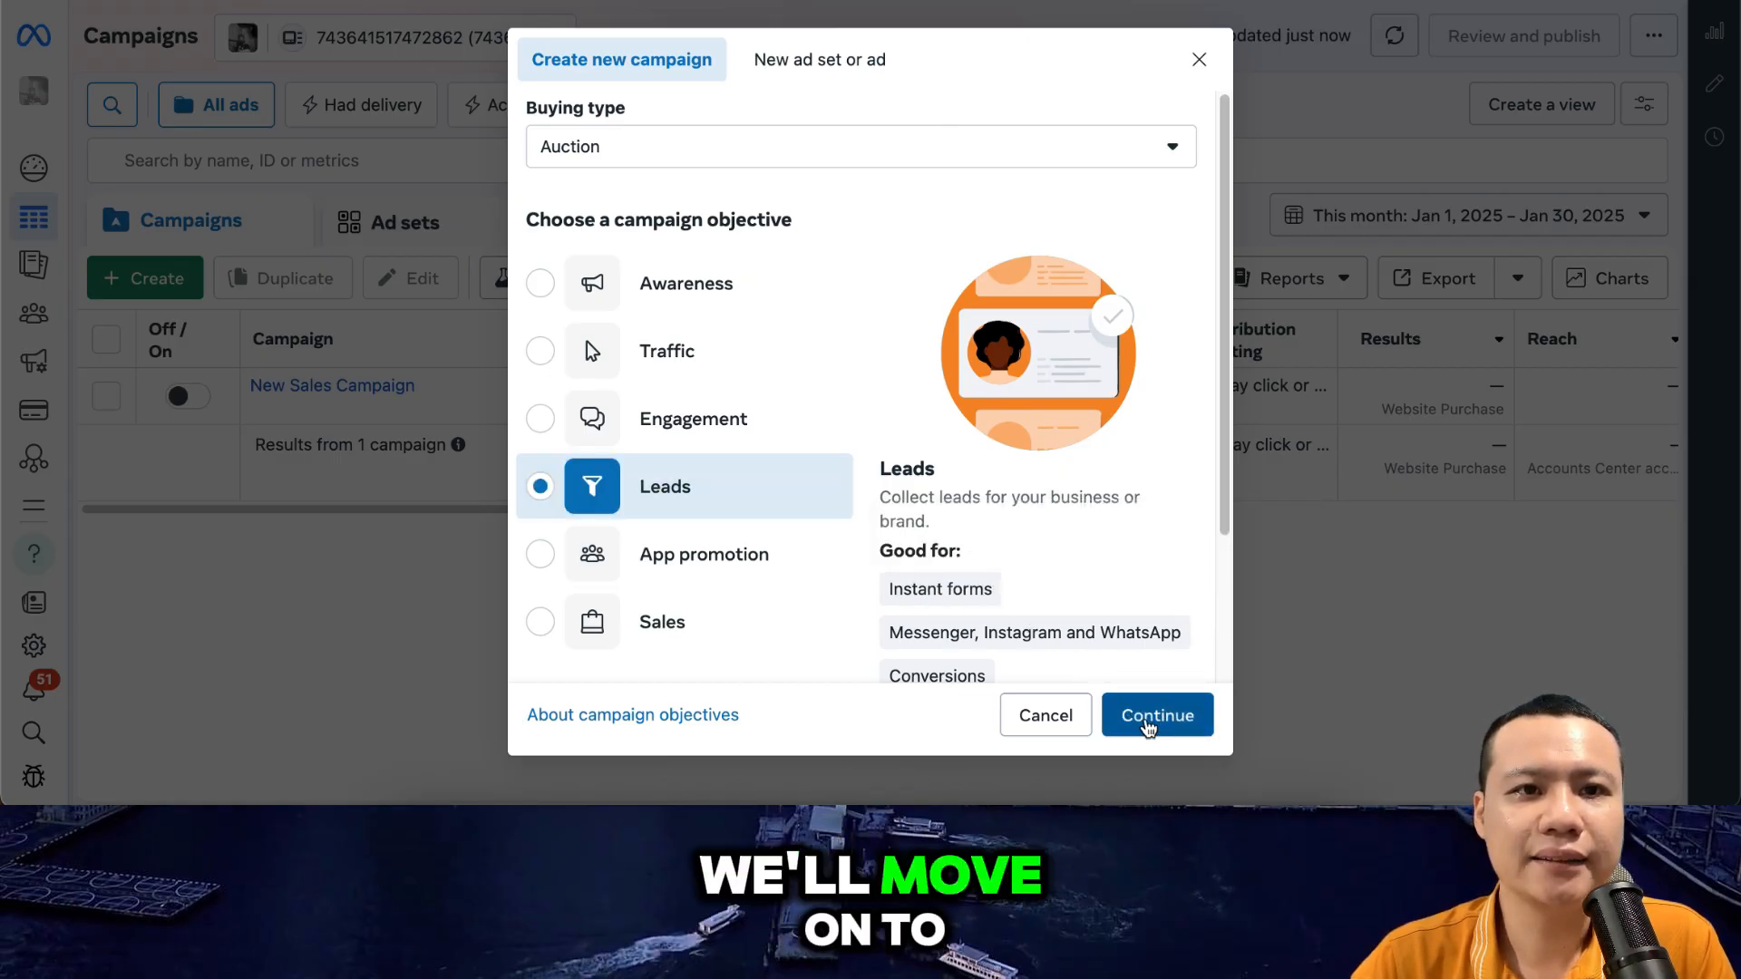
pyautogui.click(1146, 717)
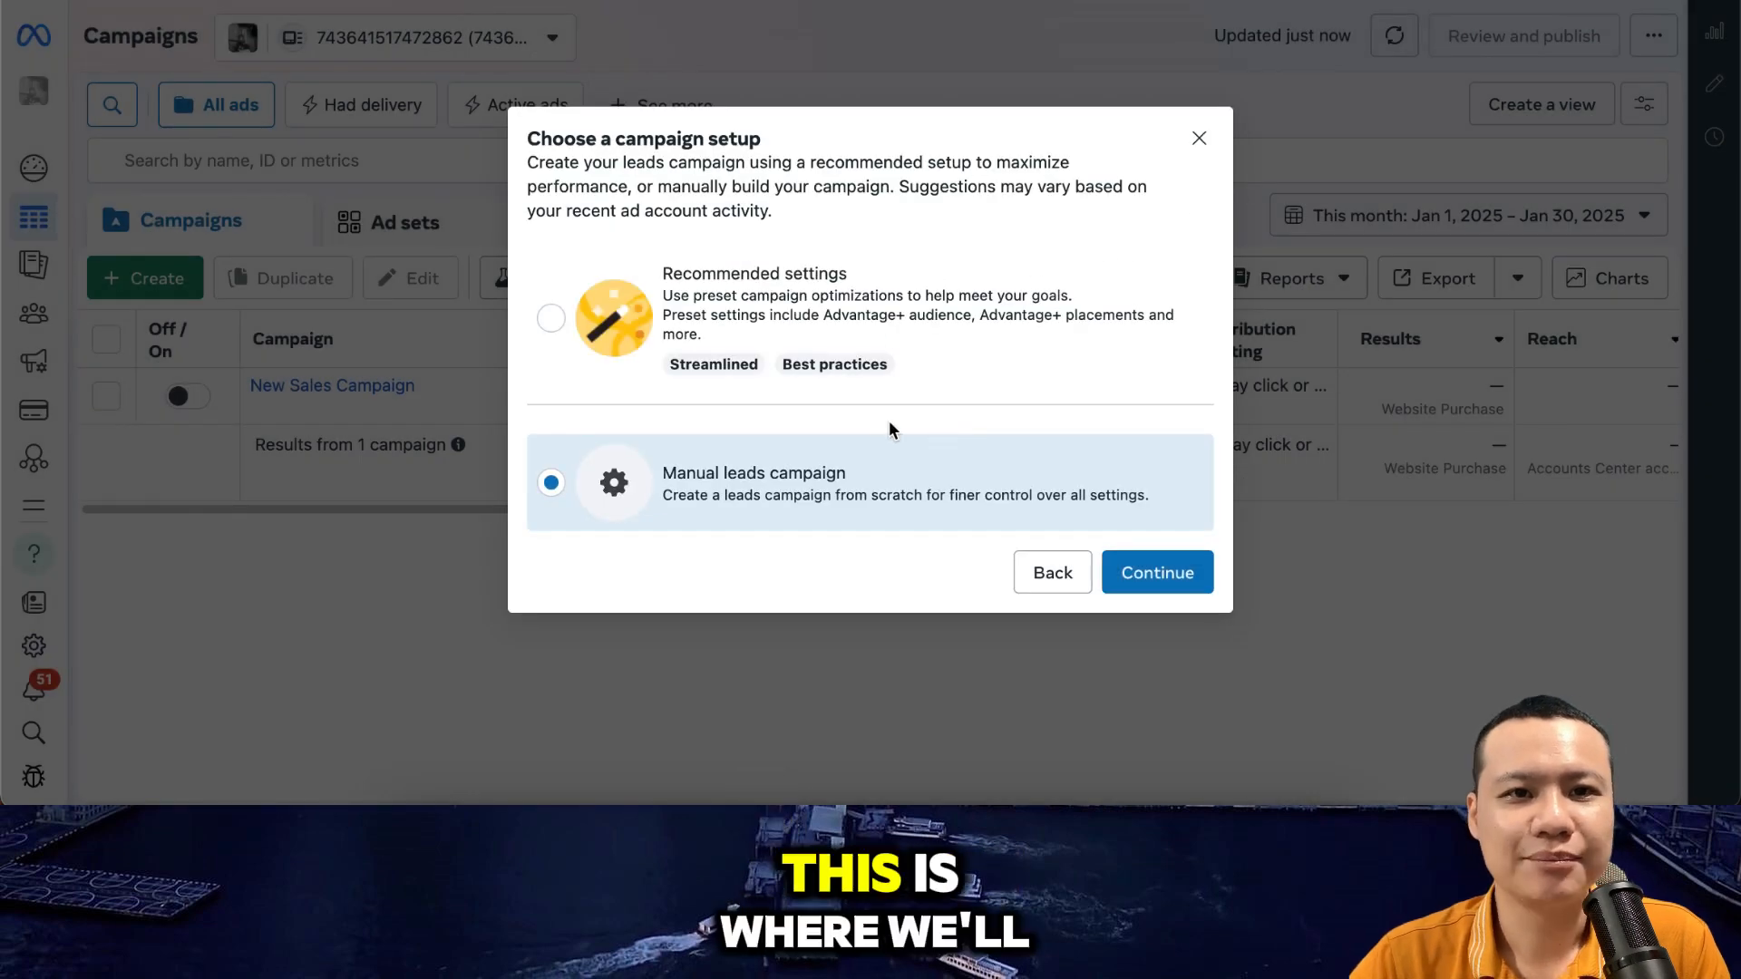
pyautogui.click(1168, 581)
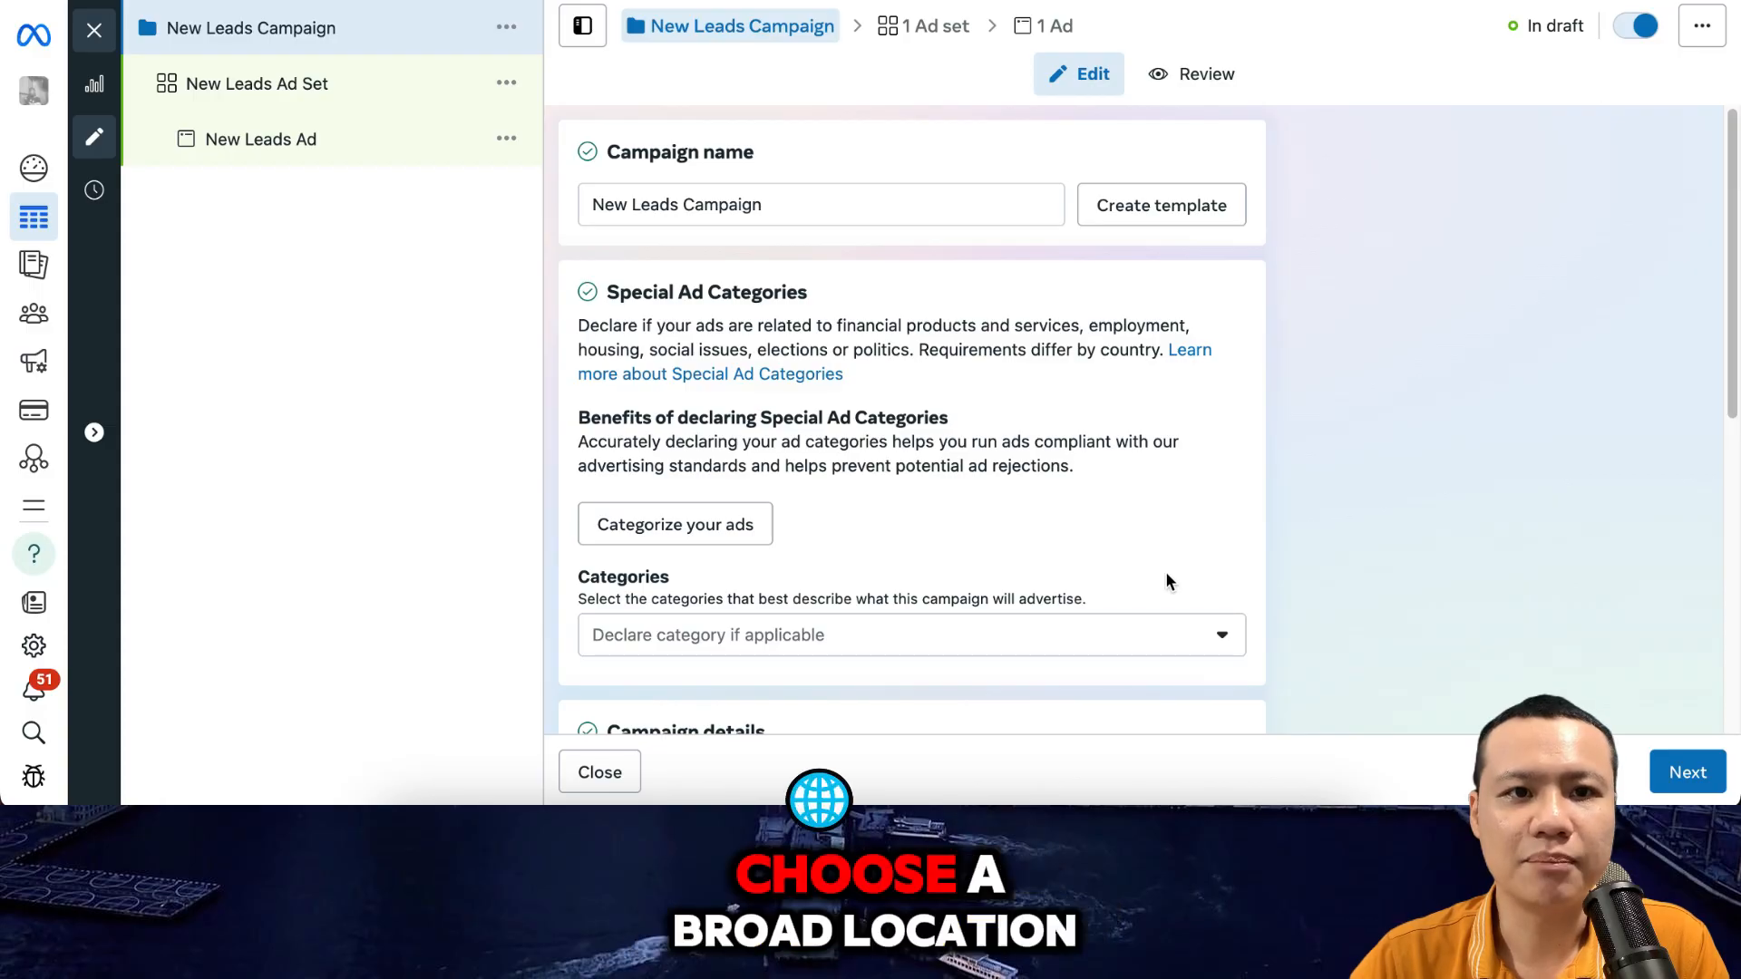
# Replace the ad set's targeted location with US Ave, Plattsburgh, New York, United States, searching for "ny us".
pyautogui.scroll(-5, 1166, 580)
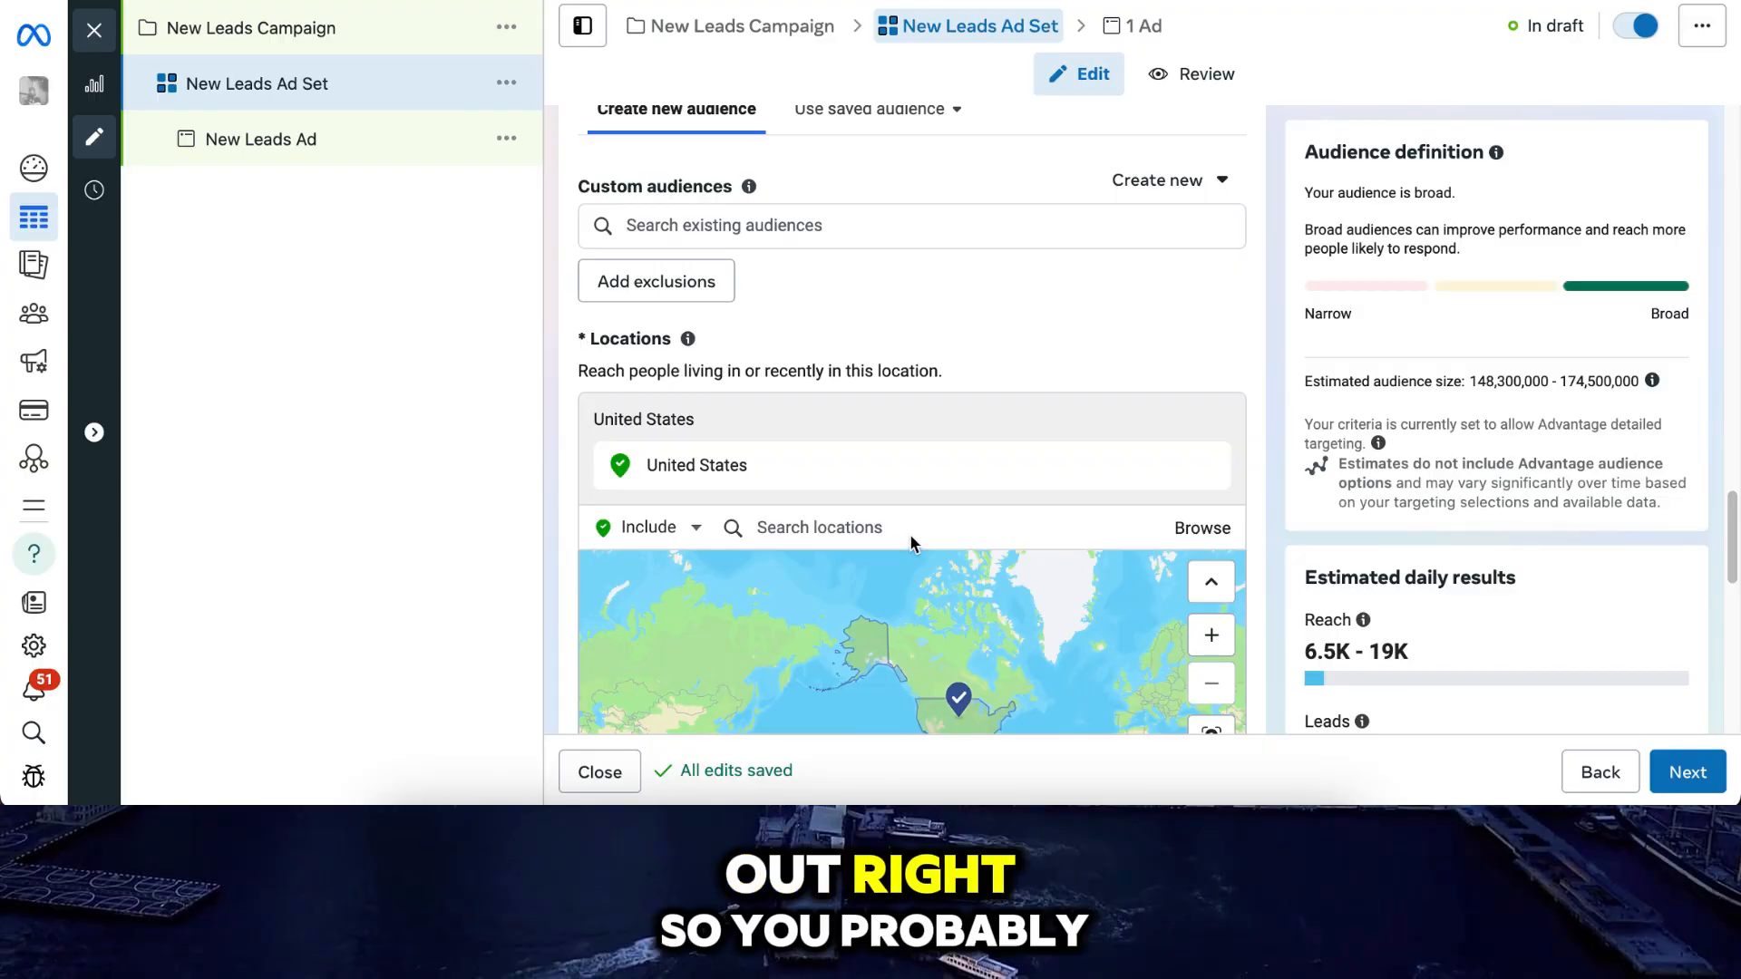
pyautogui.click(880, 532)
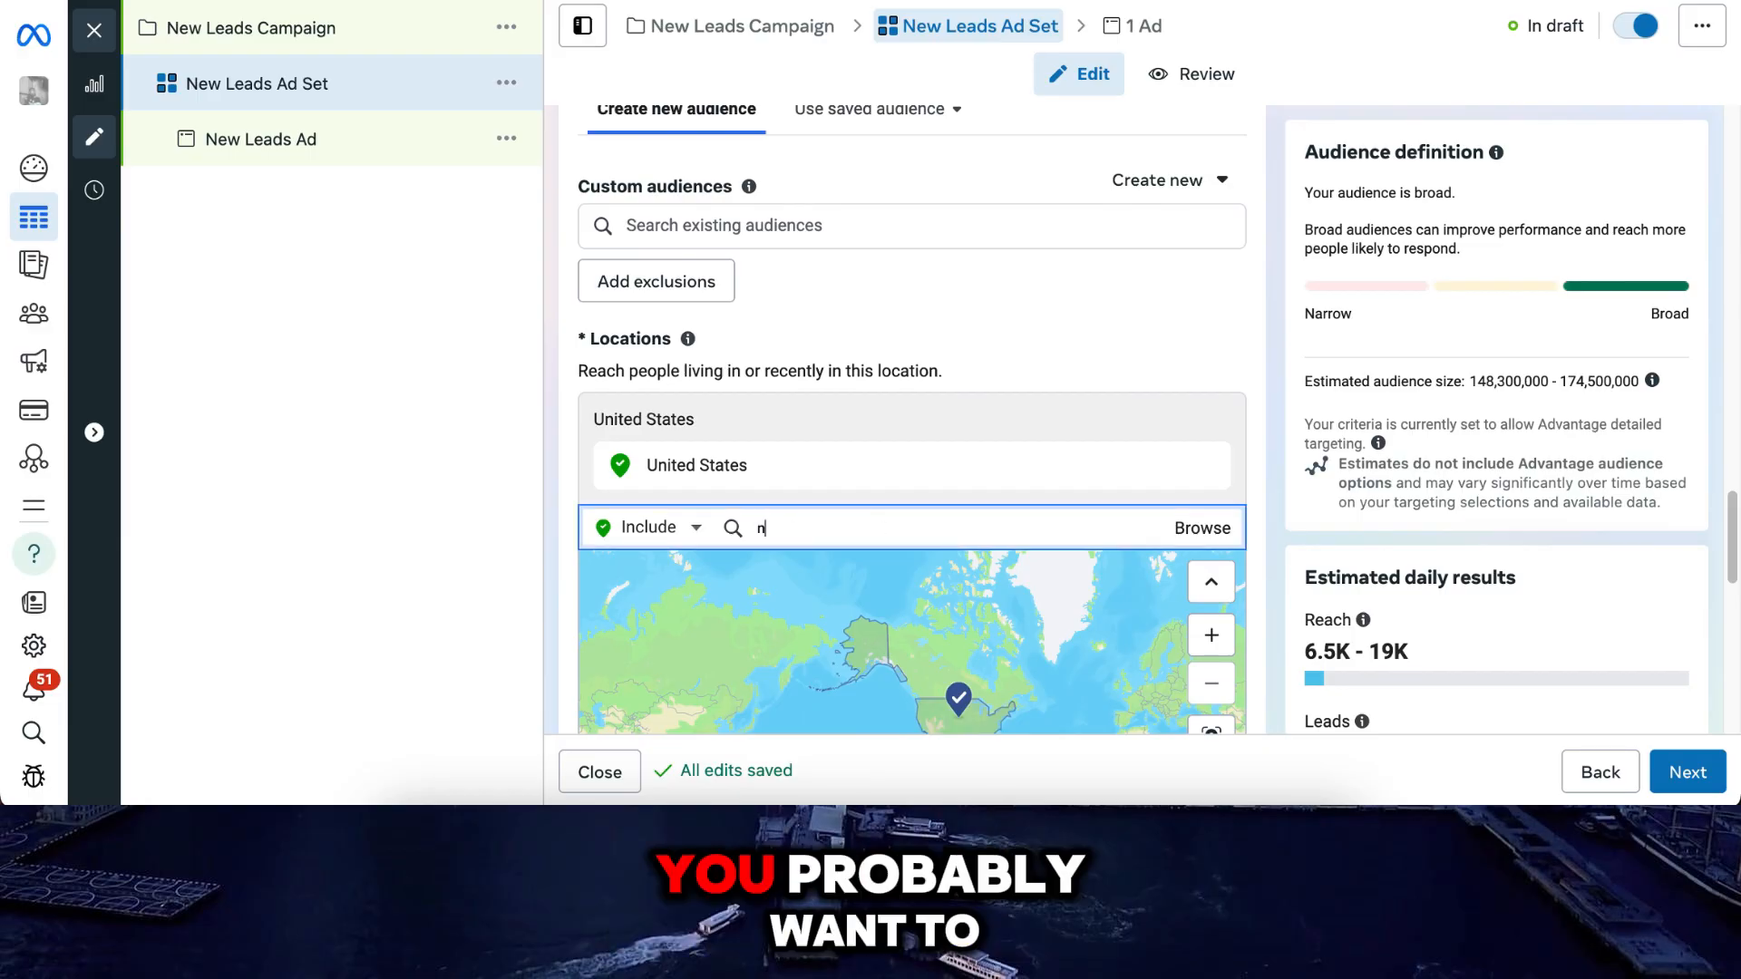
pyautogui.write('ny us')
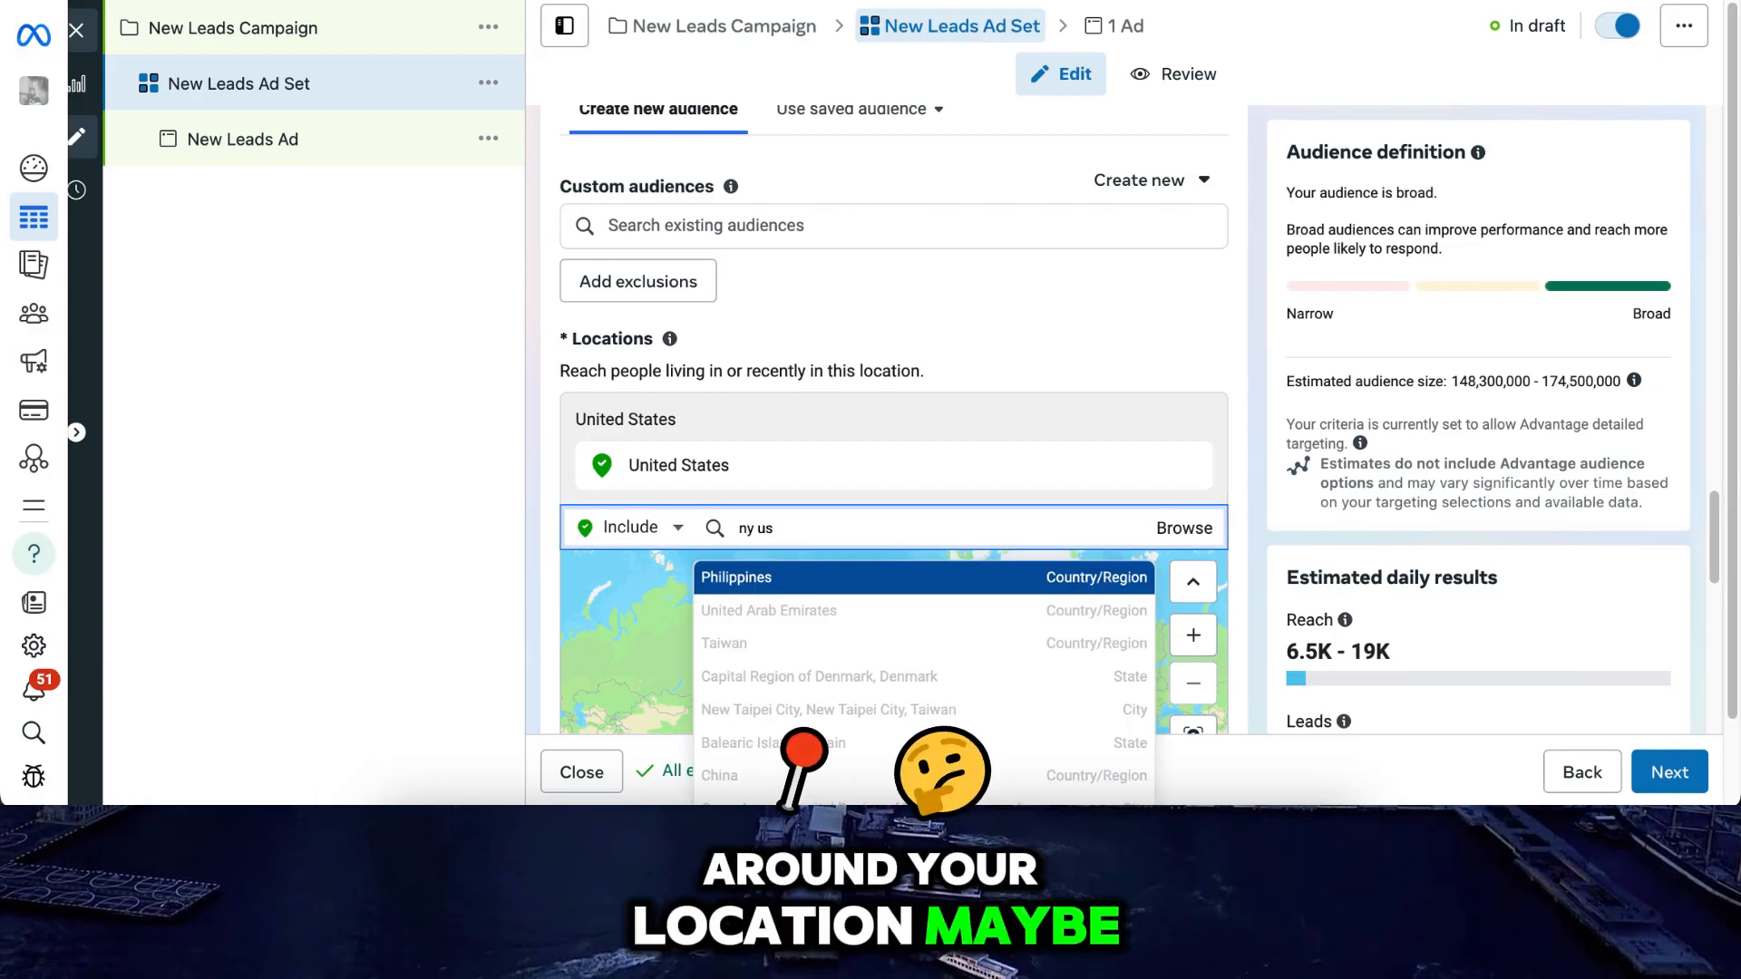
pyautogui.scroll(-1, 880, 534)
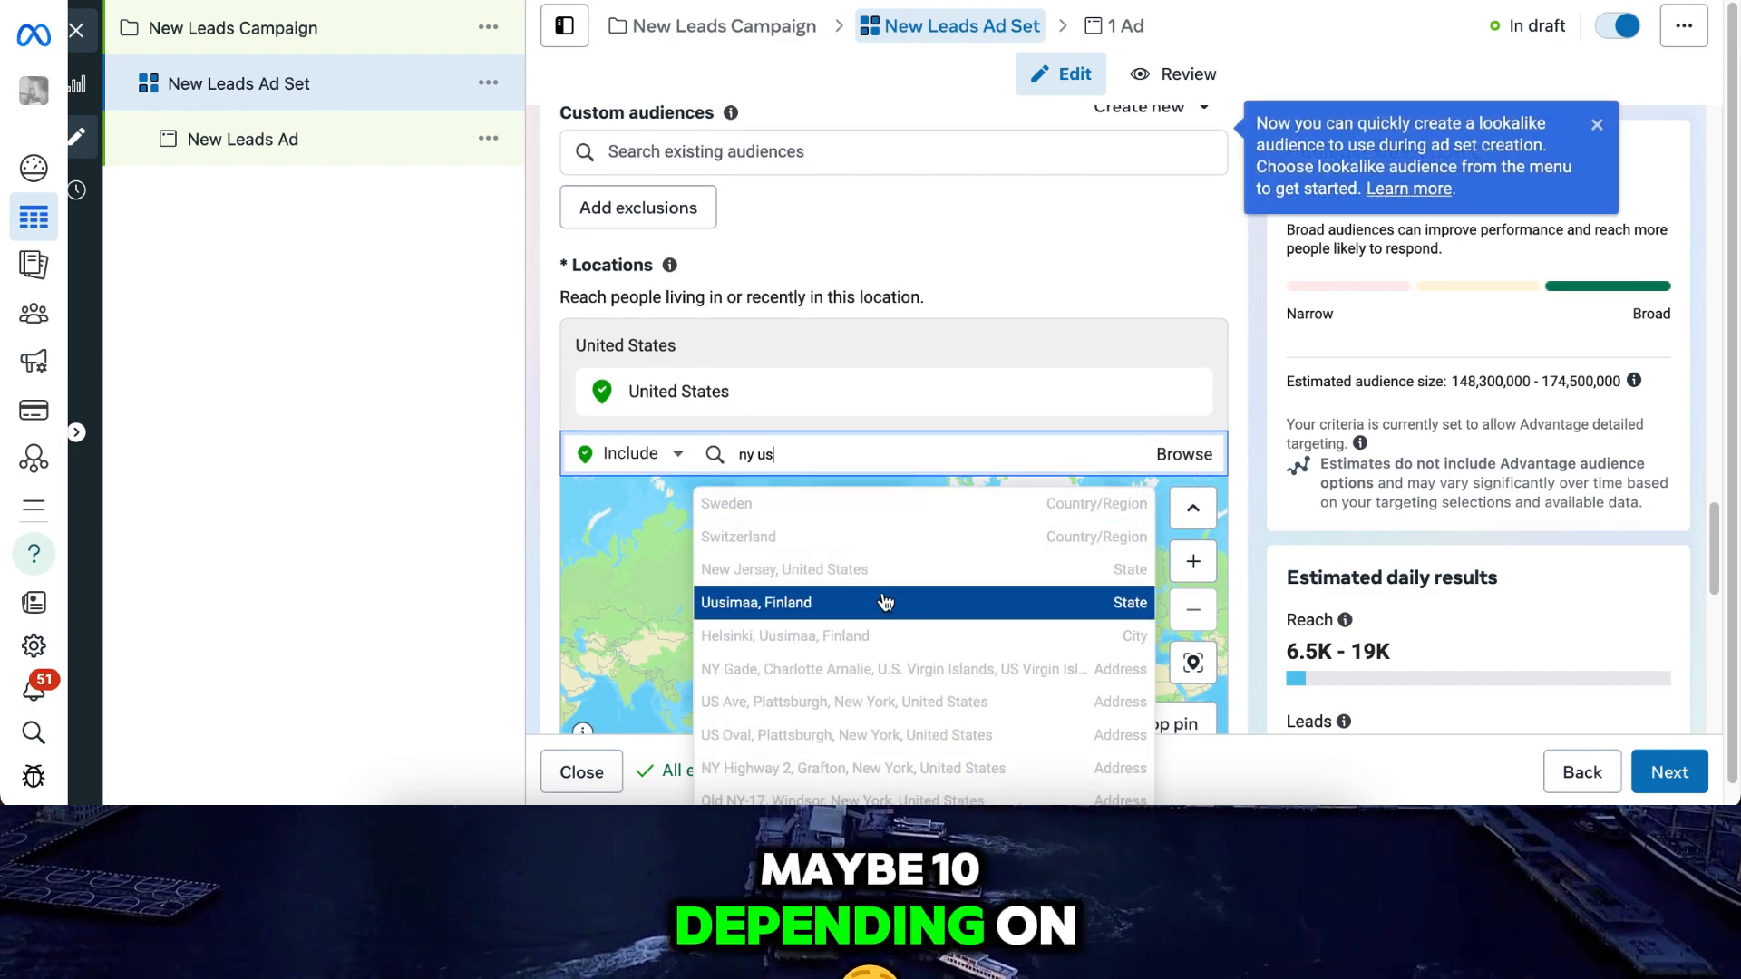
pyautogui.scroll(-1, 872, 602)
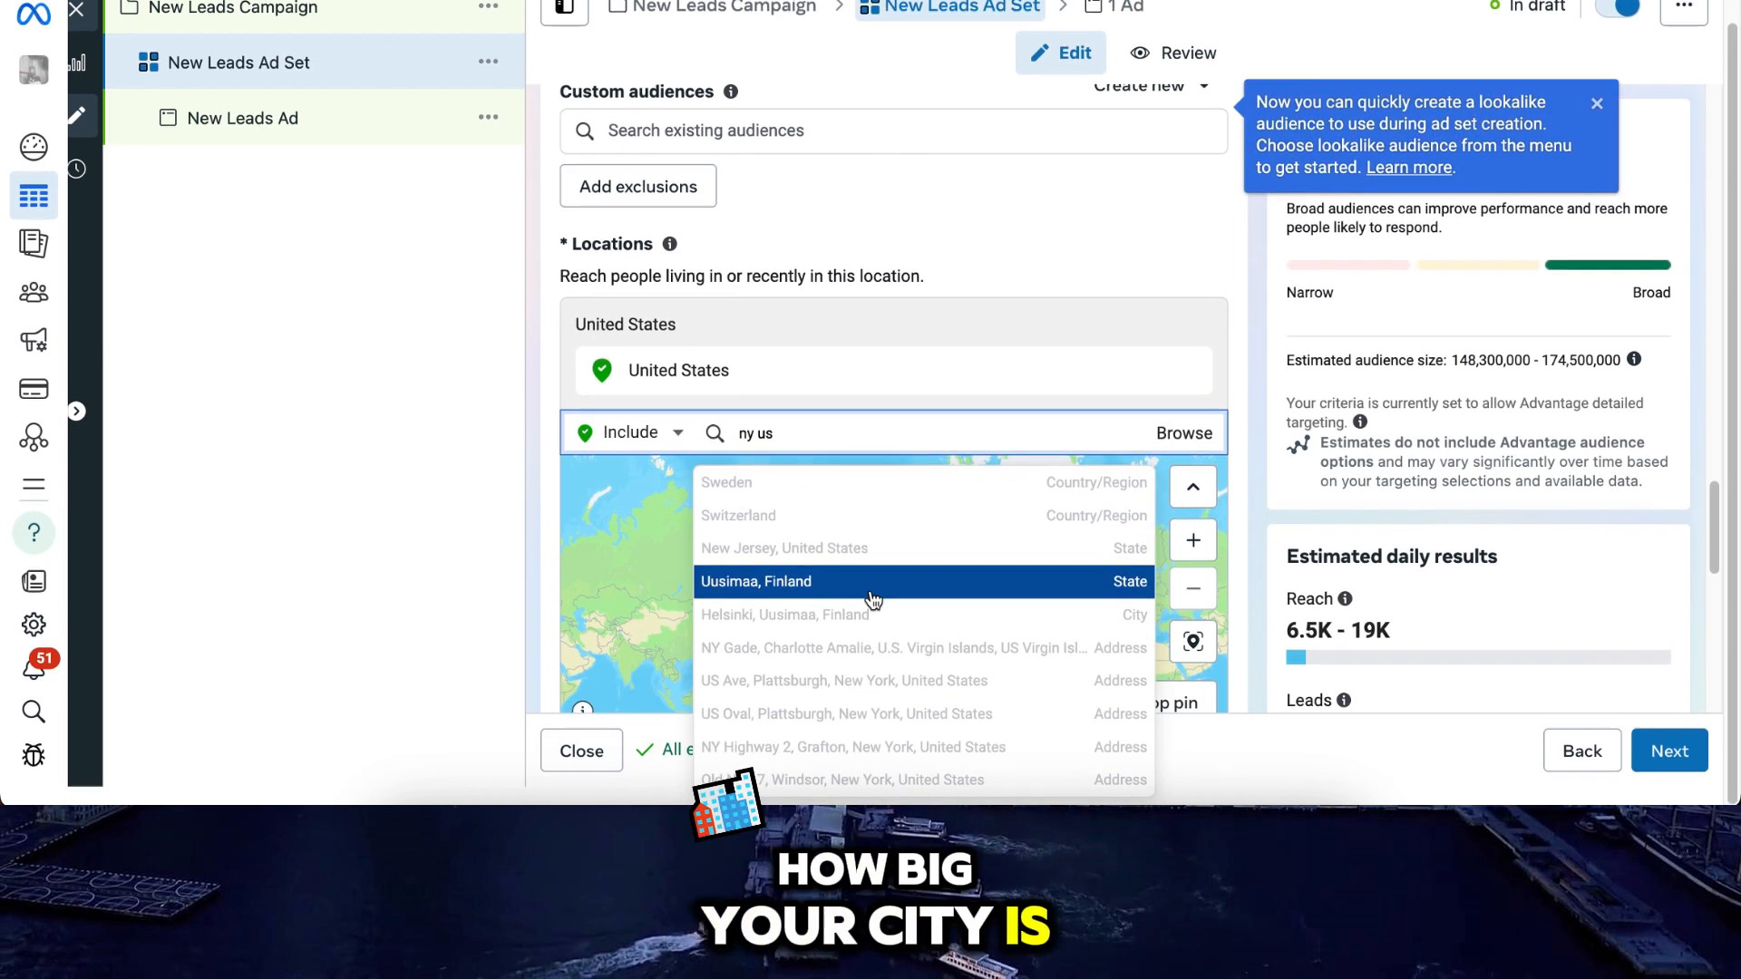
pyautogui.click(977, 696)
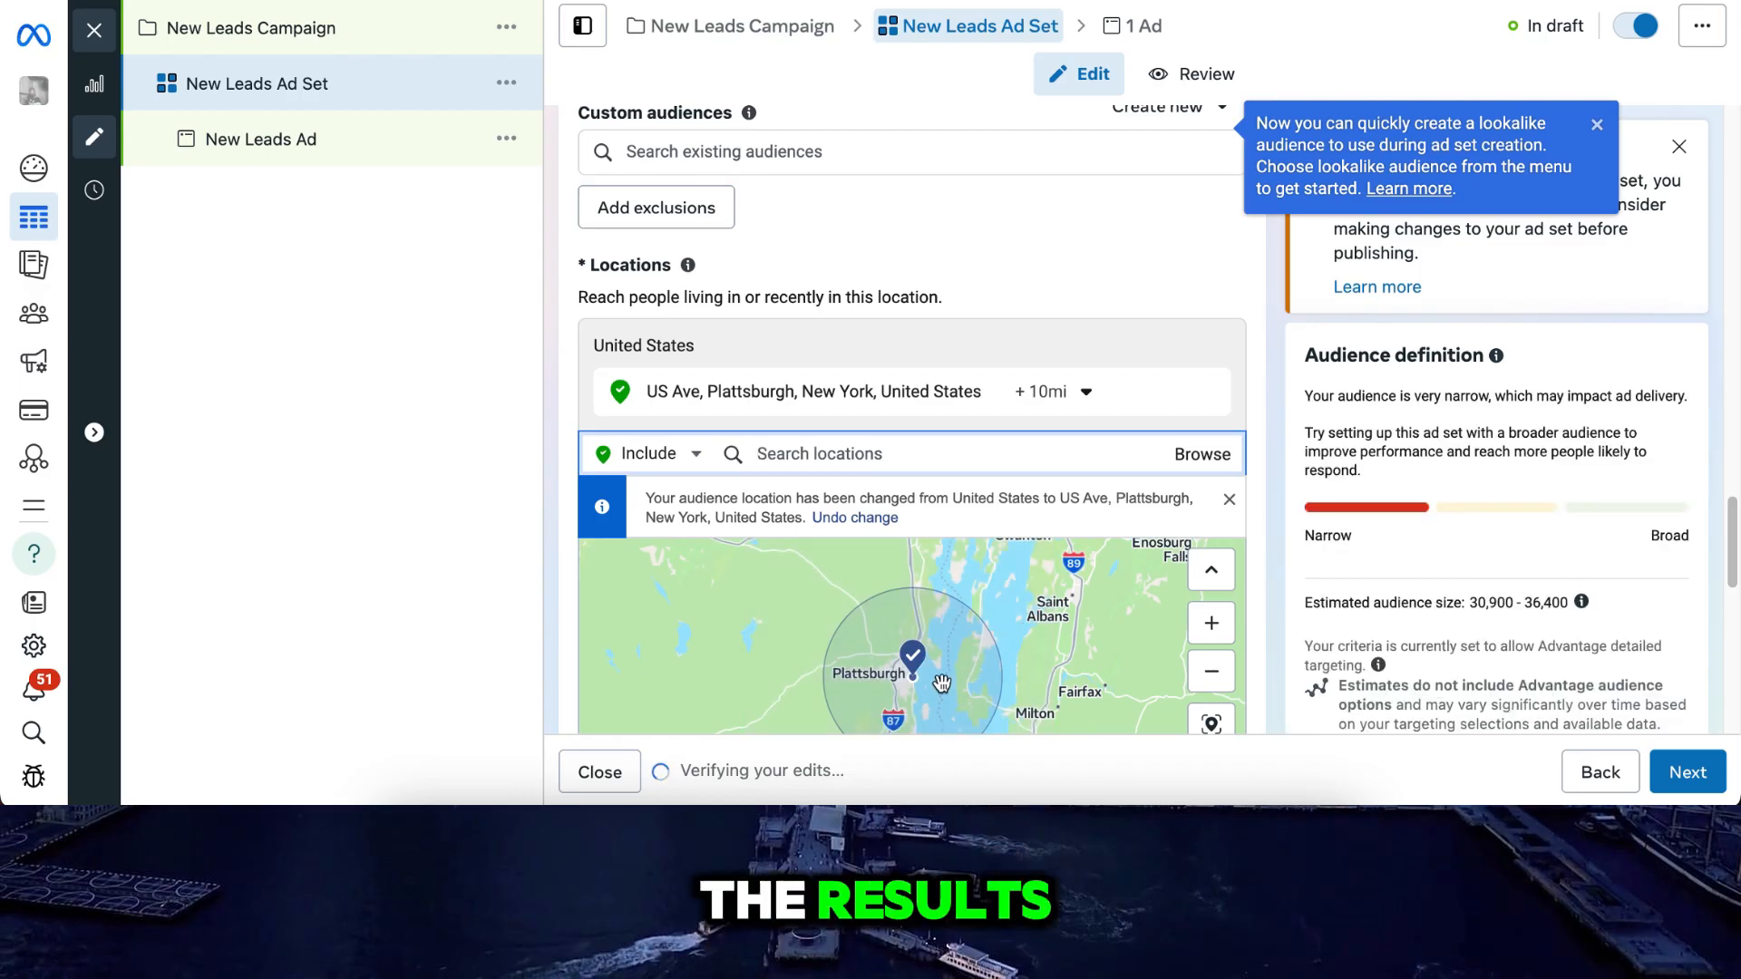
# Widen the radius around the Plattsburgh location to 39 miles and check the covered area on the map.
pyautogui.scroll(-3, 941, 681)
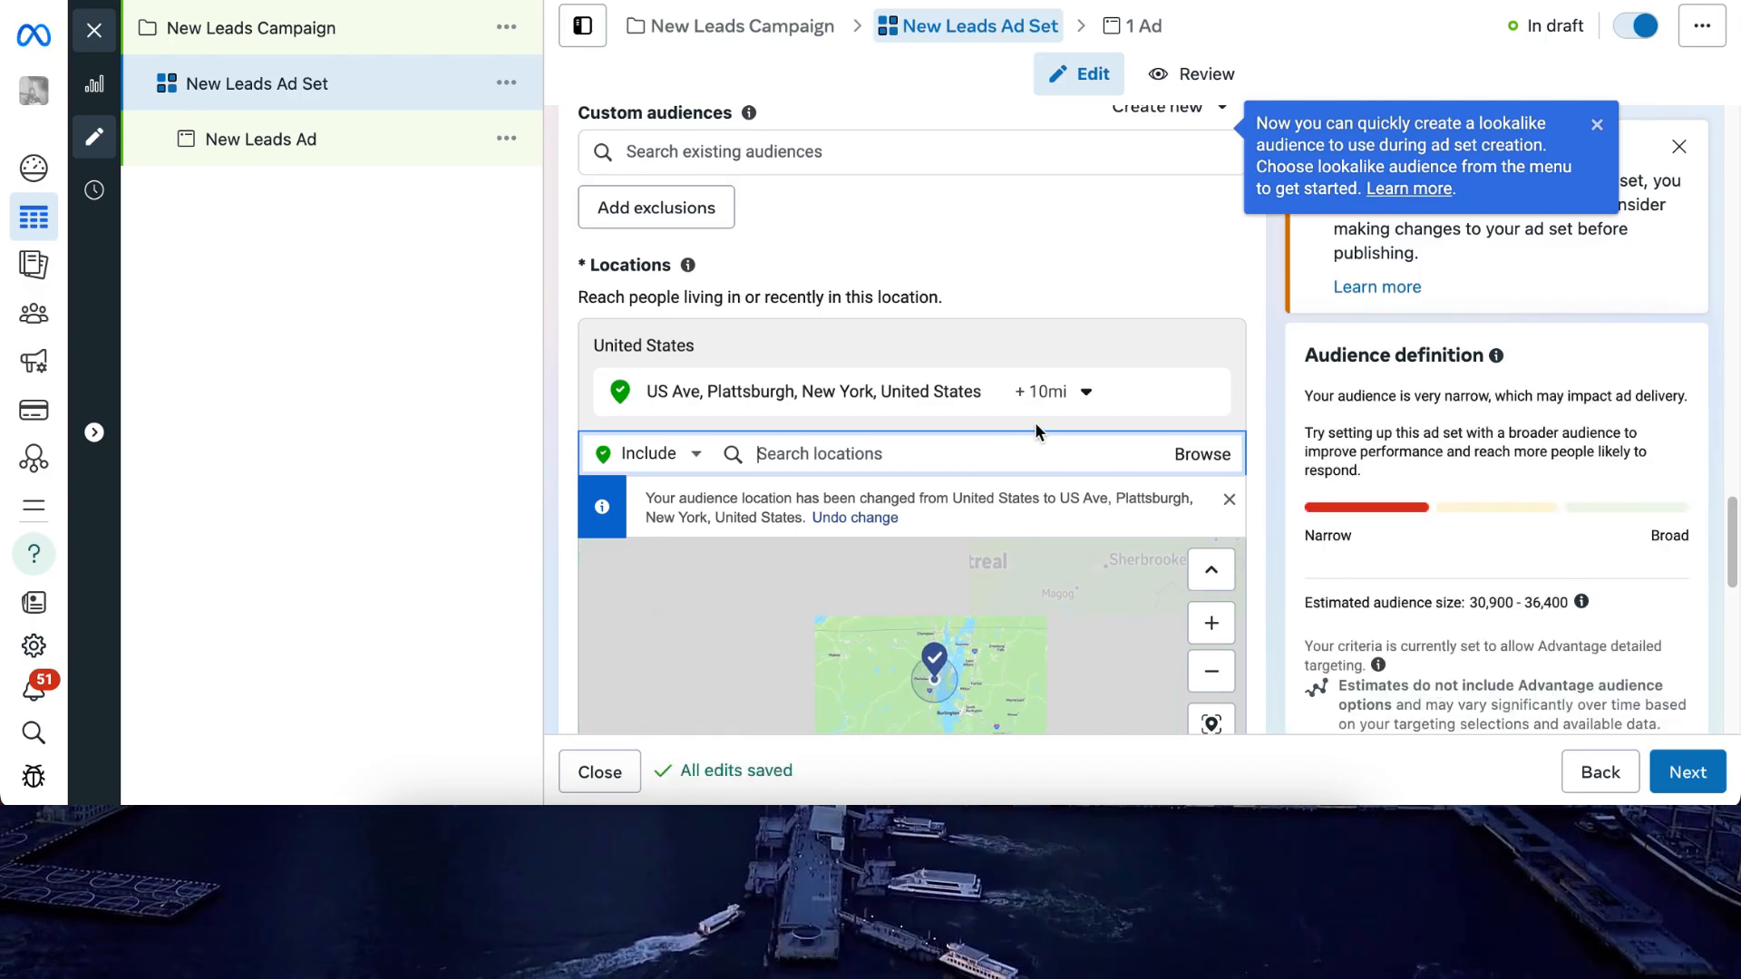
pyautogui.click(1069, 408)
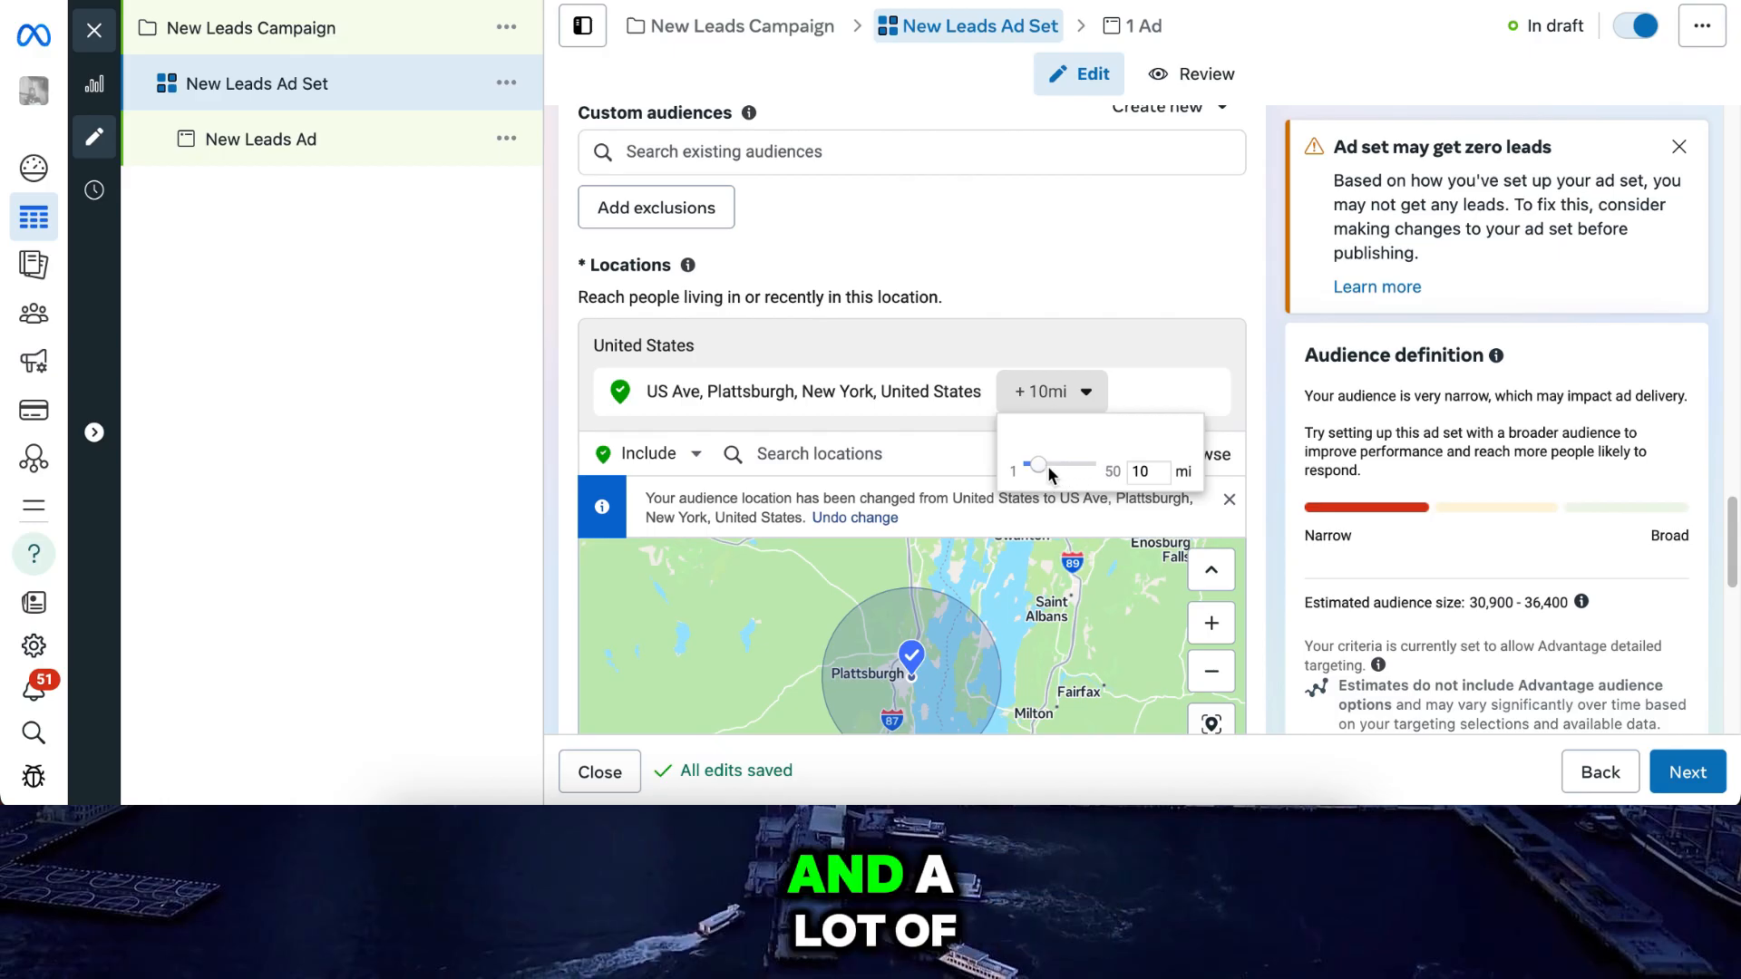
pyautogui.moveTo(1041, 465); pyautogui.dragTo(1087, 468)
pyautogui.click(1273, 619)
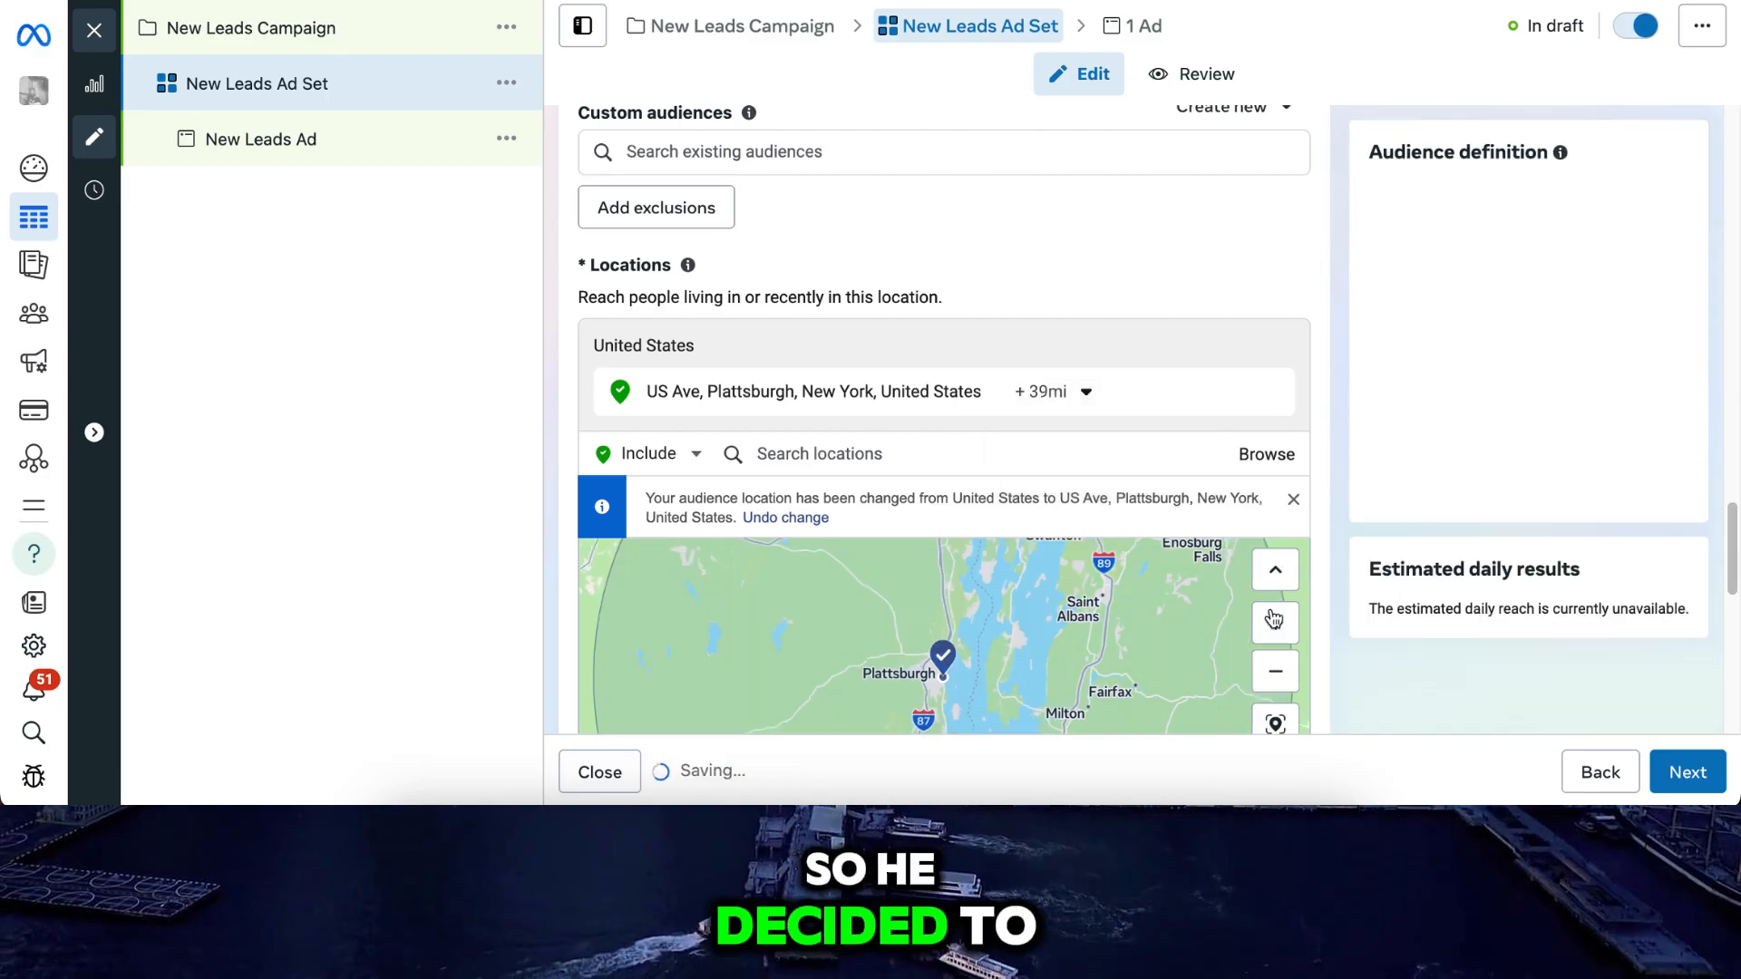
pyautogui.scroll(-2, 1270, 607)
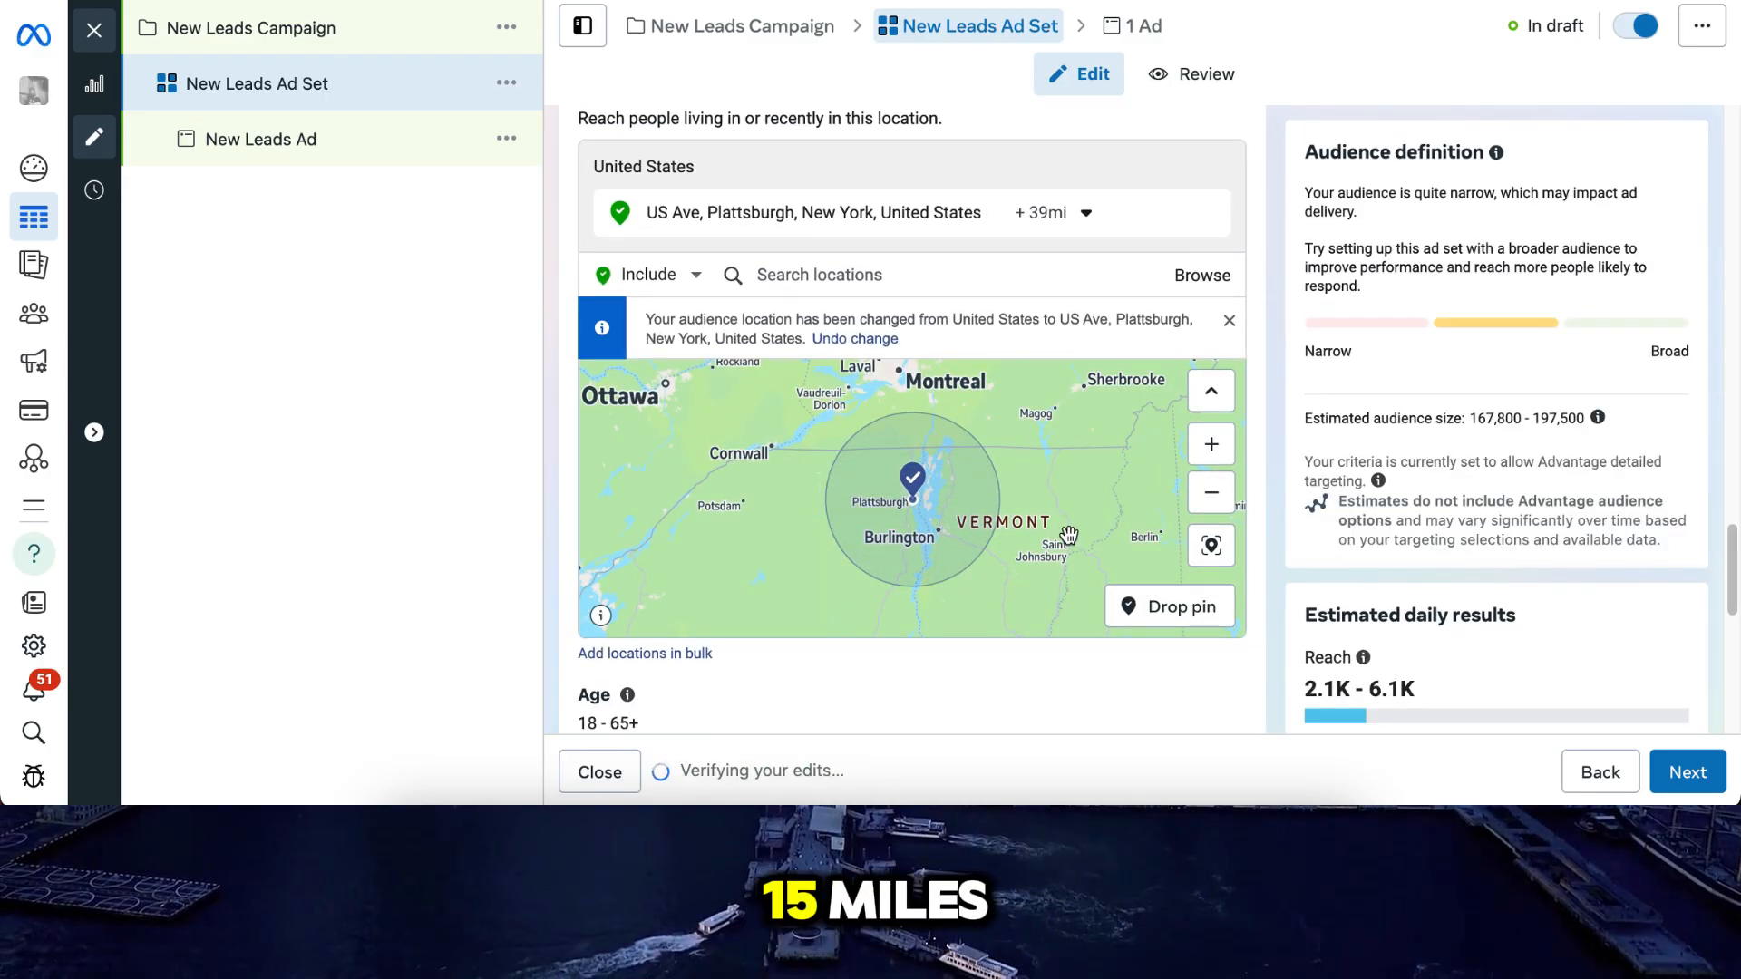
pyautogui.scroll(-2, 1069, 535)
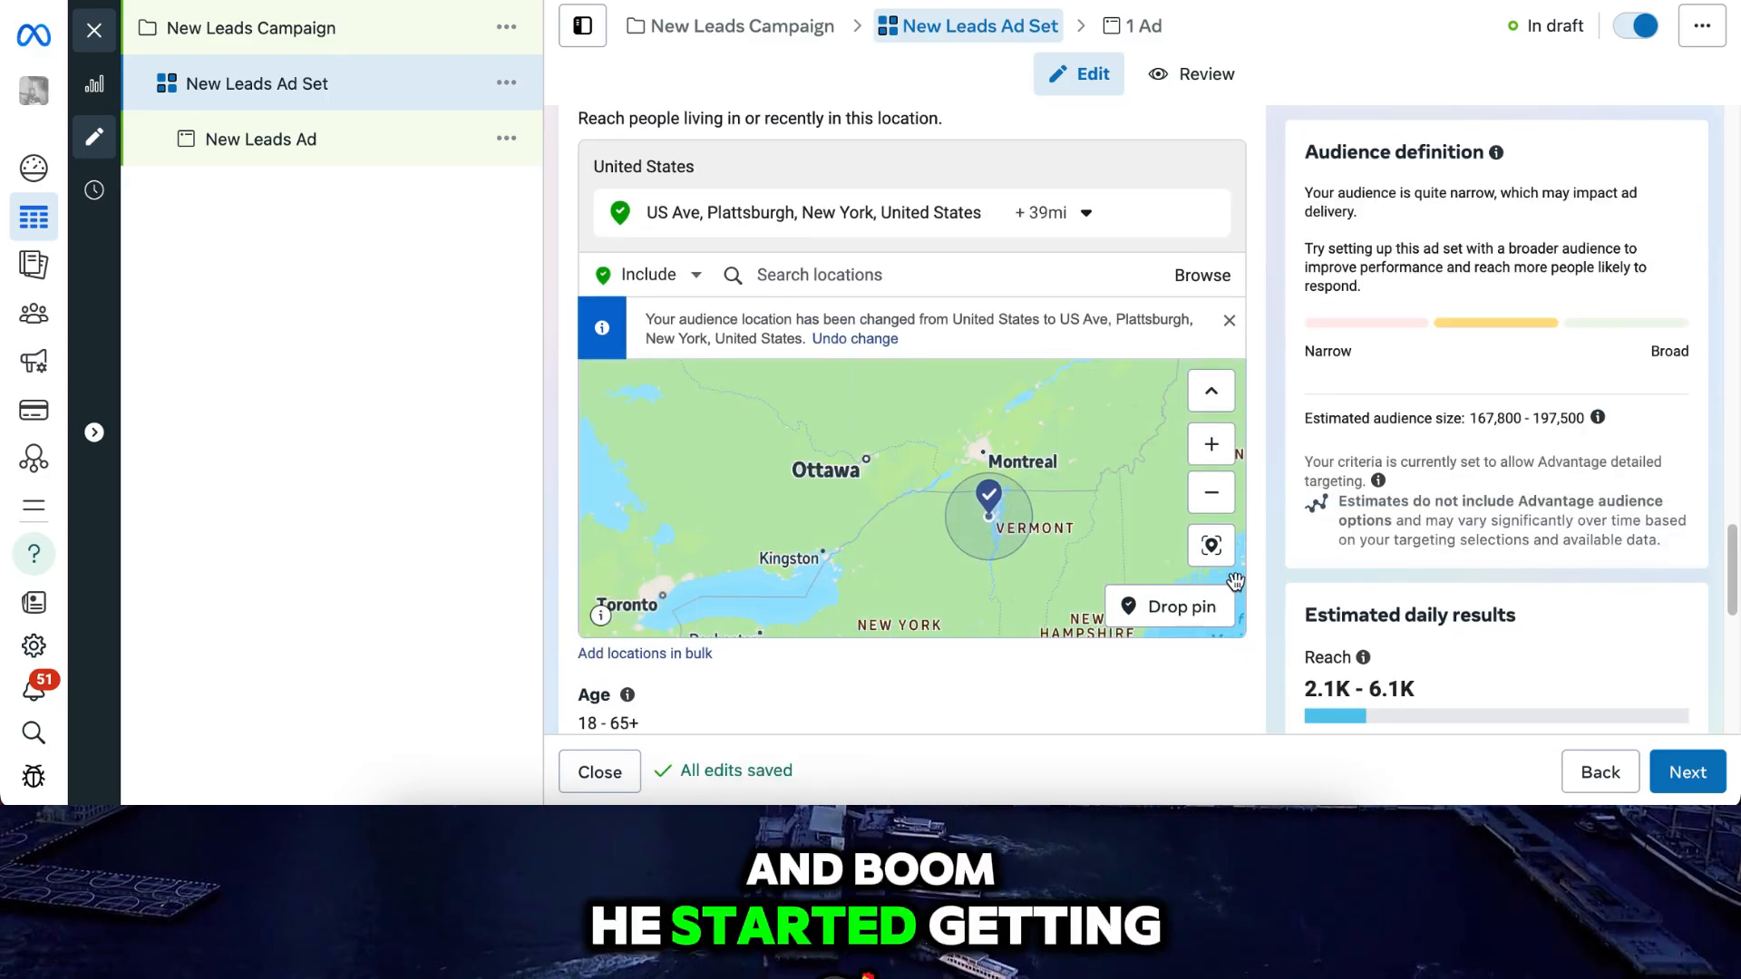
# Set the ad set's audience age range to 25–62.
pyautogui.scroll(-5, 1258, 569)
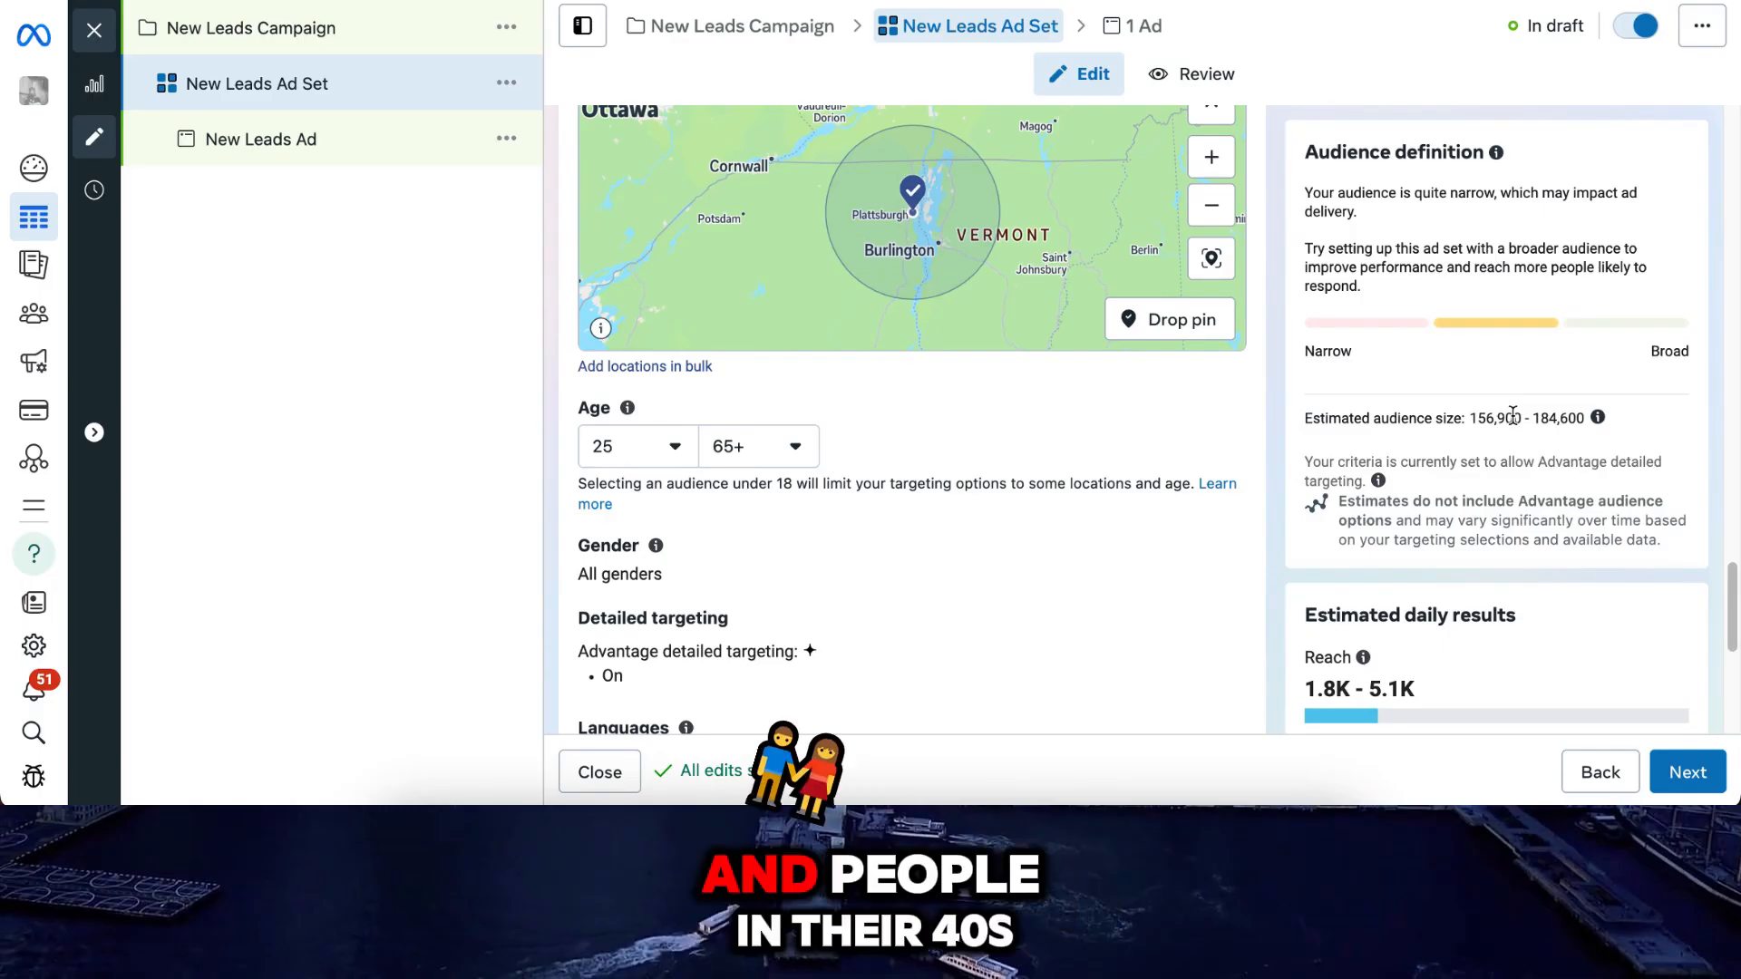
pyautogui.click(755, 449)
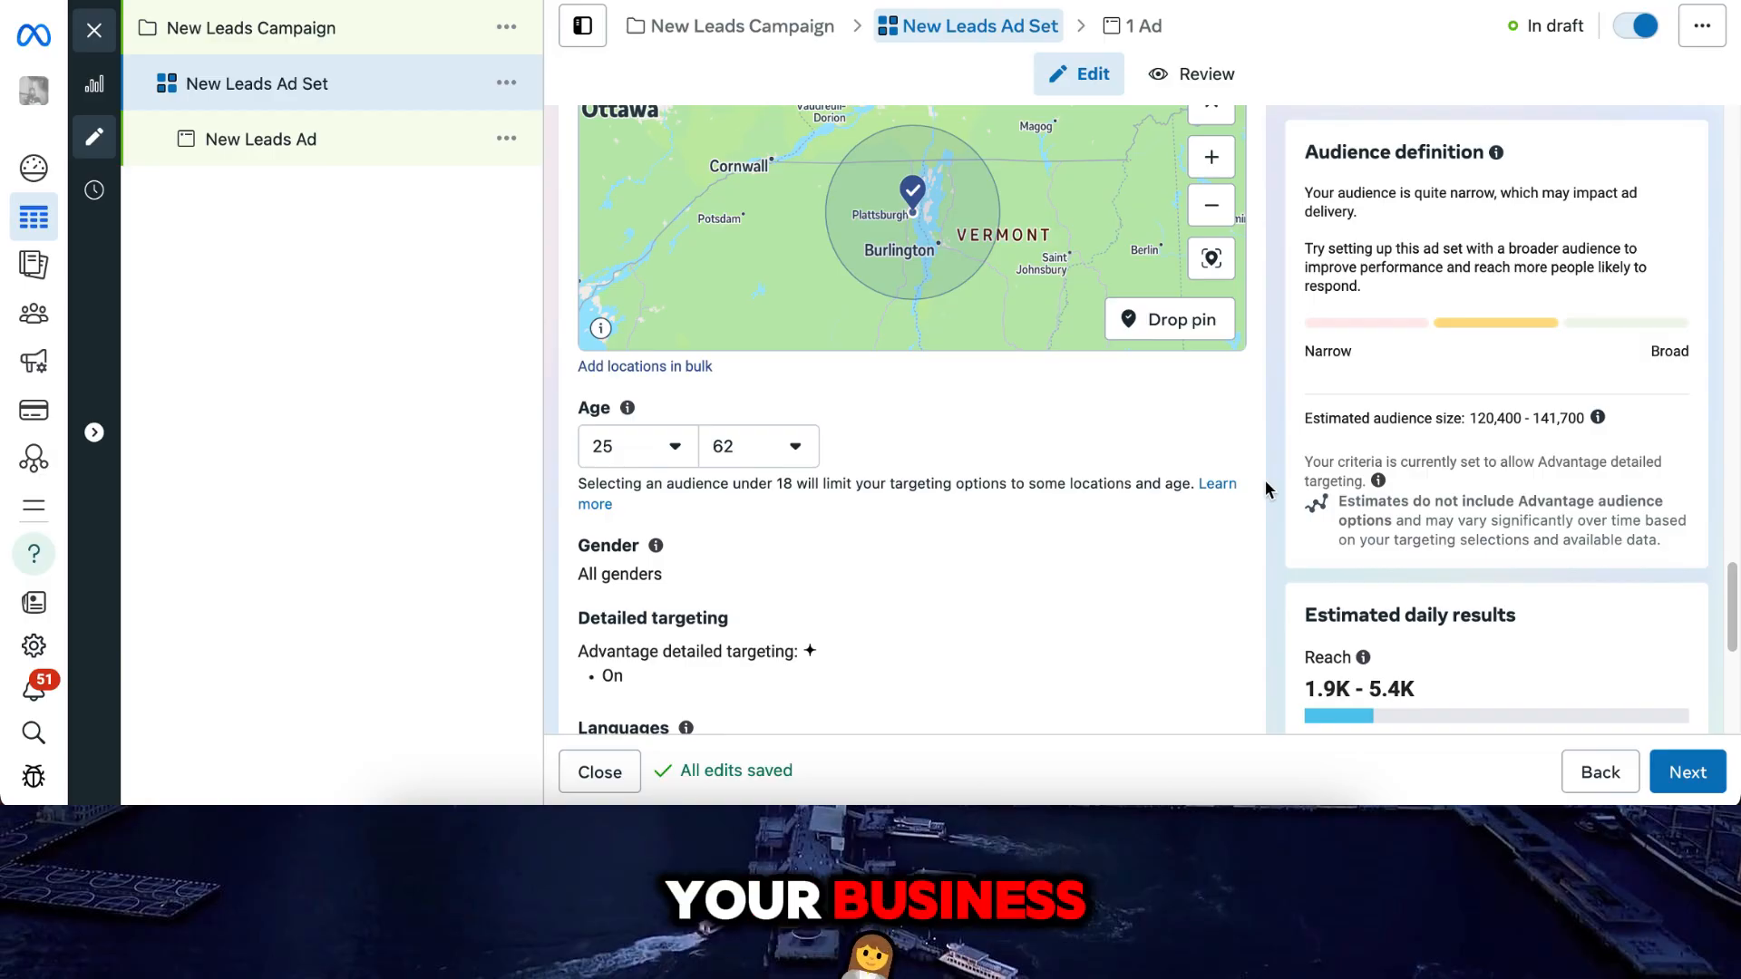
# Search the ad set's detailed targeting for "gym" and include the employer demographic Gym.
pyautogui.scroll(-3, 906, 570)
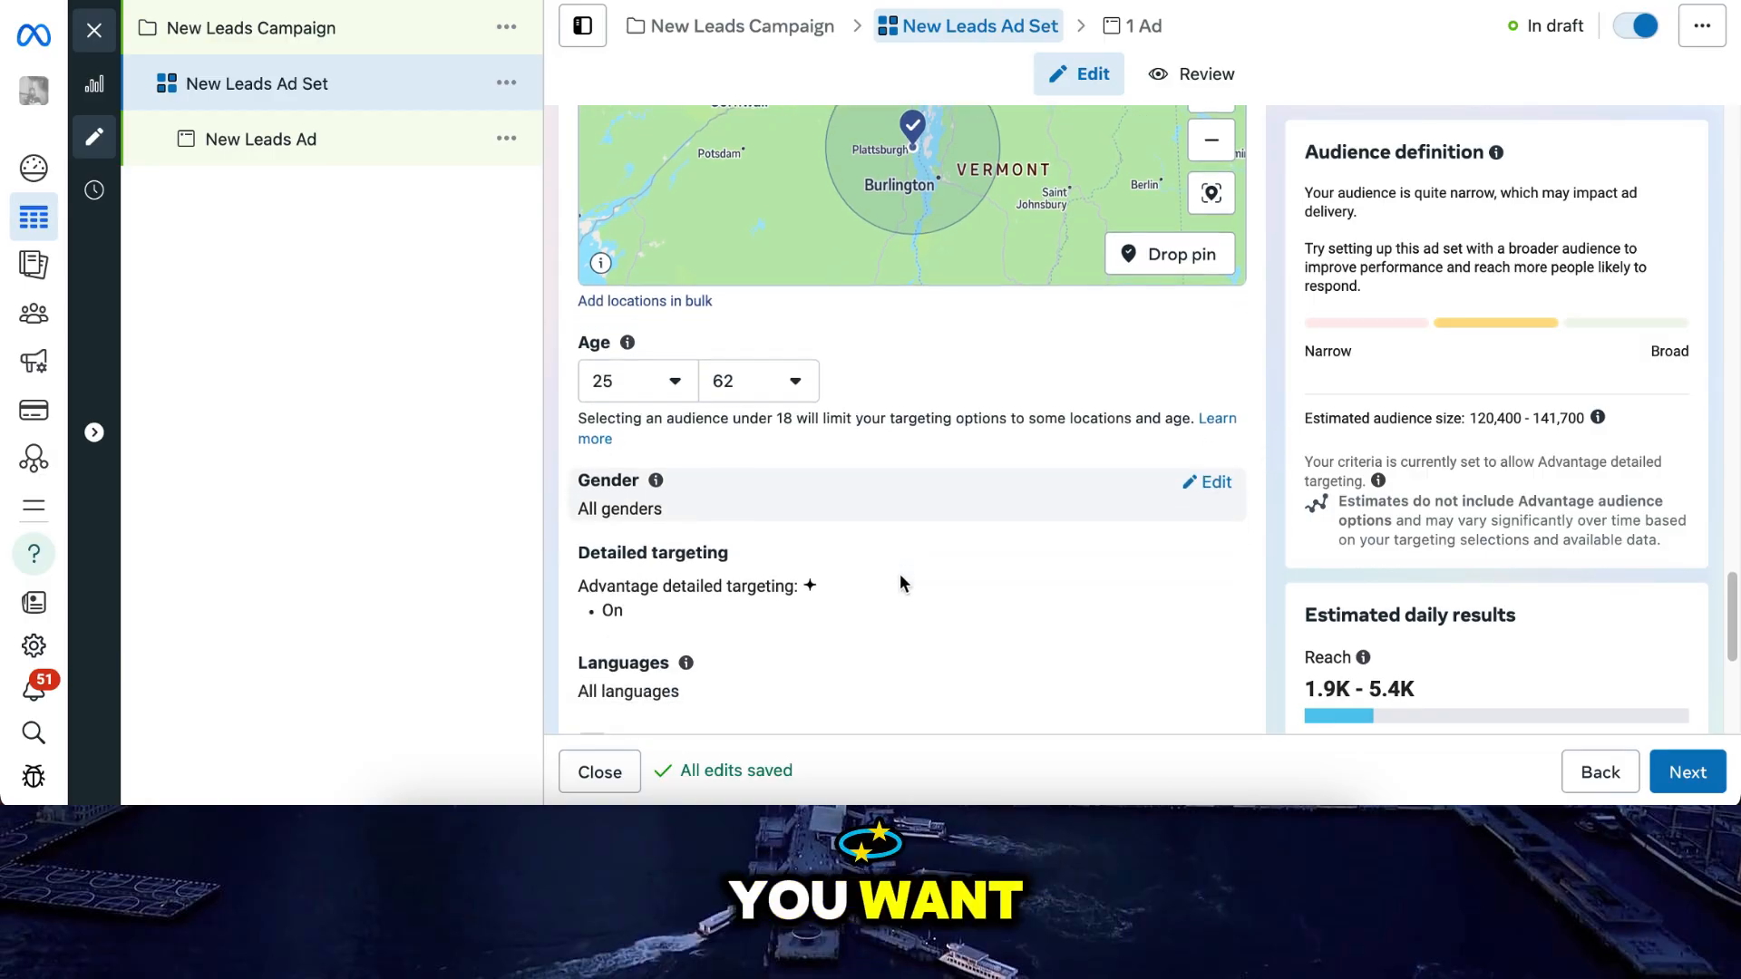
pyautogui.scroll(-1, 899, 573)
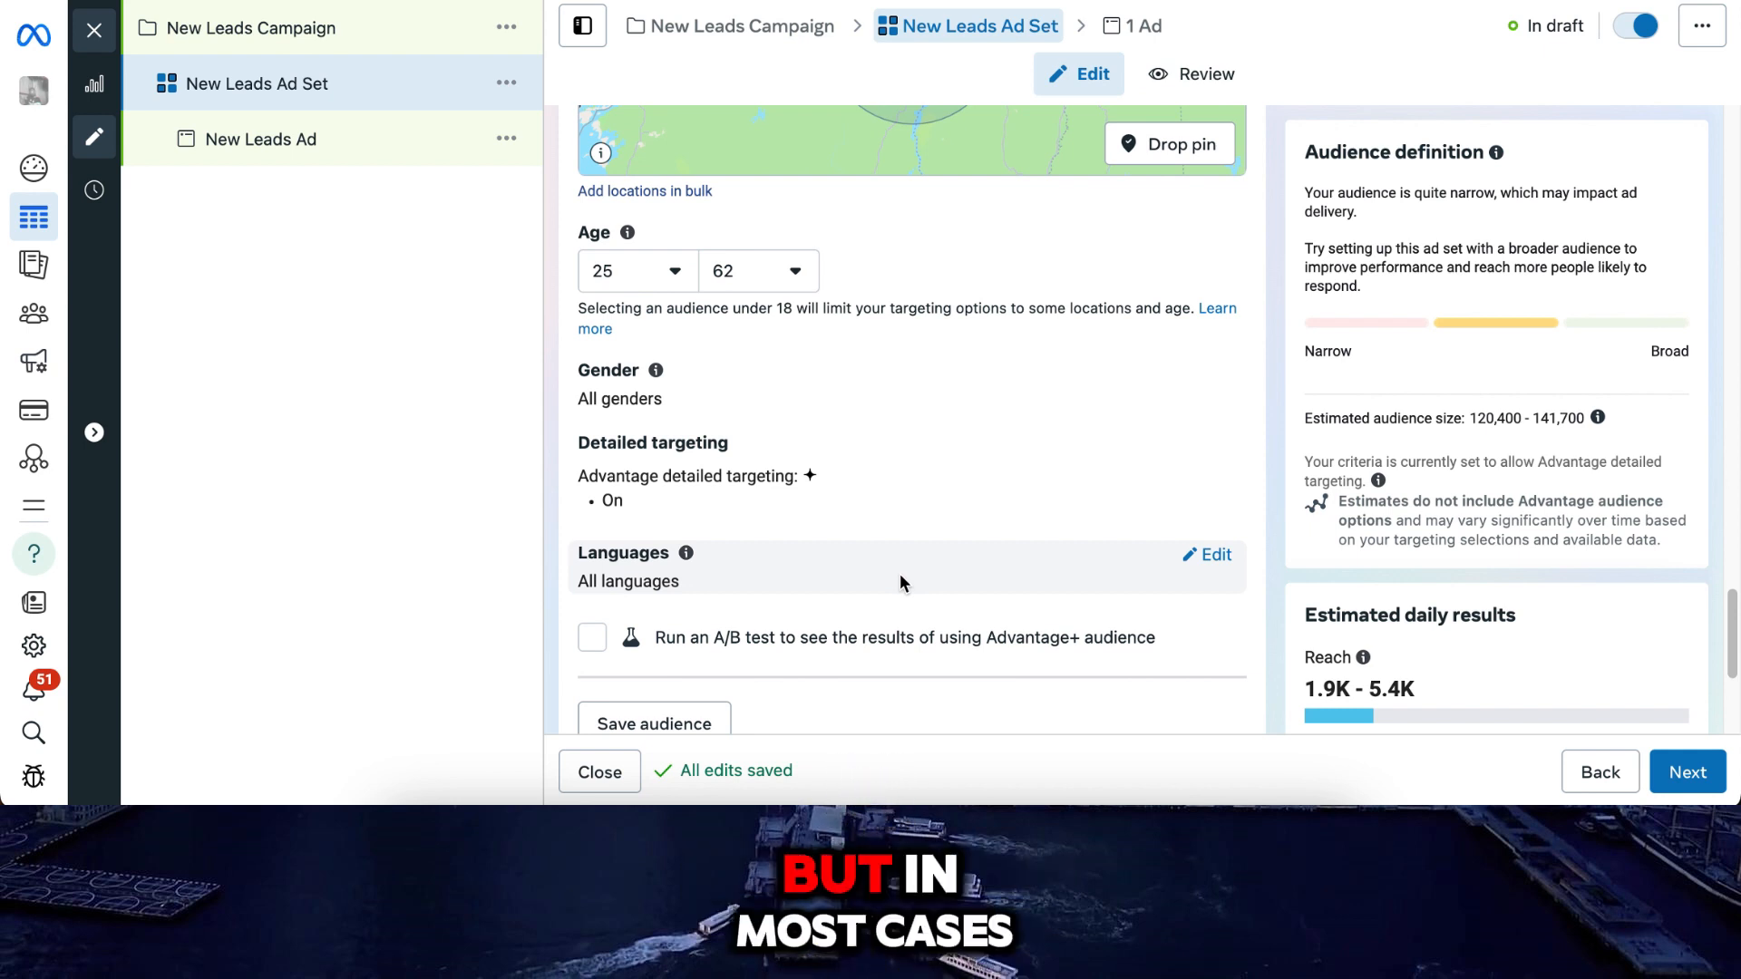
pyautogui.scroll(-1, 899, 573)
pyautogui.scroll(-3, 902, 580)
pyautogui.scroll(4, 900, 573)
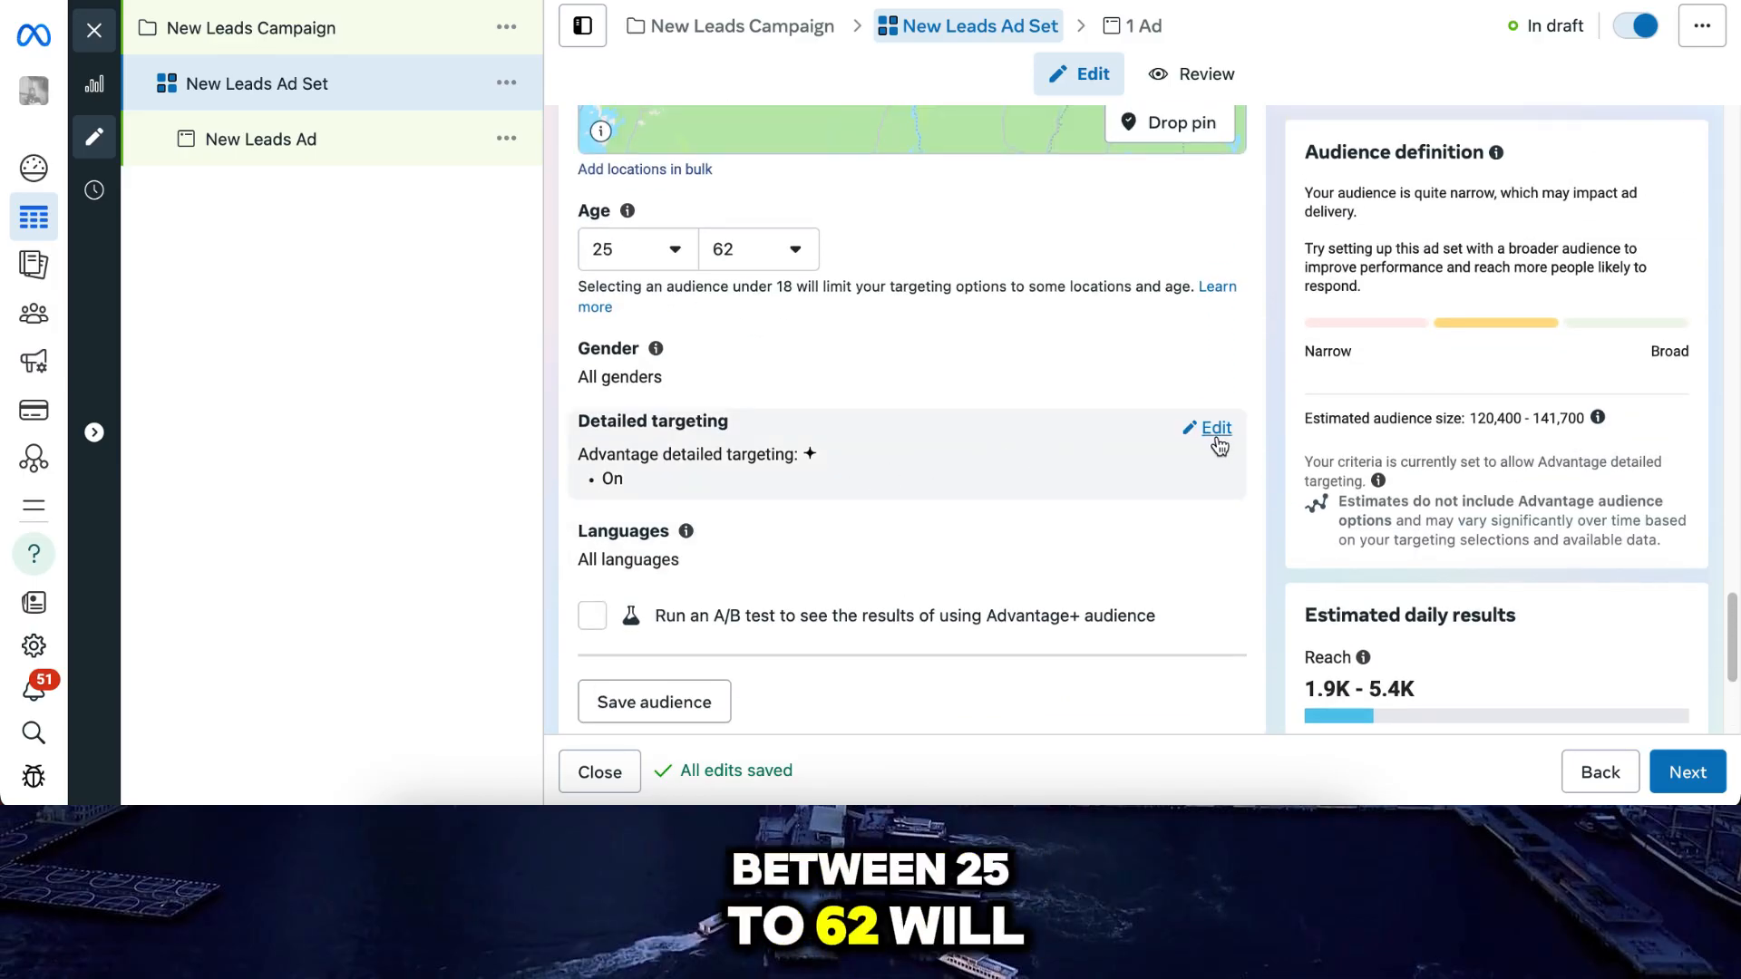
pyautogui.click(1216, 429)
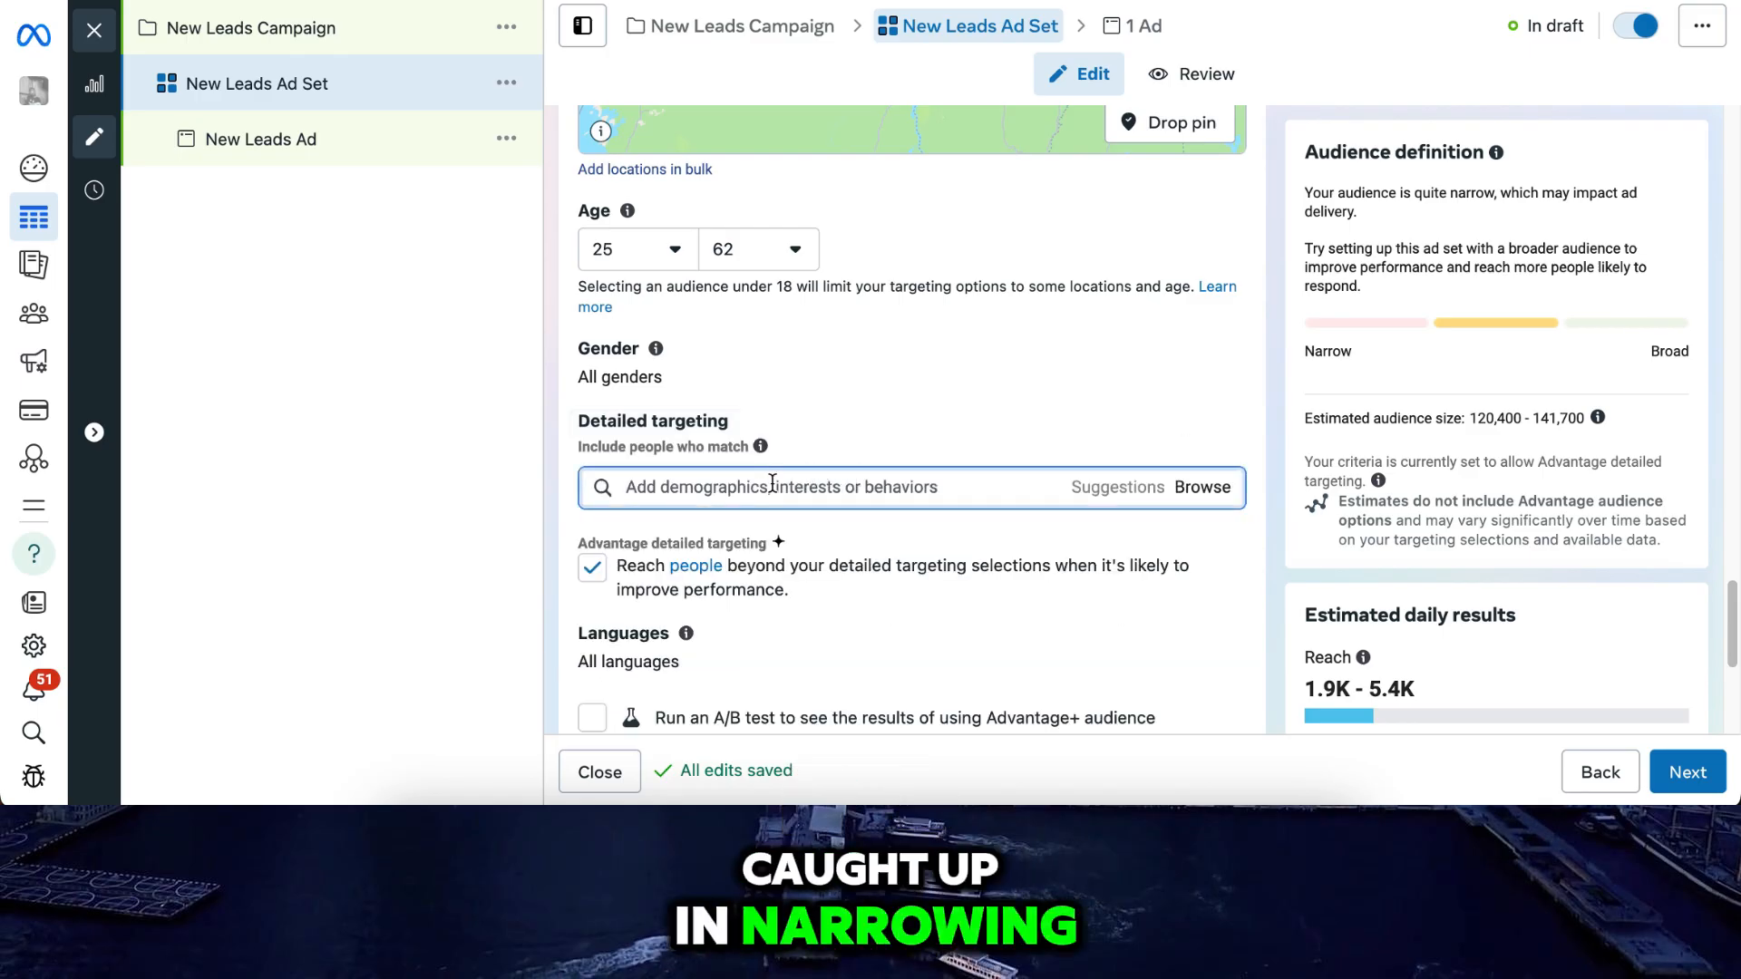
pyautogui.write('gym')
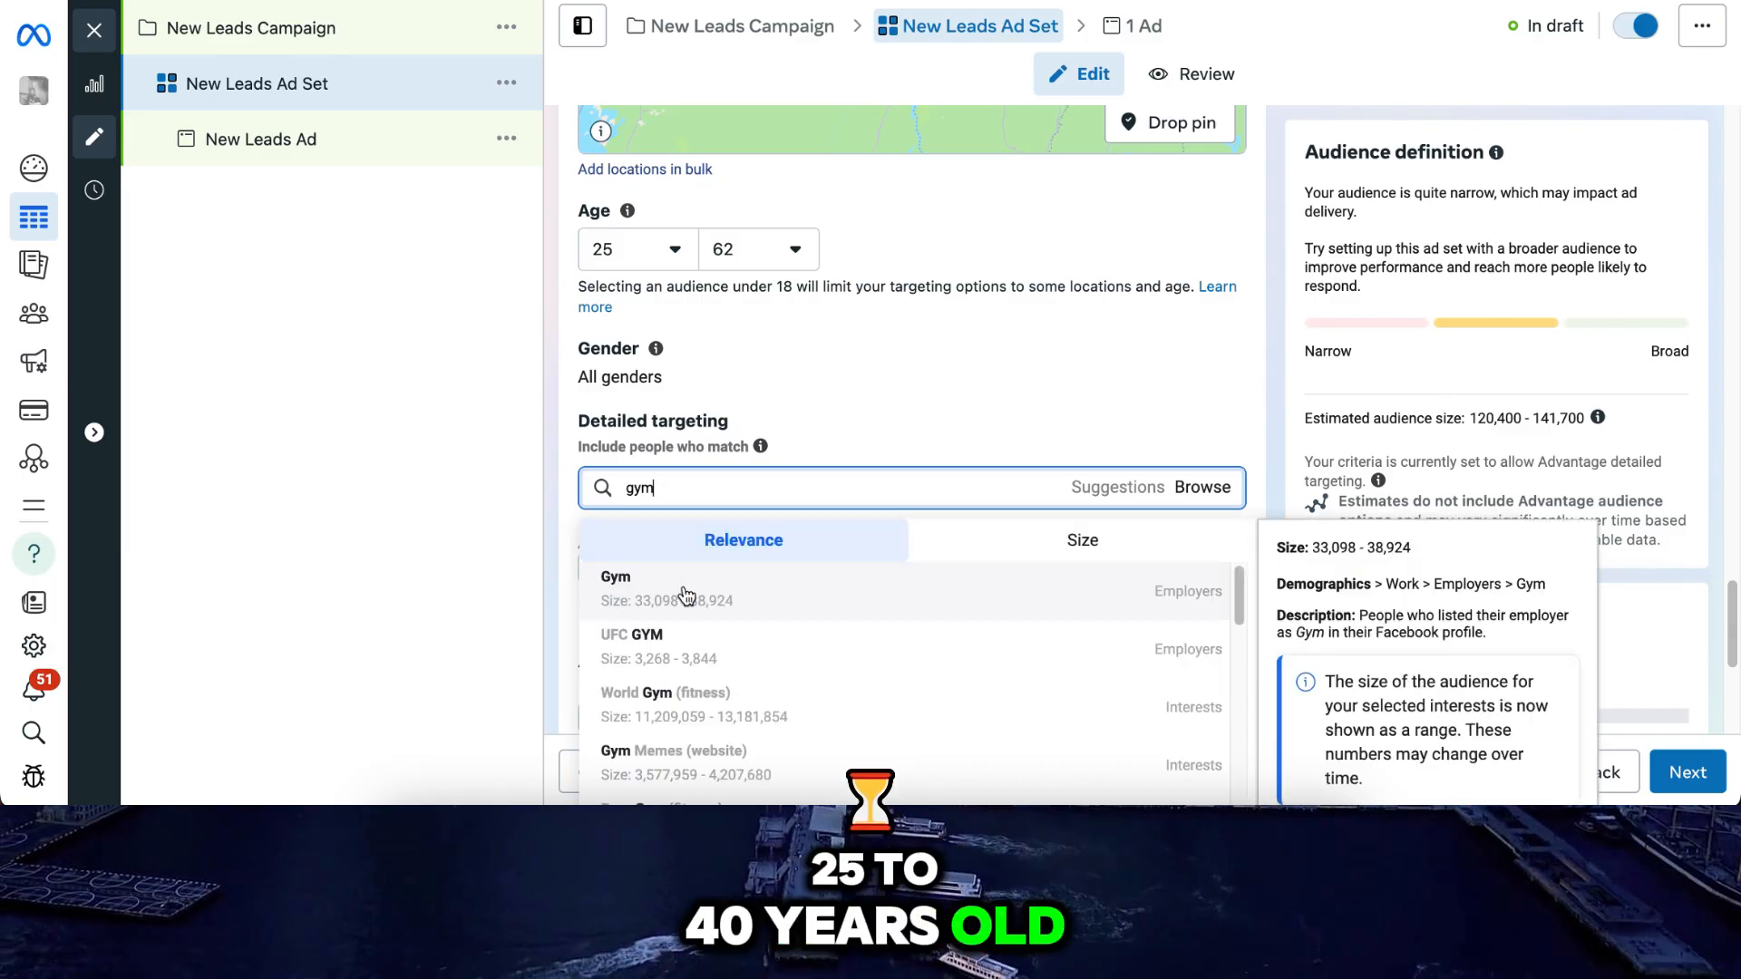
pyautogui.click(687, 594)
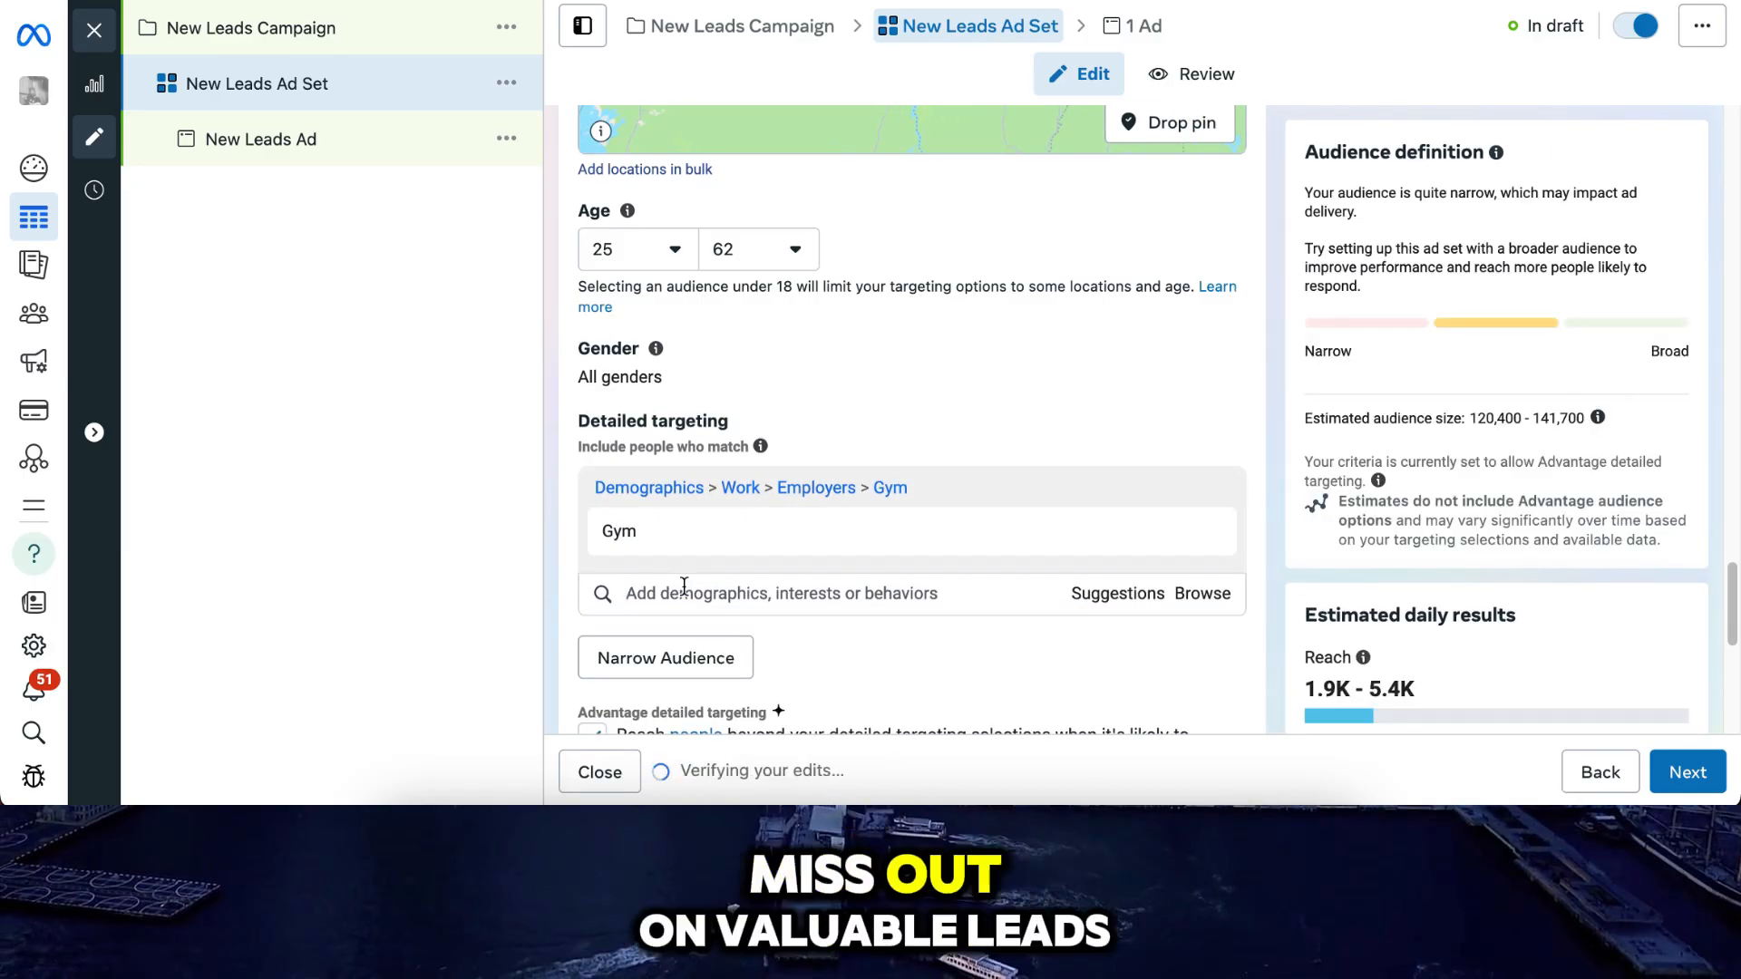
# Switch Advantage detailed targeting off and on again to compare the audience definition.
pyautogui.scroll(-2, 868, 627)
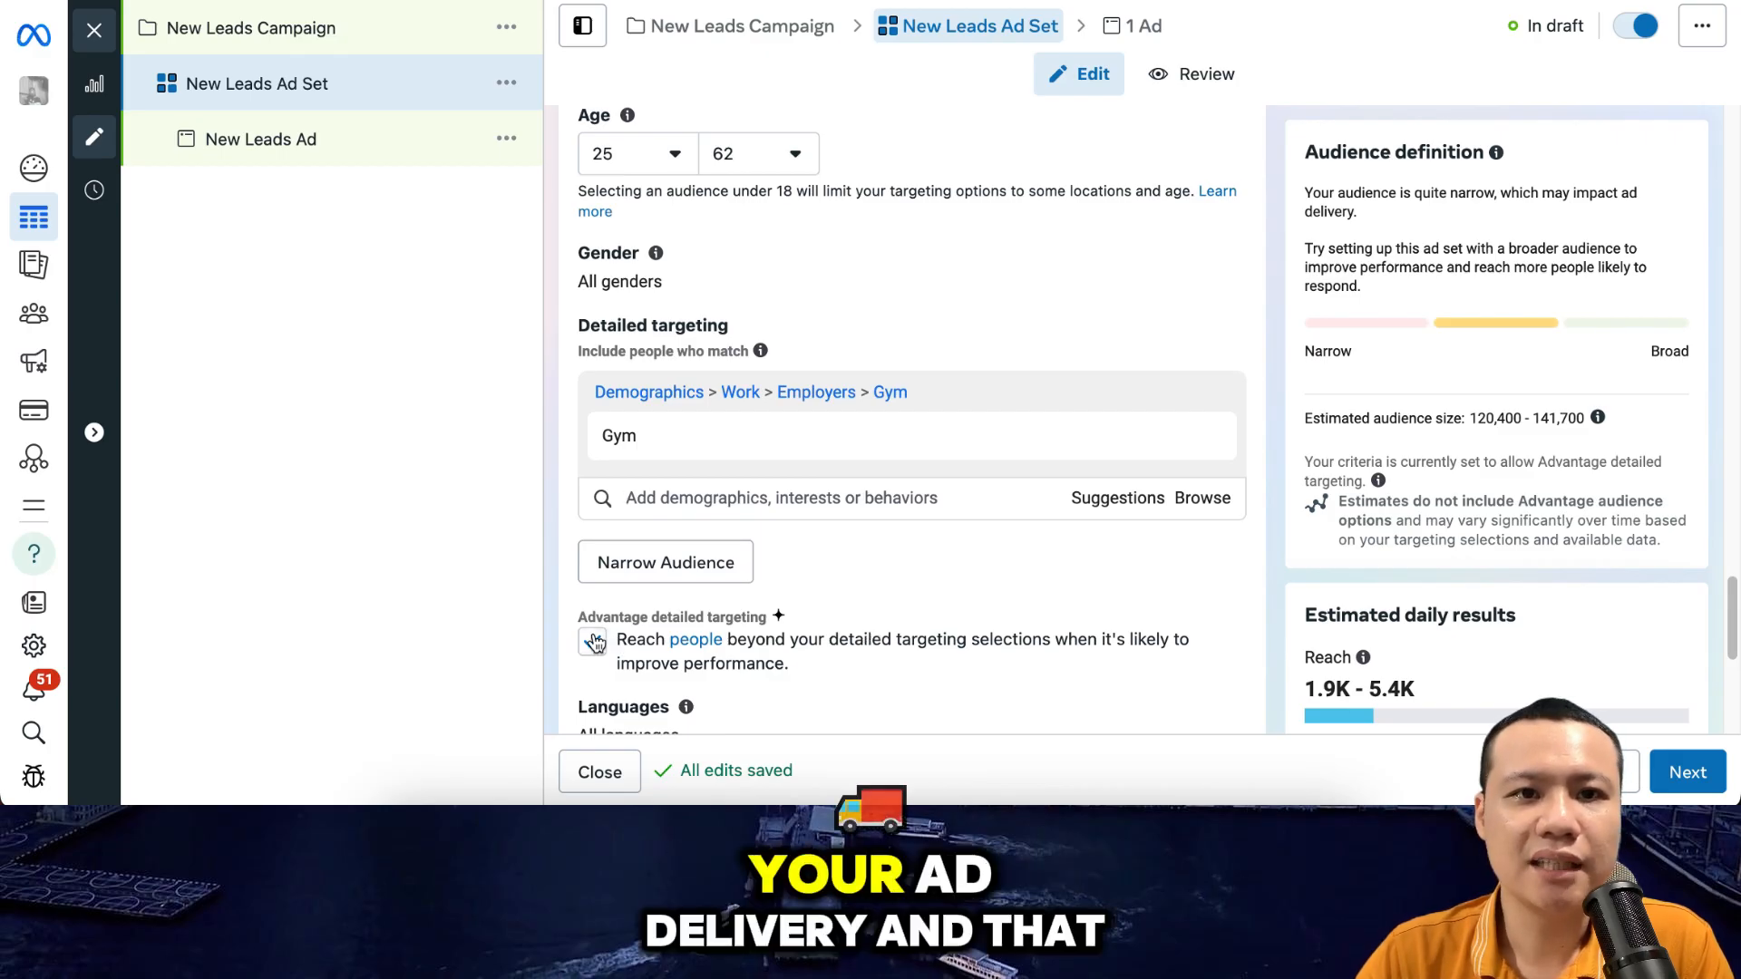
pyautogui.click(594, 642)
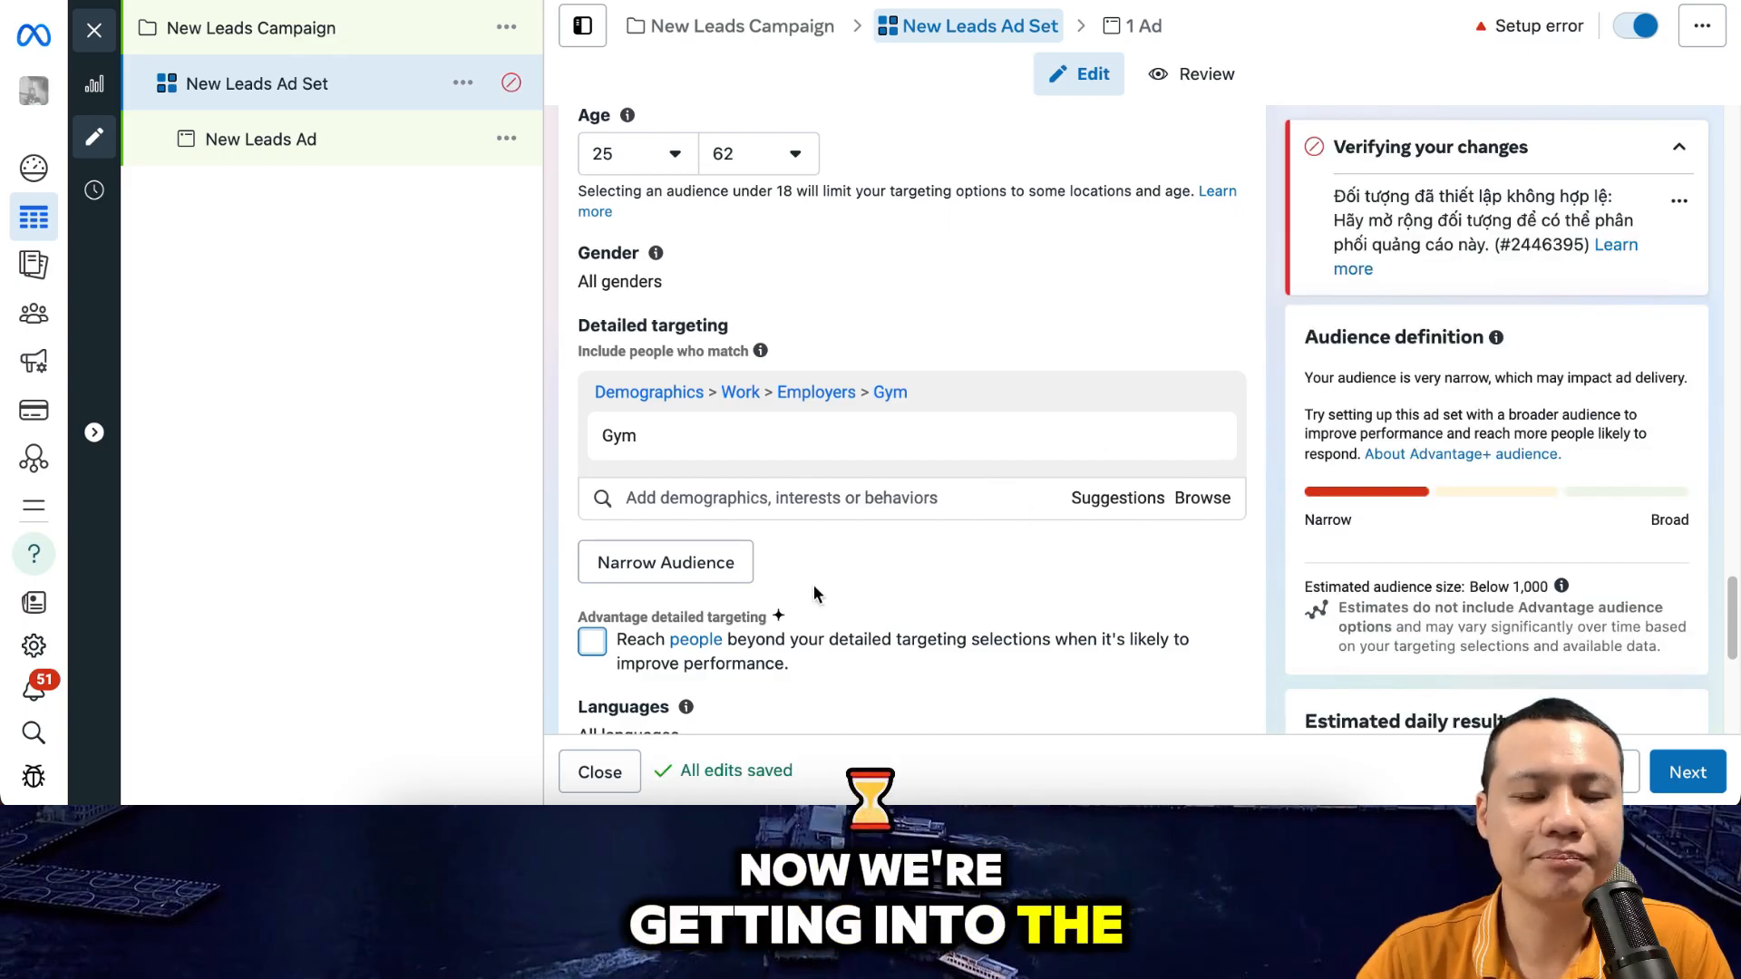
pyautogui.click(589, 641)
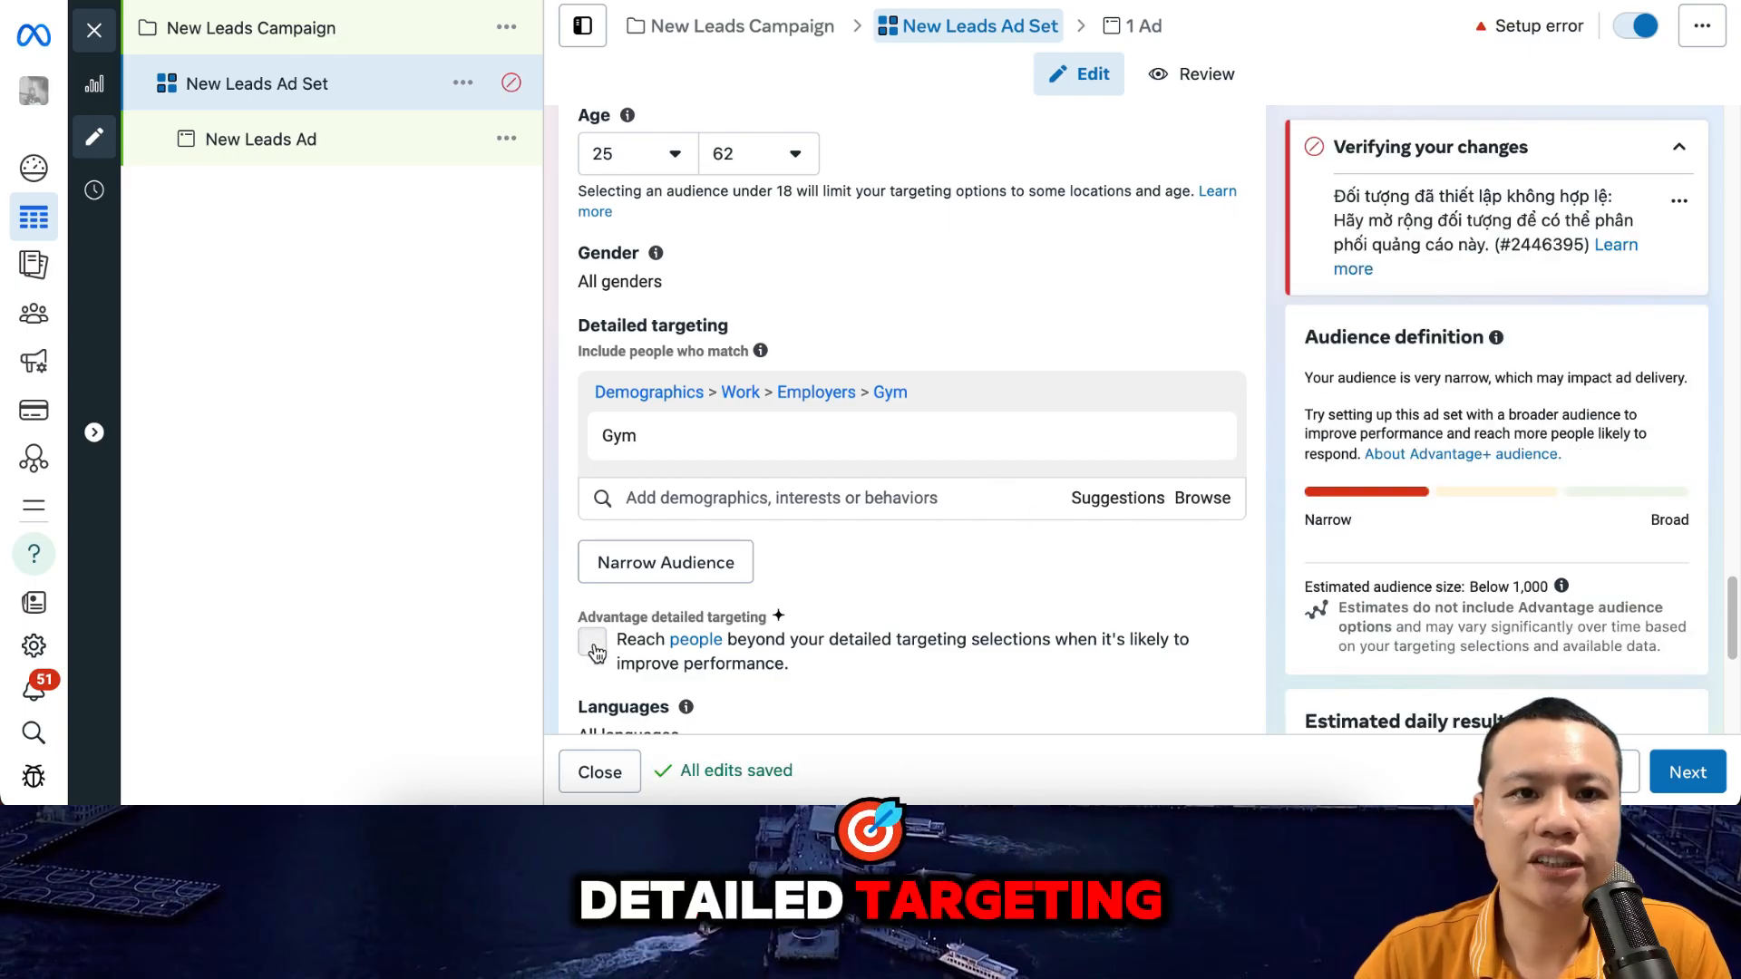
pyautogui.scroll(-1, 1267, 550)
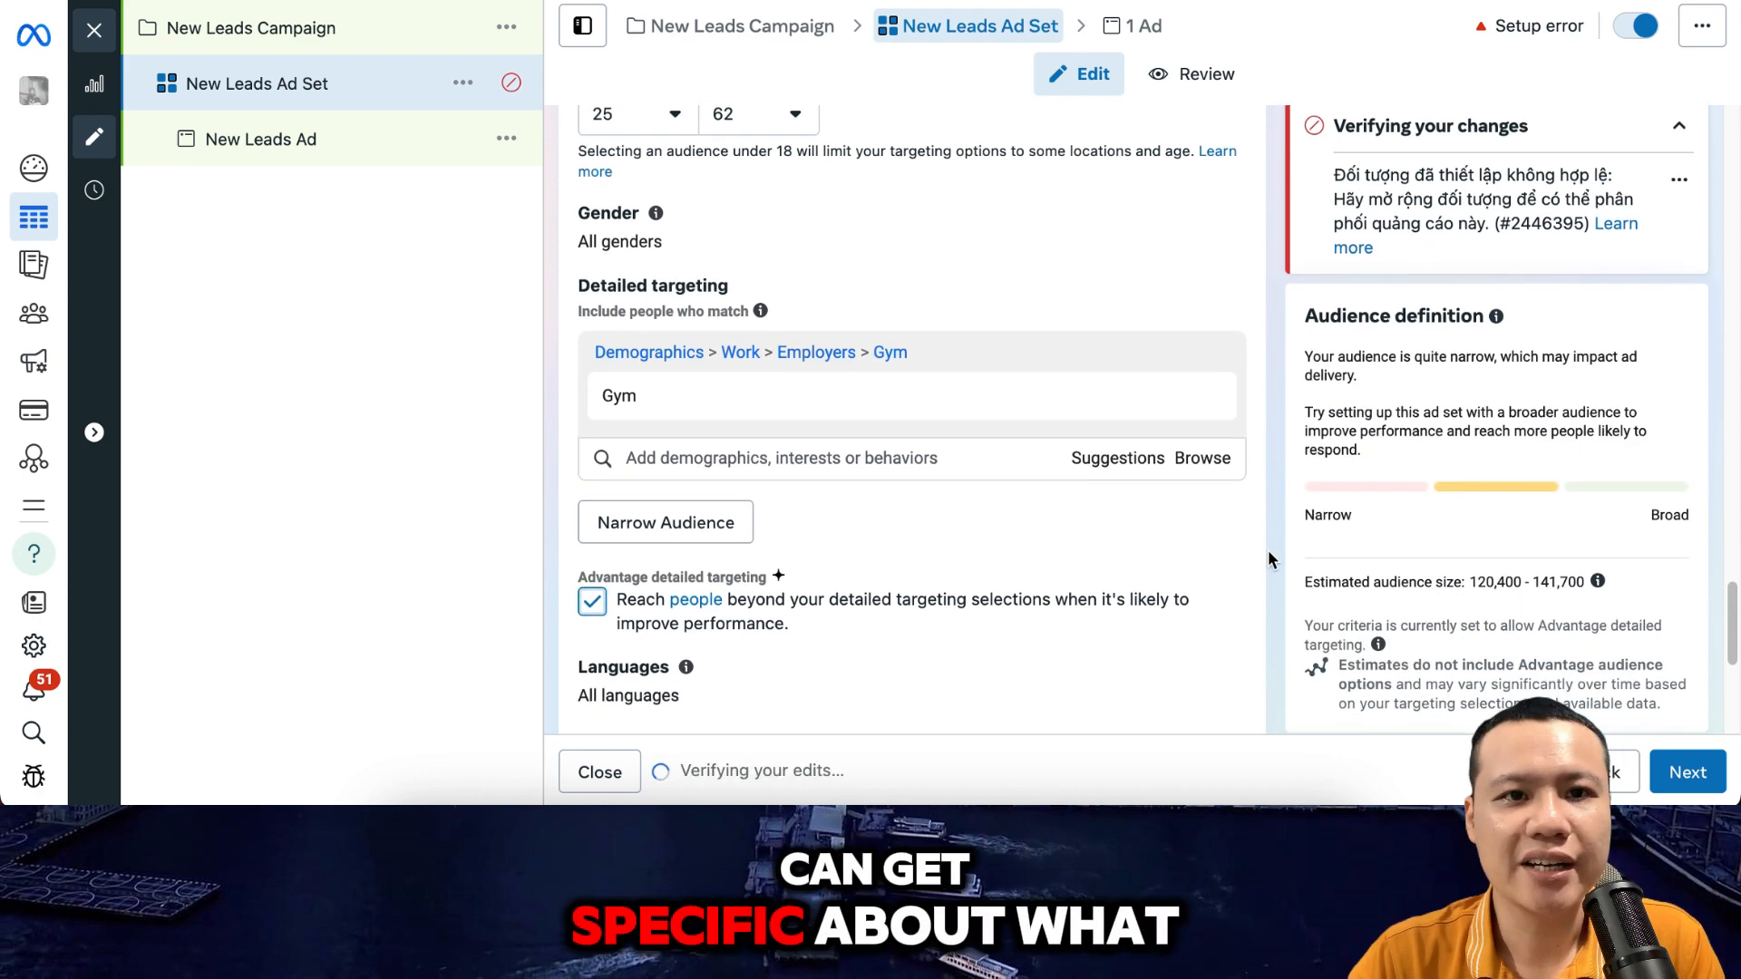
pyautogui.scroll(1, 1267, 549)
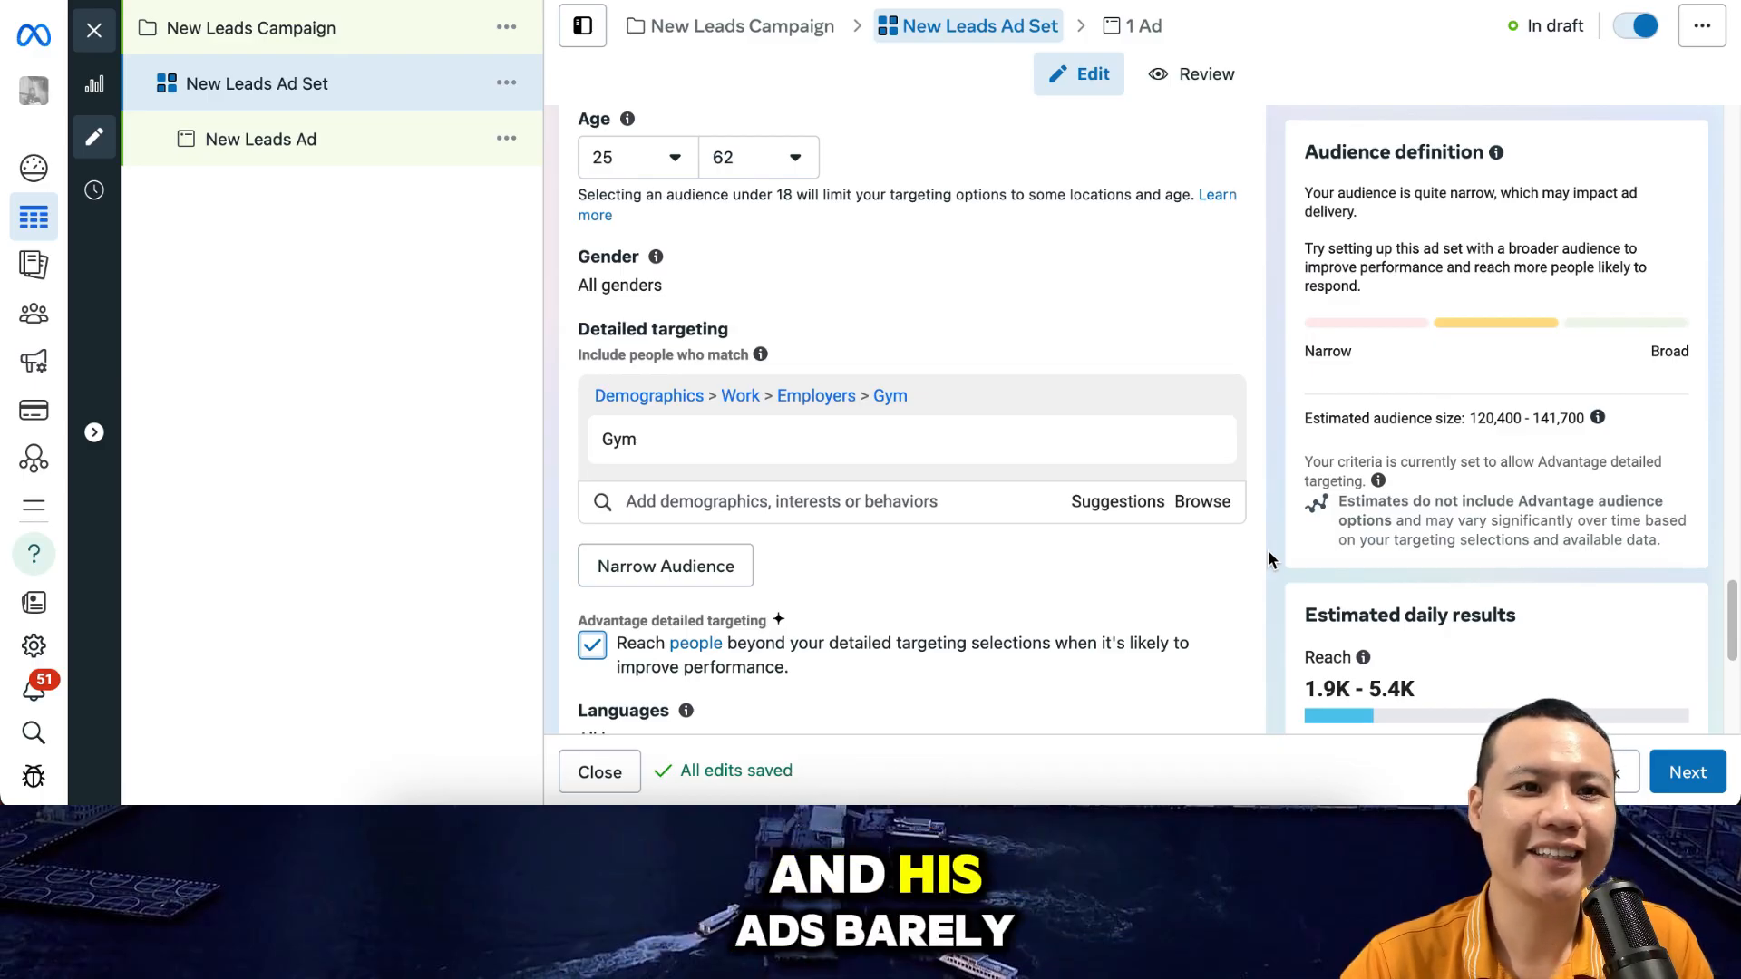
# Duplicate the New Leads Ad Set into the original campaign with 3 copies.
pyautogui.click(505, 86)
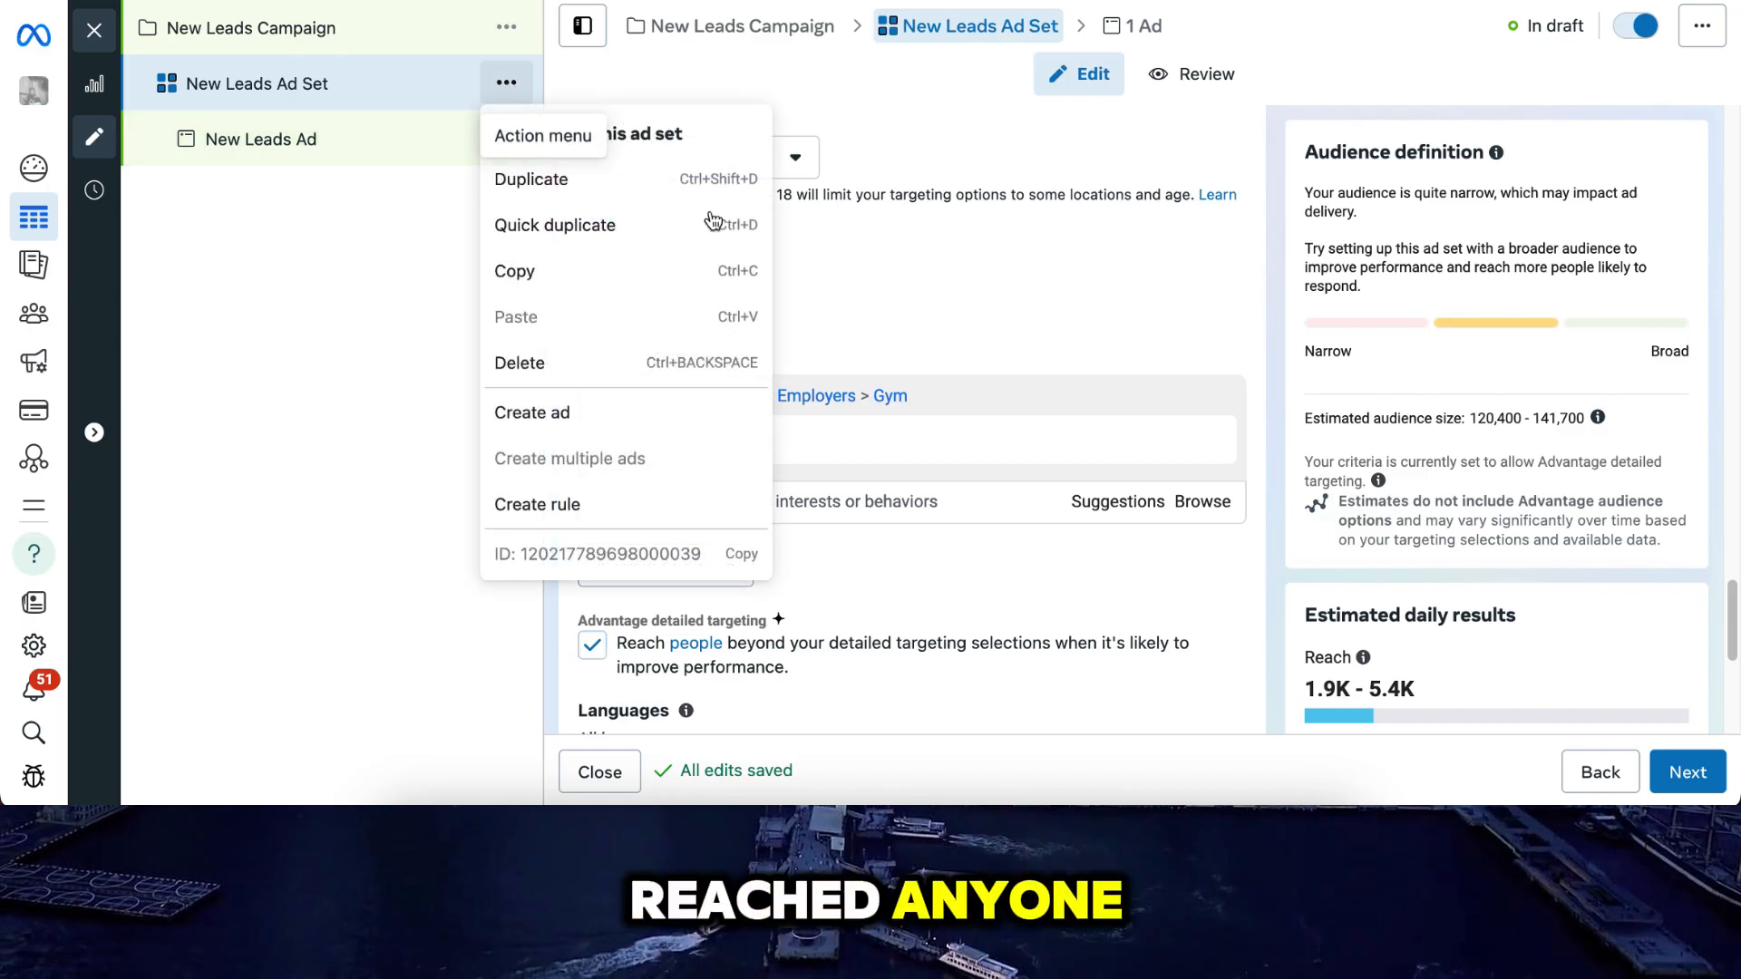
pyautogui.click(551, 183)
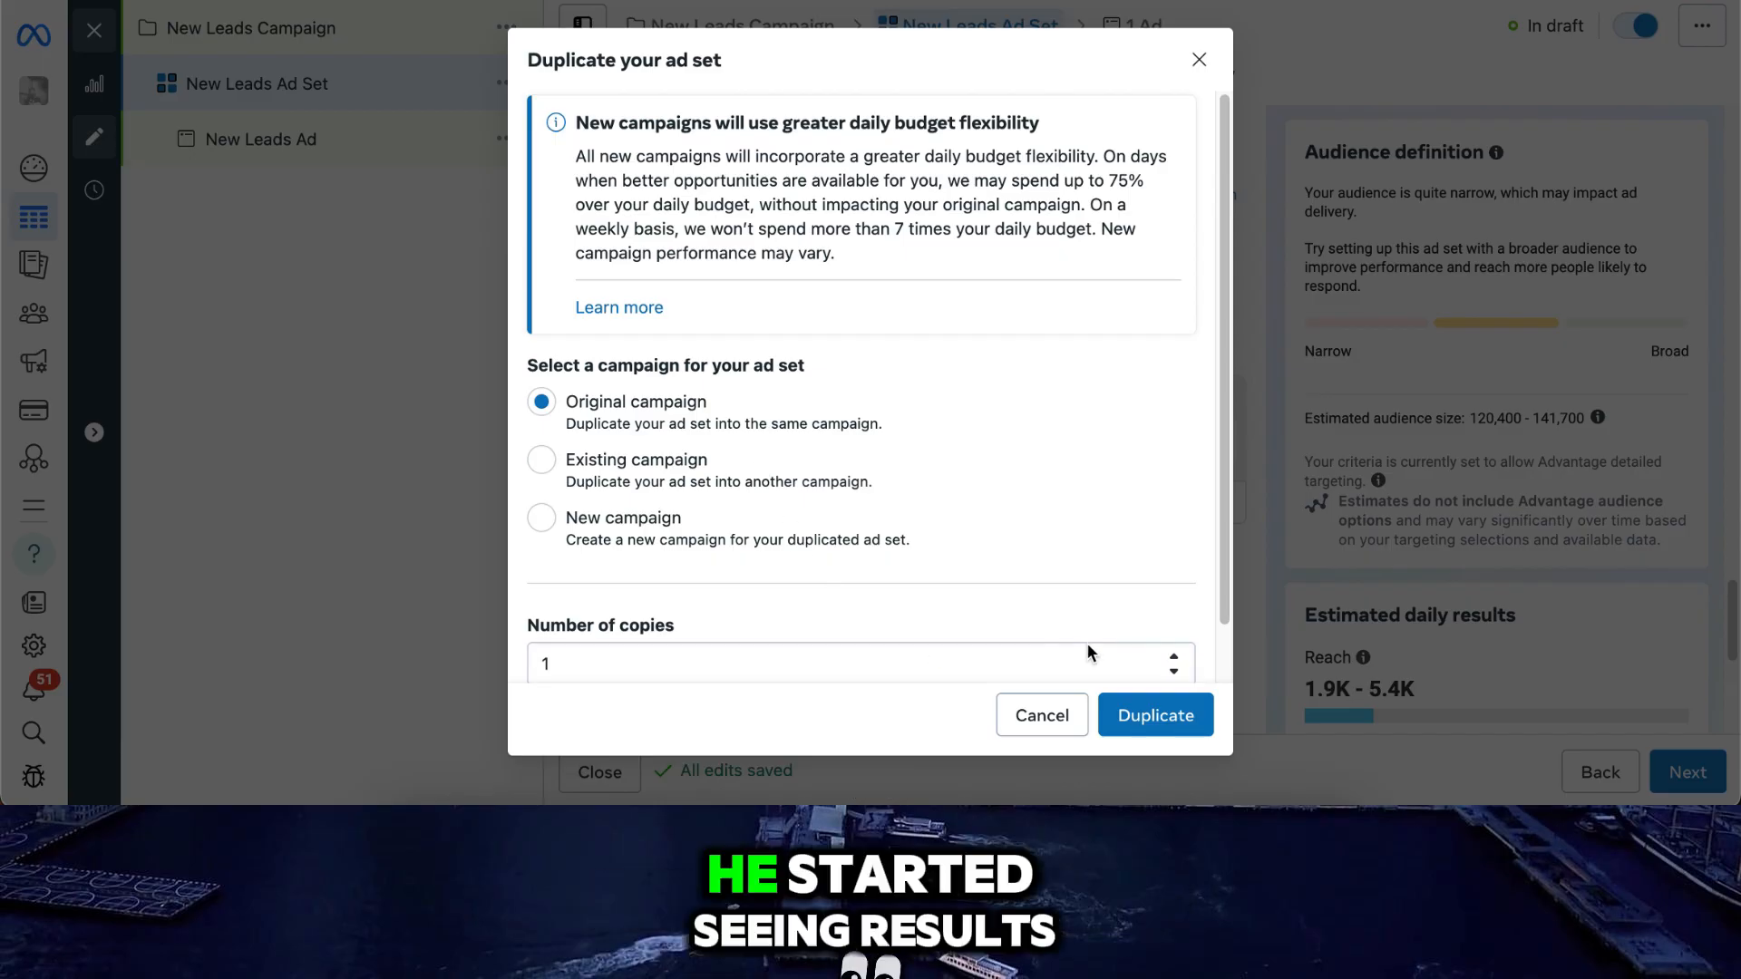
pyautogui.click(1175, 659)
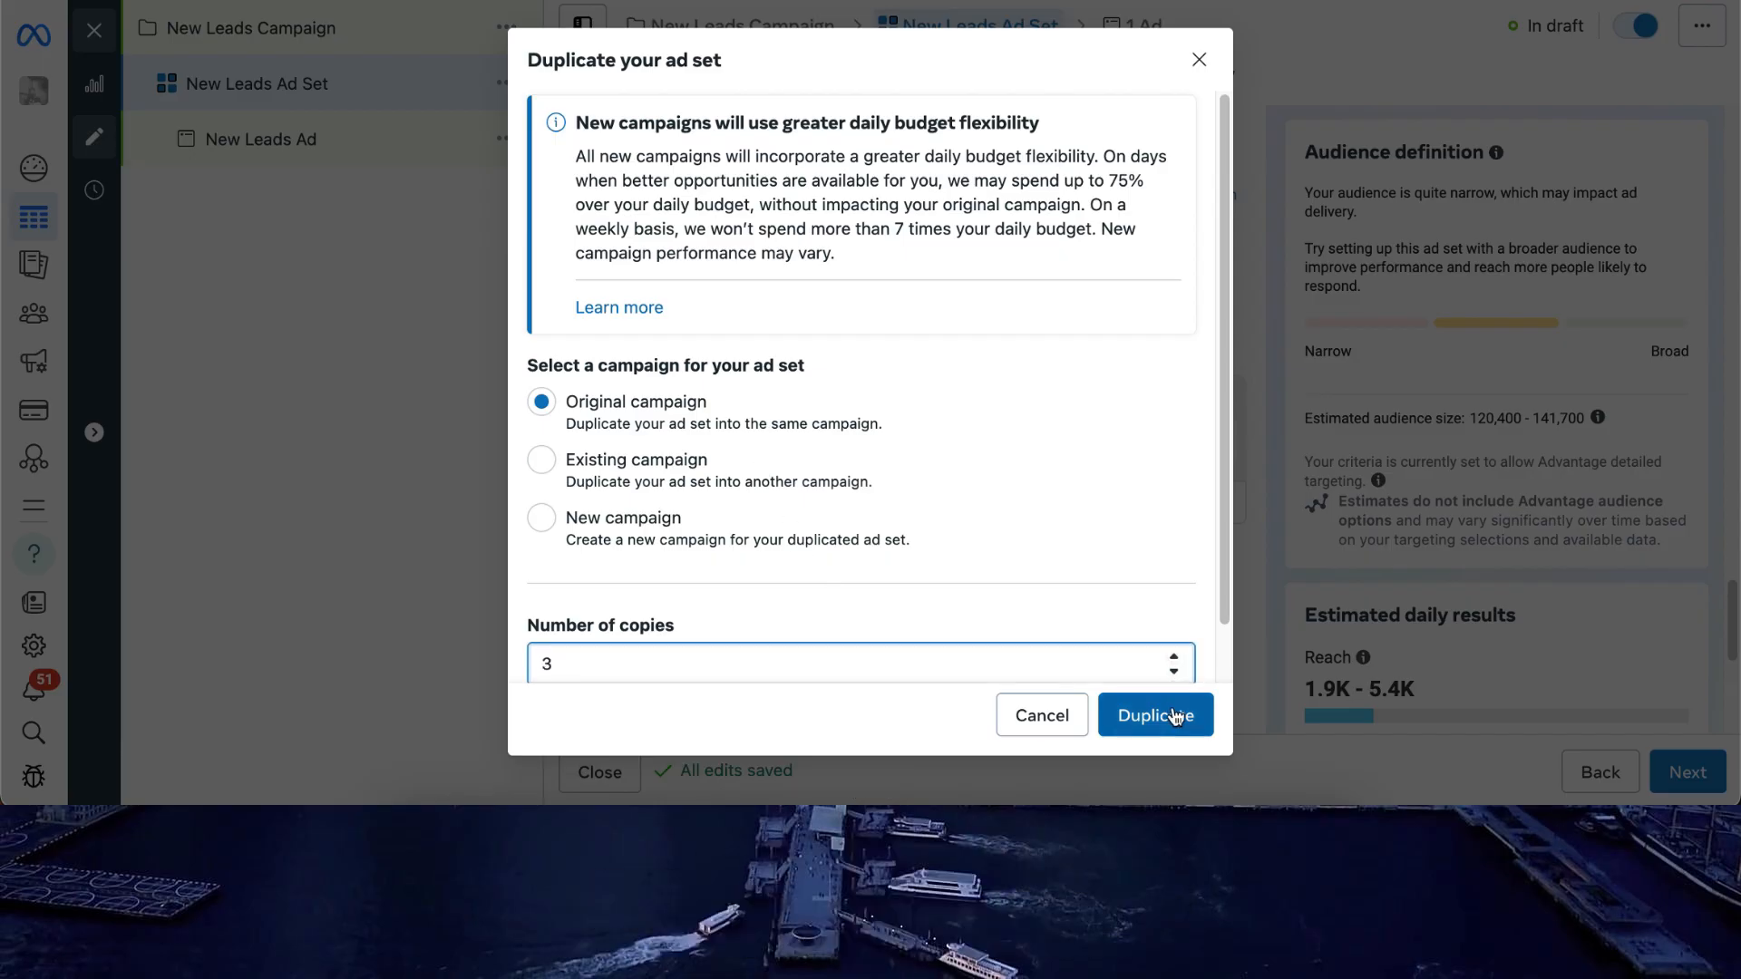
pyautogui.click(1175, 712)
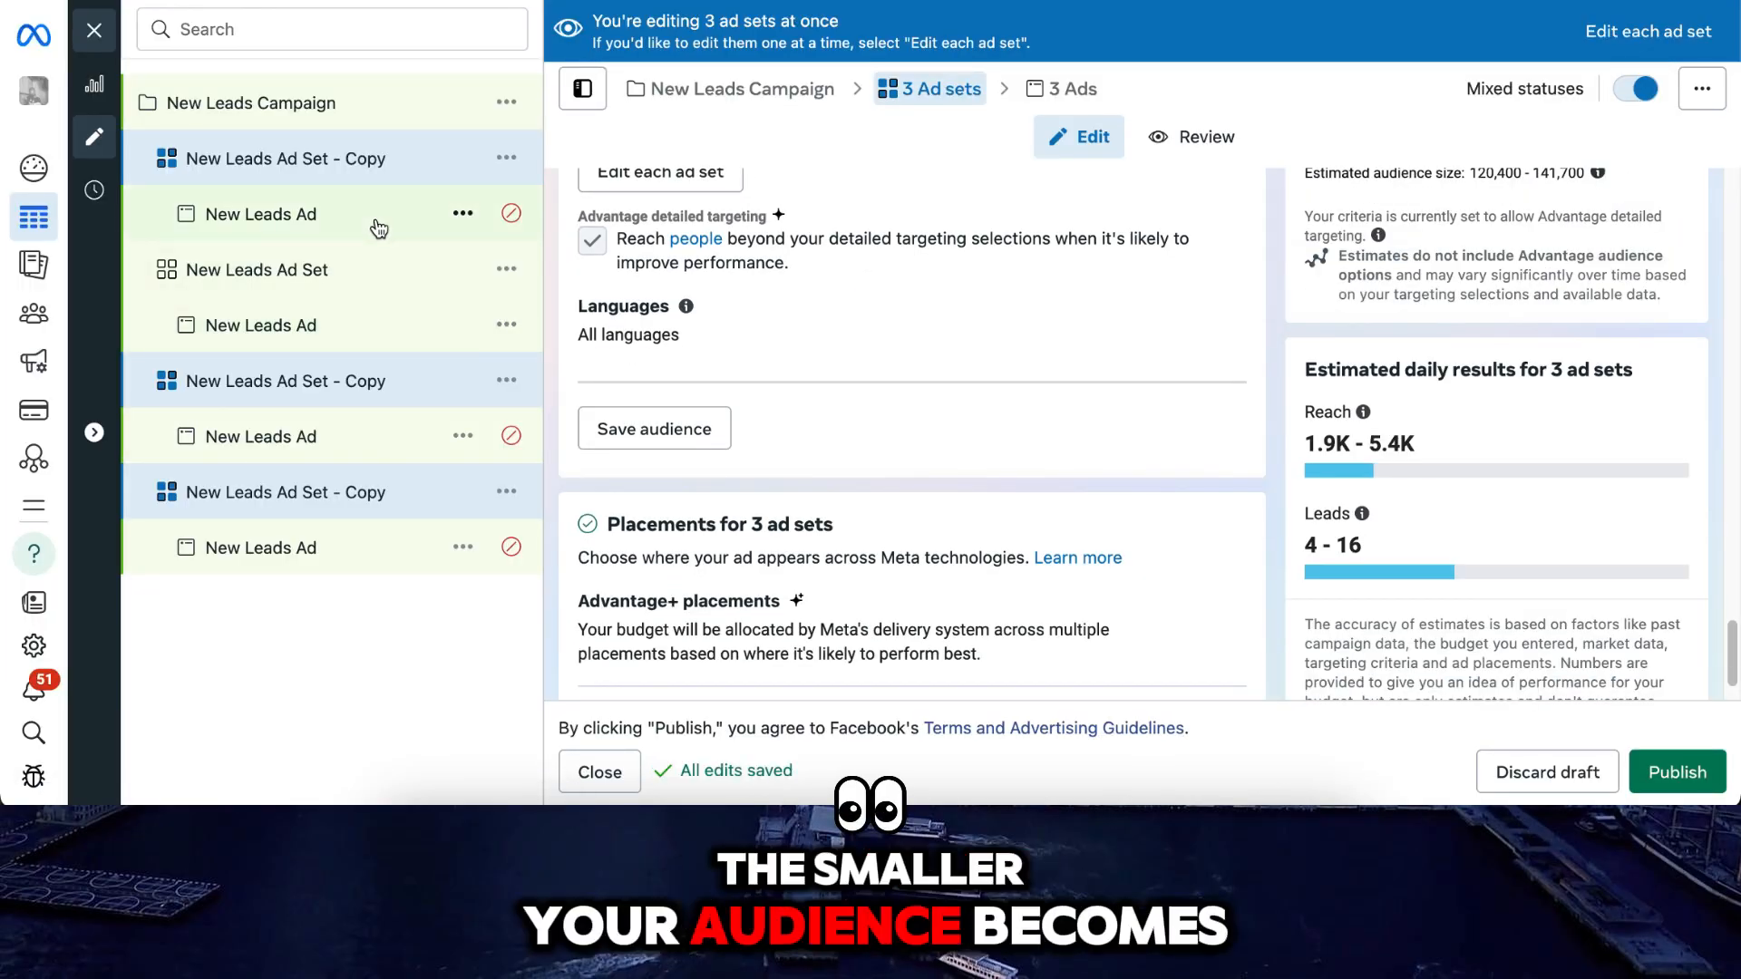
# In the original New Leads Ad Set, replace the Gym targeting with the suggested interest Physical fitness (fitness) and check the estimated audience size.
pyautogui.click(352, 270)
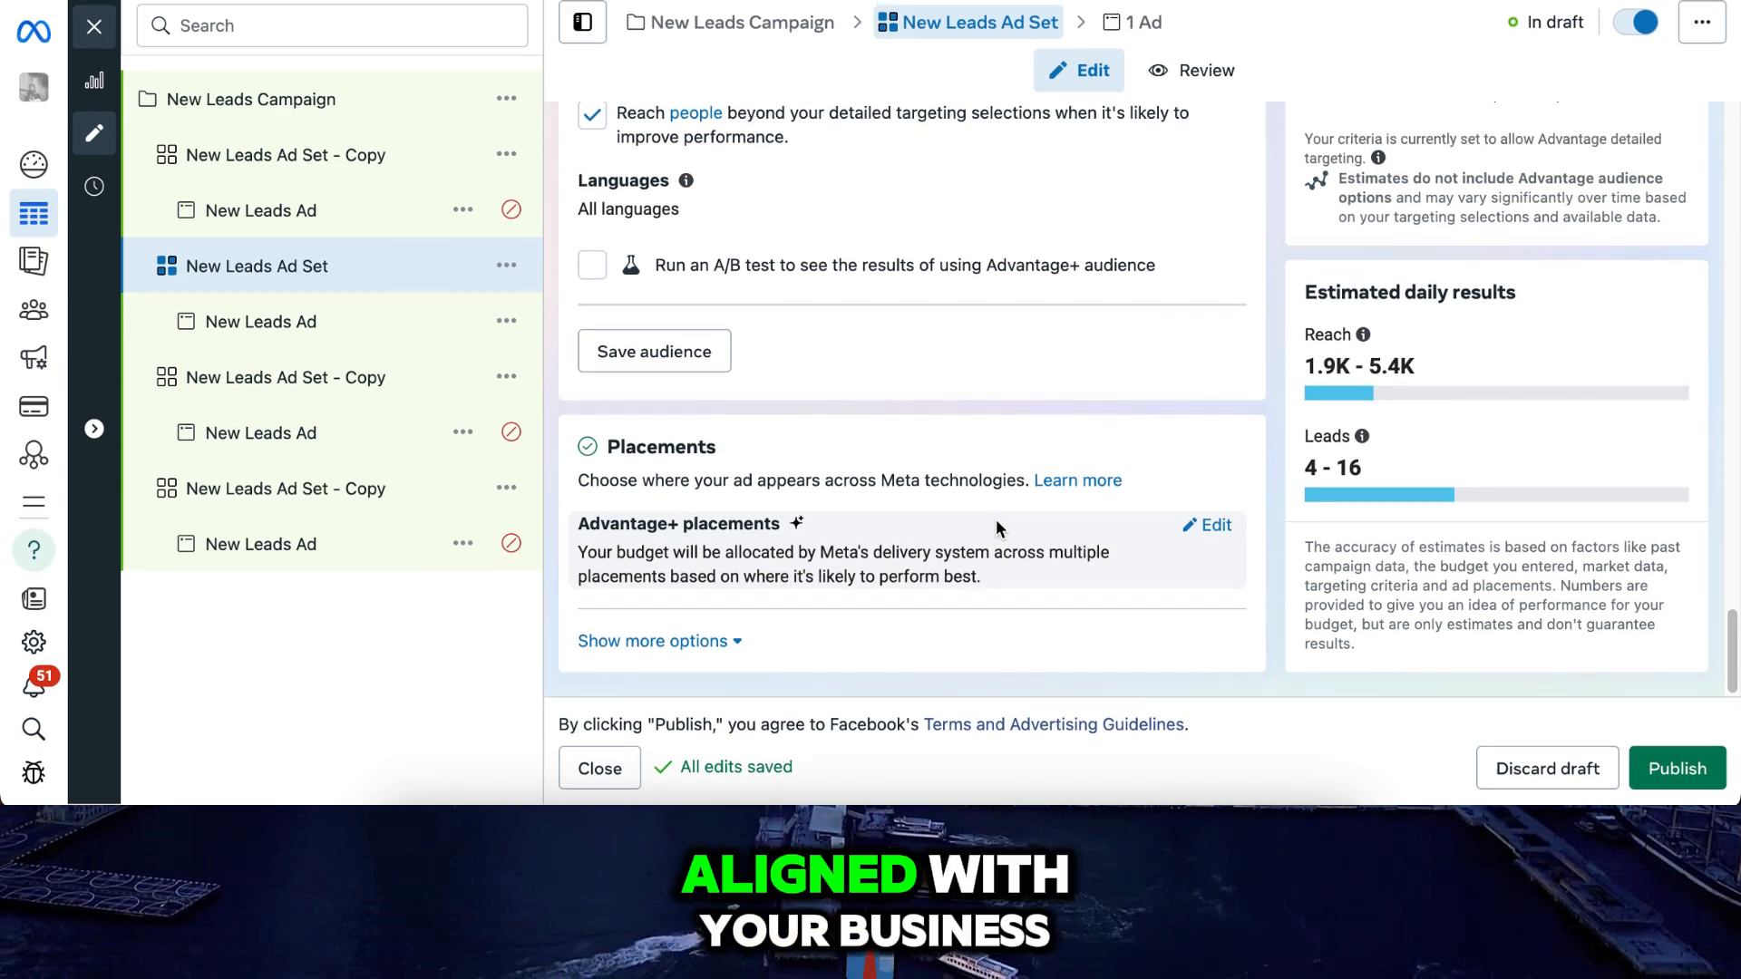
pyautogui.scroll(5, 996, 524)
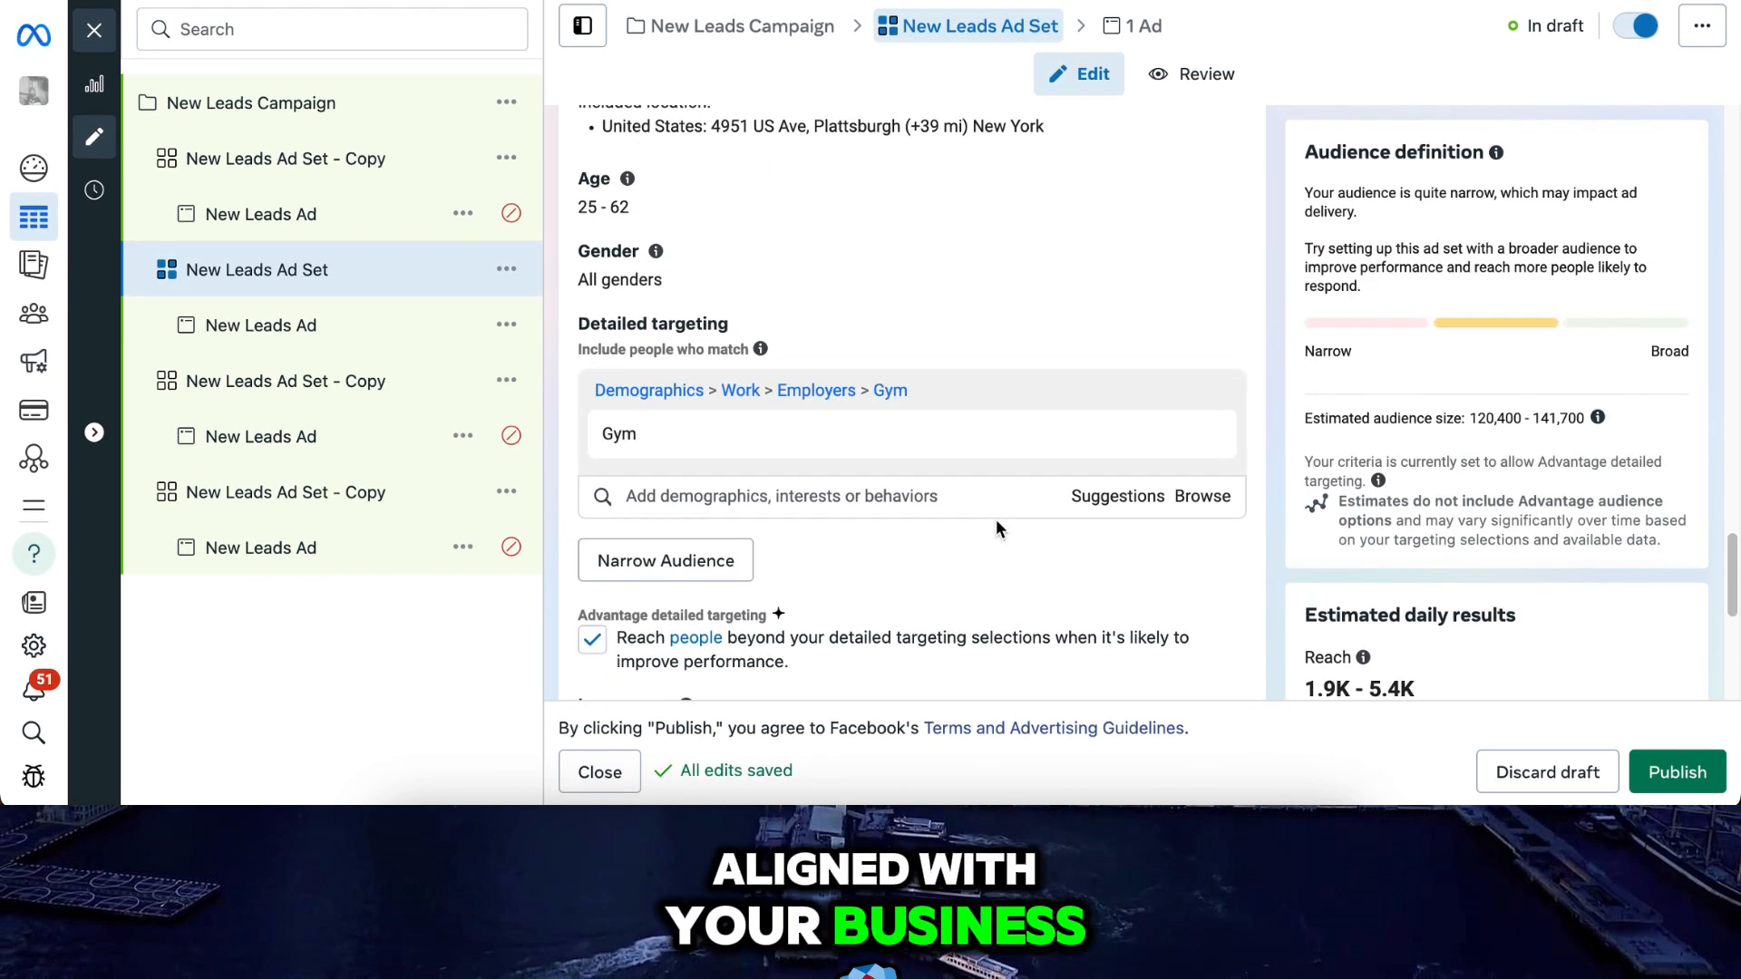
pyautogui.click(858, 478)
pyautogui.moveTo(895, 444)
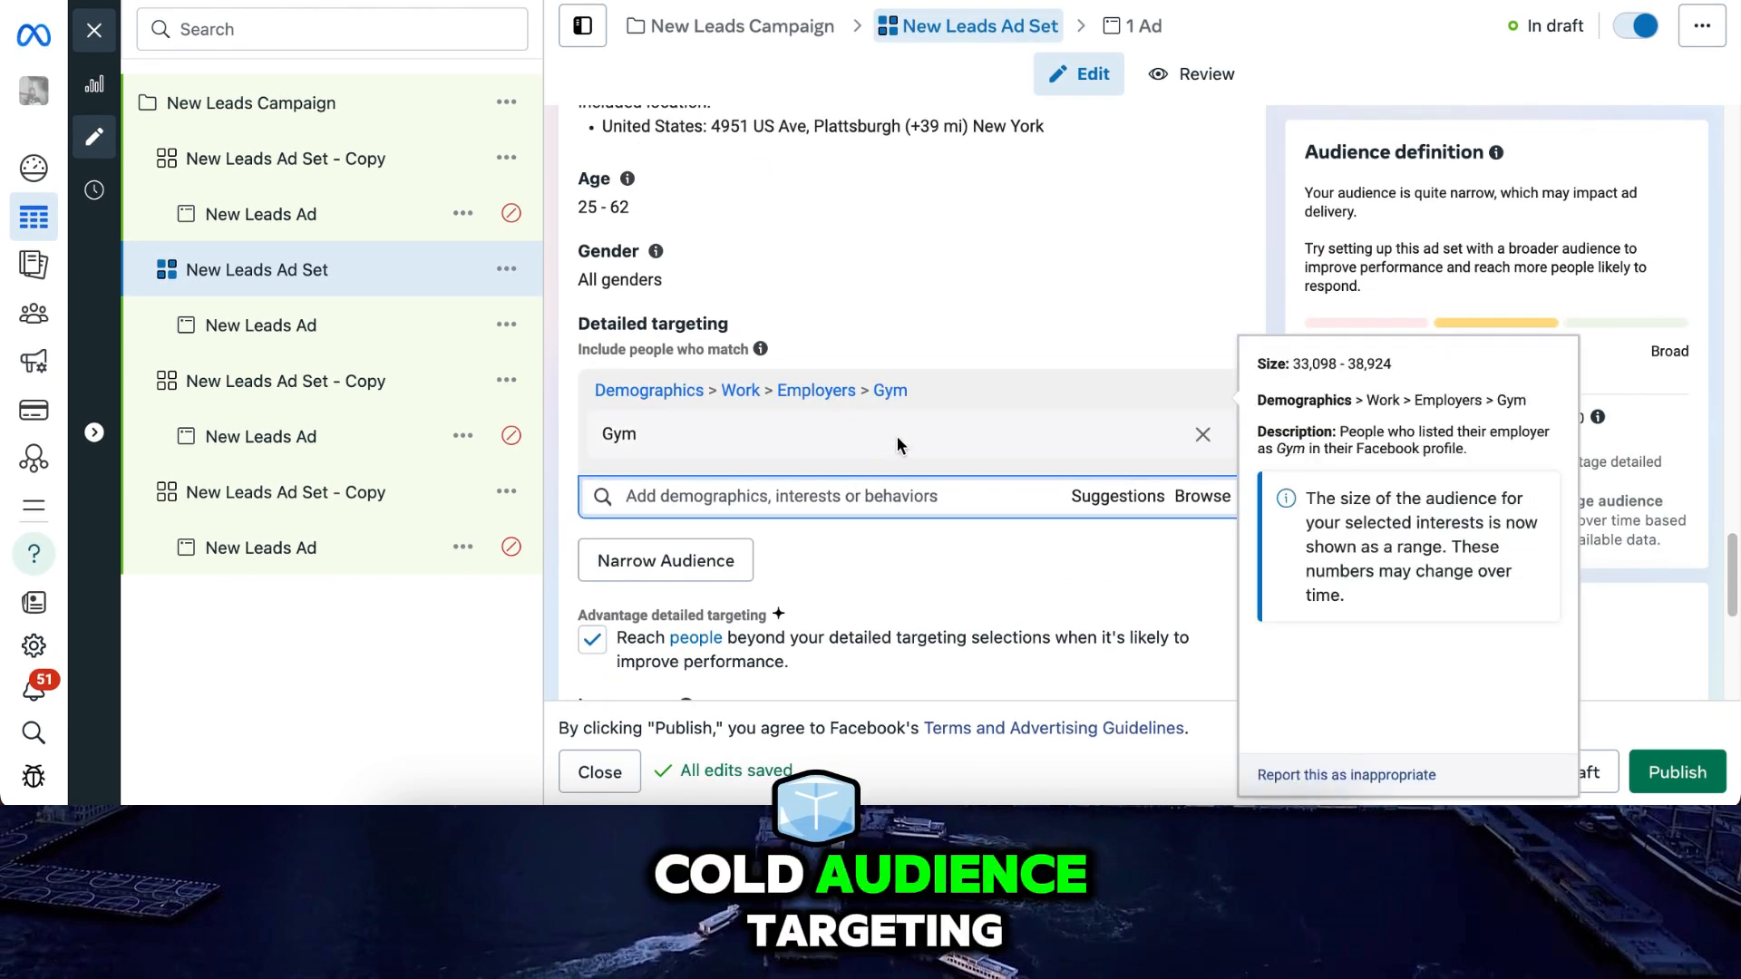
pyautogui.click(1096, 501)
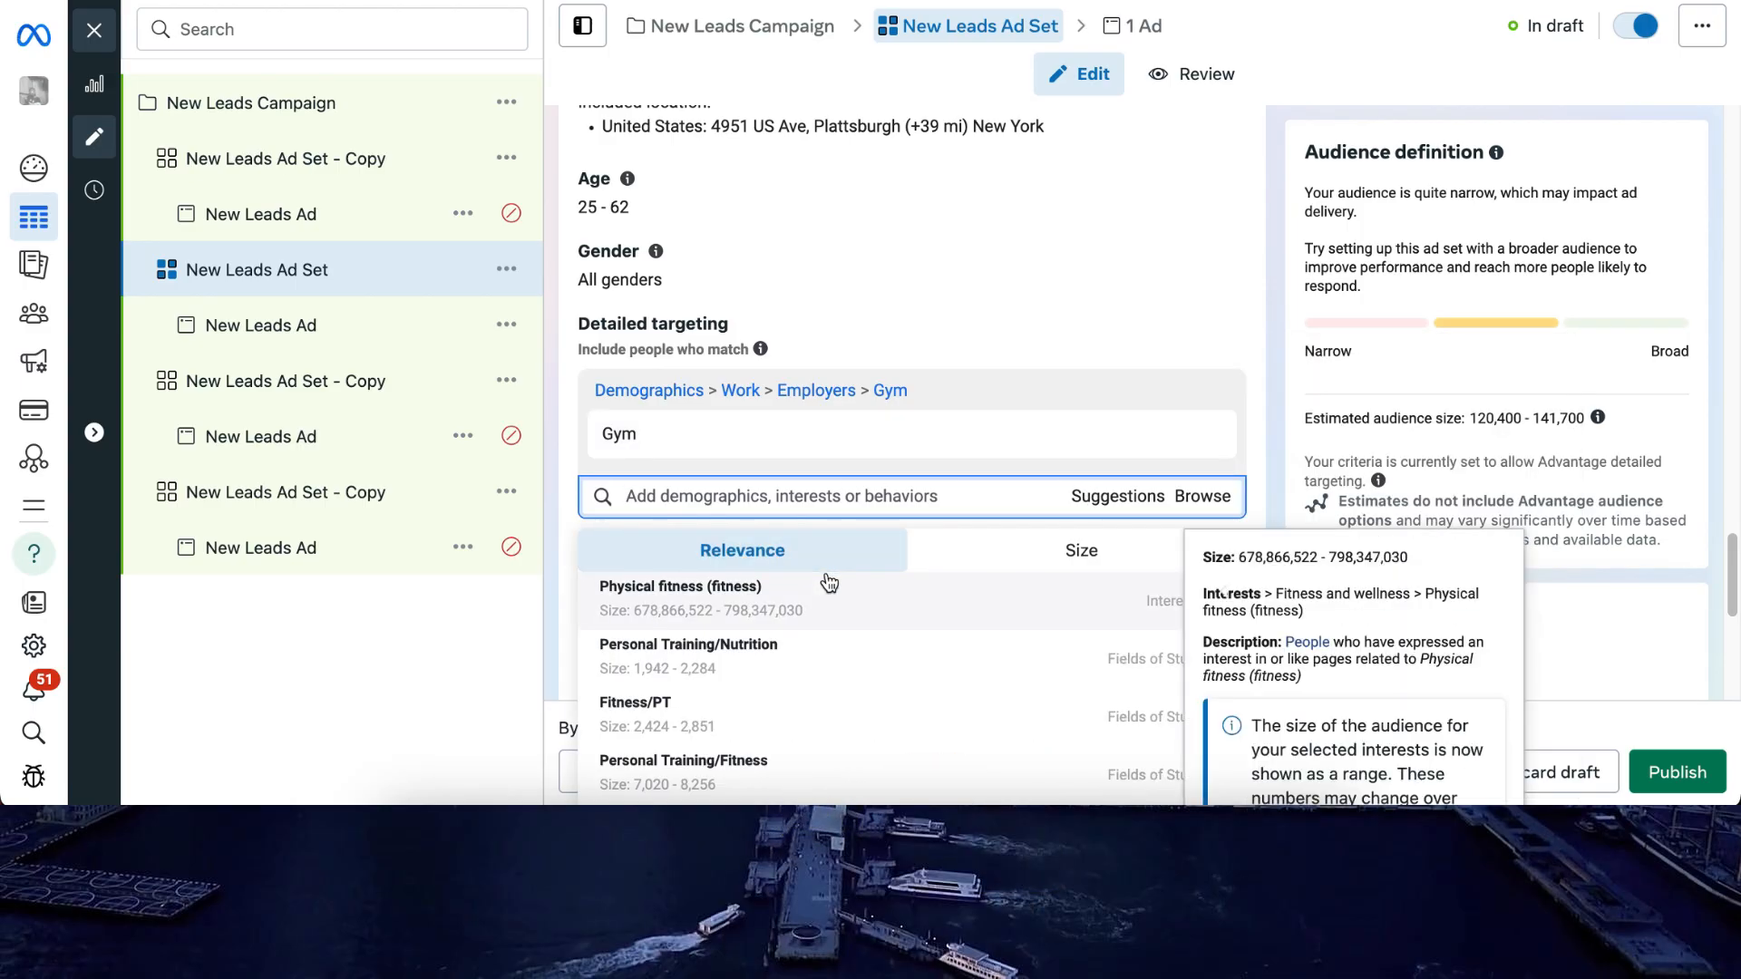
pyautogui.click(791, 589)
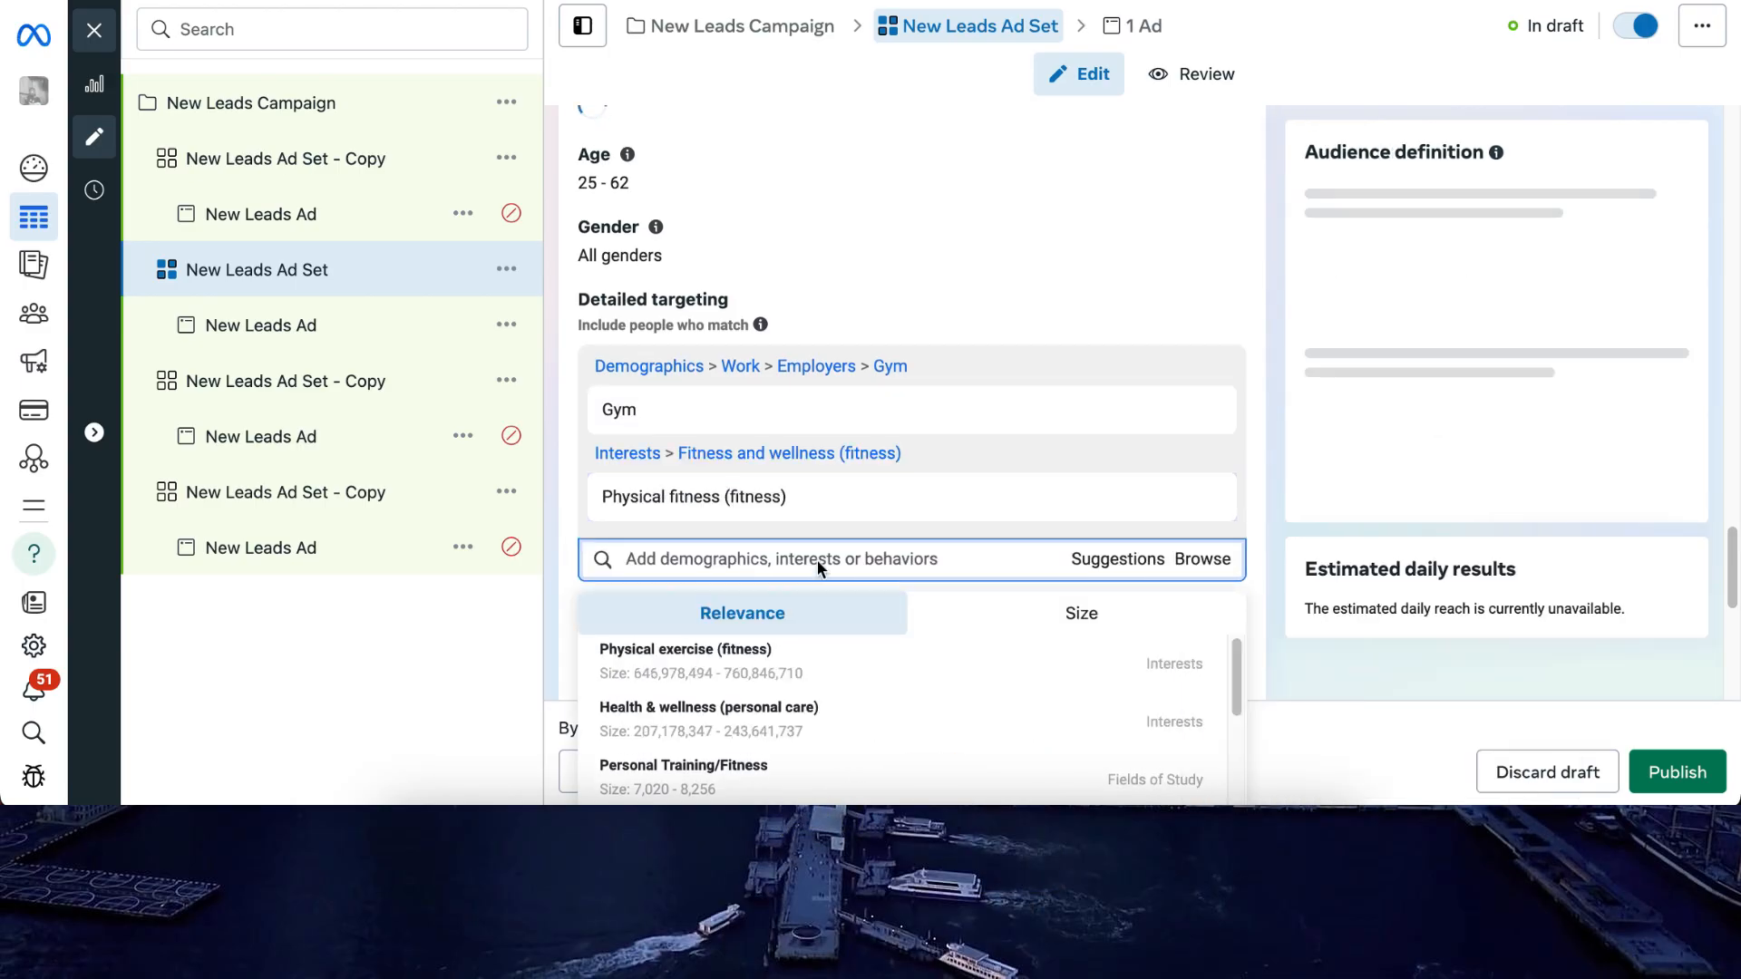
pyautogui.moveTo(1110, 433)
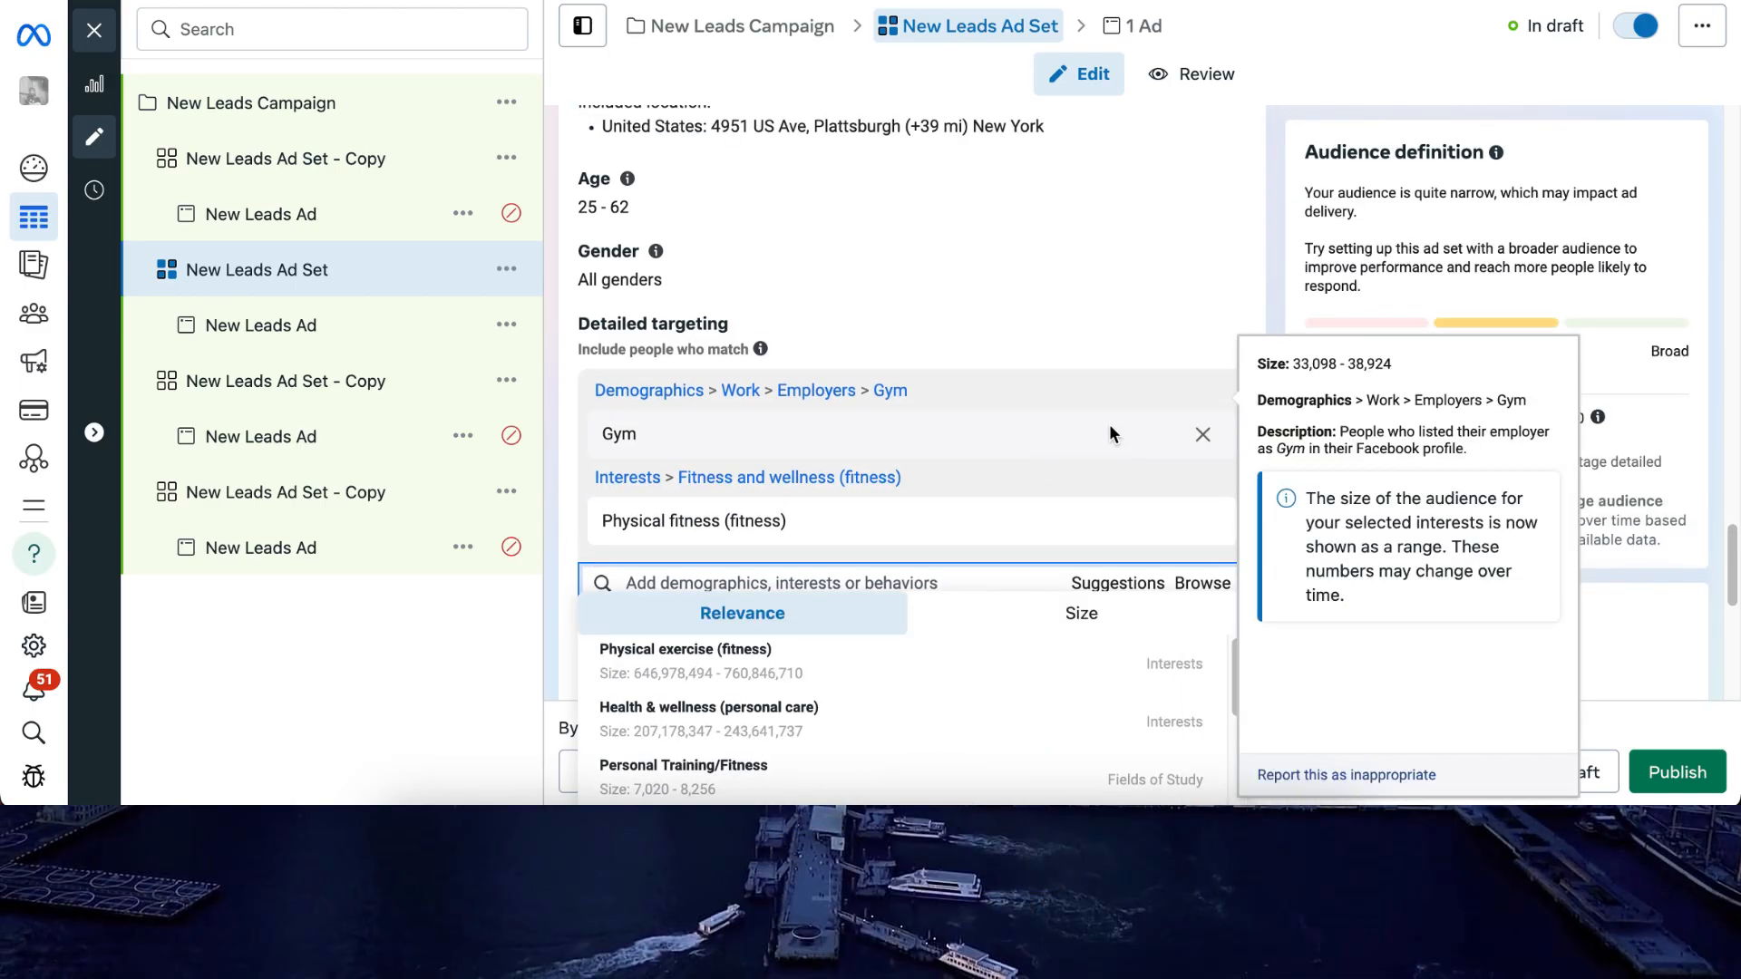
pyautogui.click(1202, 440)
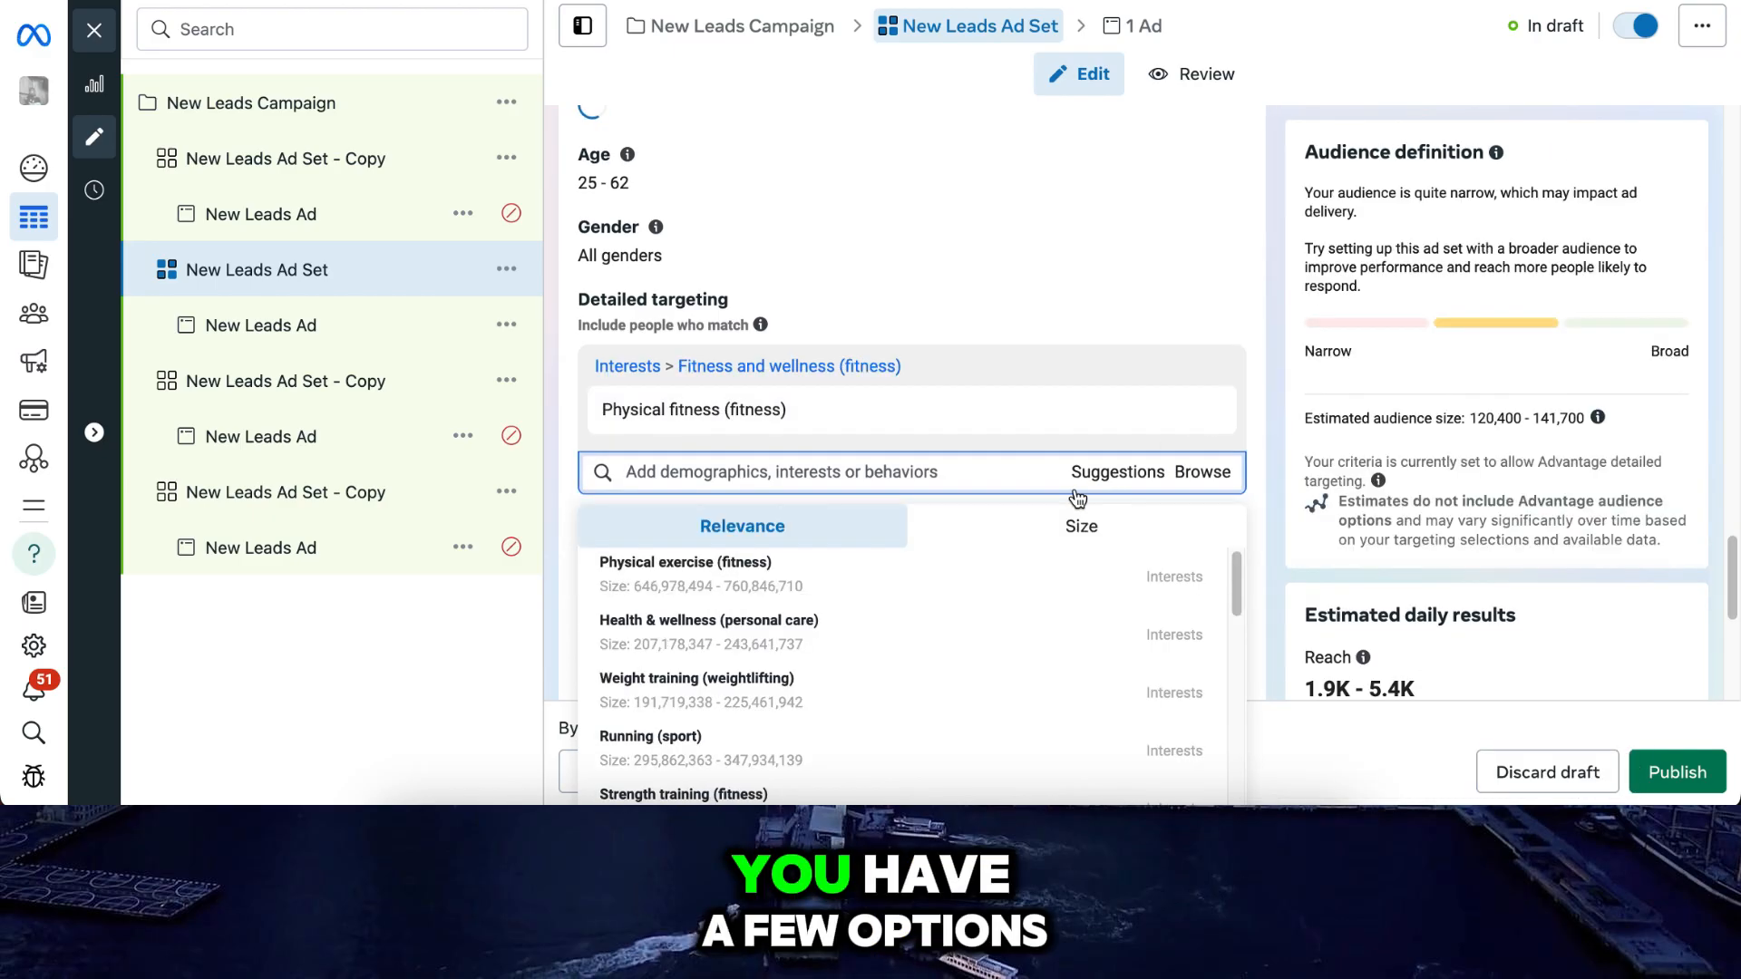
pyautogui.click(1262, 439)
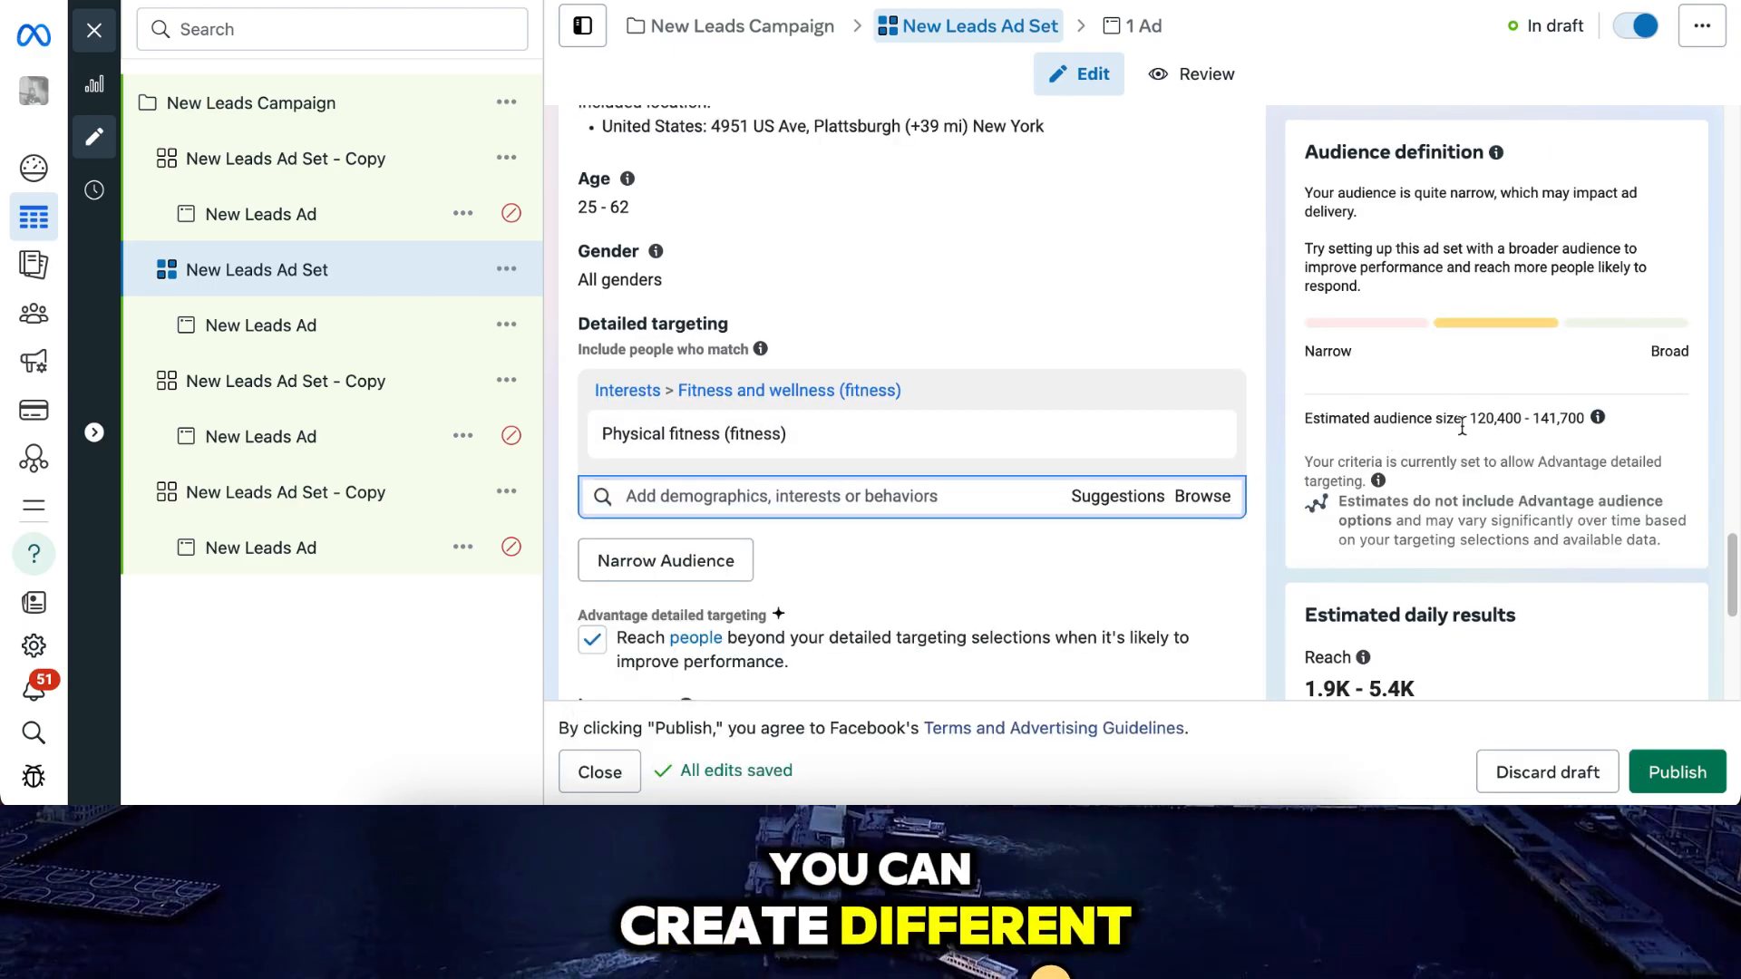
pyautogui.moveTo(1586, 419); pyautogui.dragTo(1470, 419)
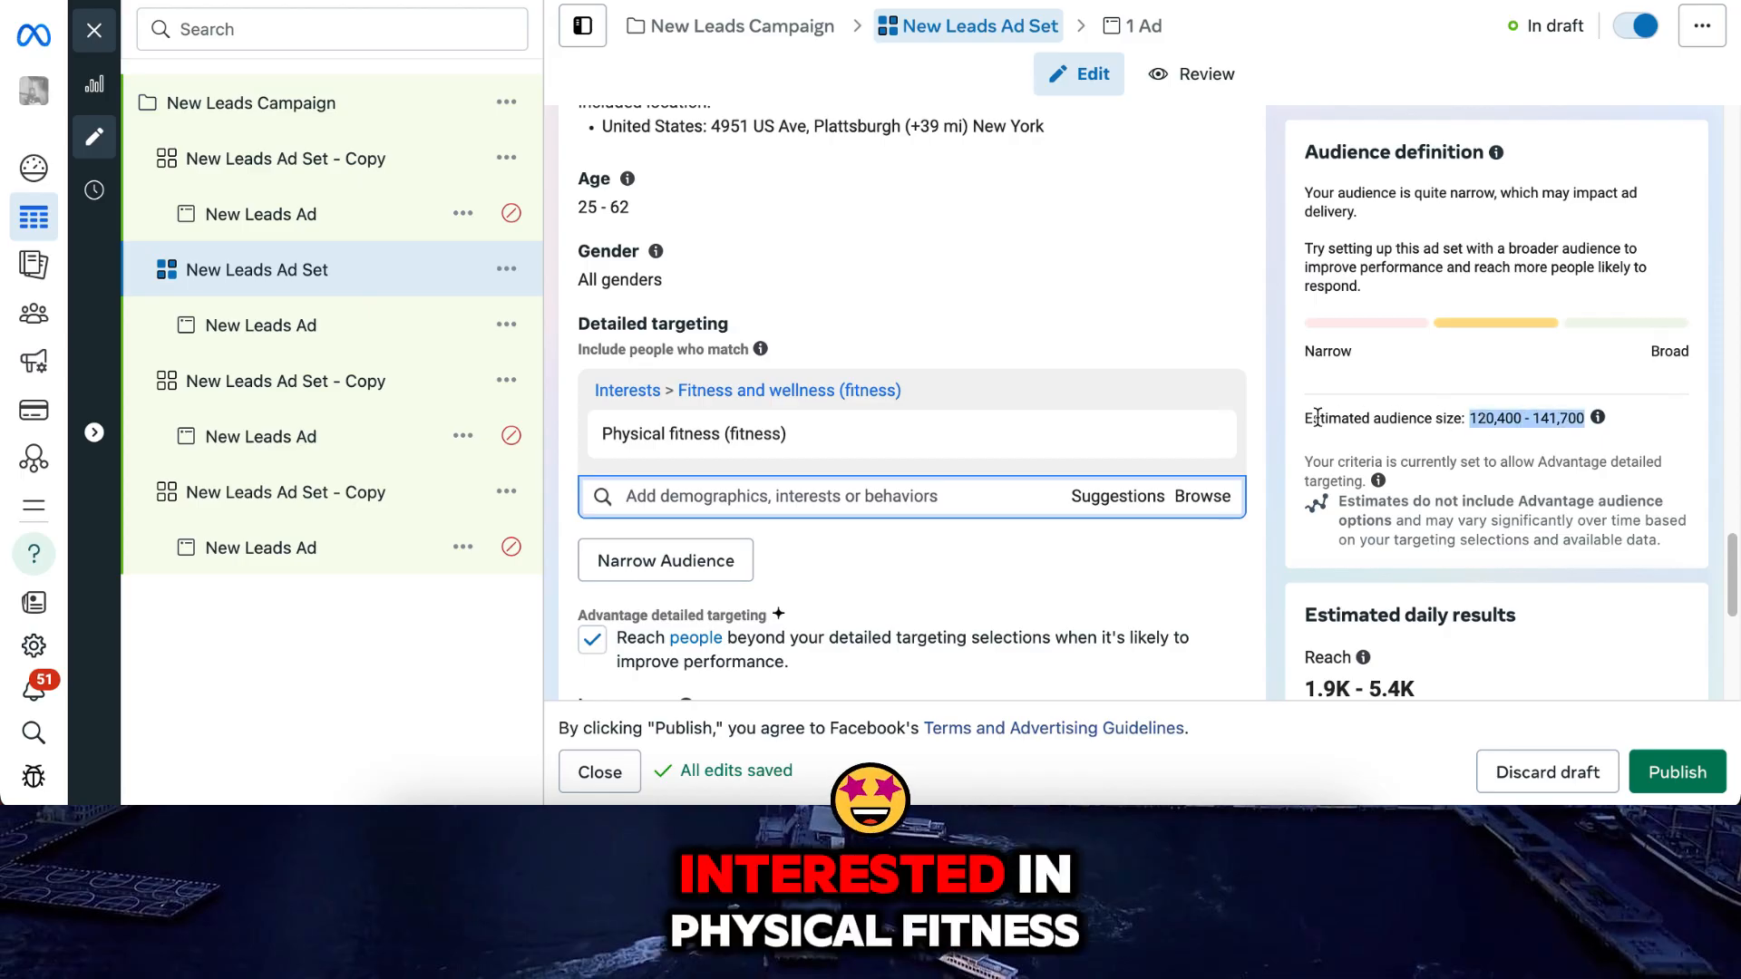
pyautogui.click(1269, 445)
# Include the suggested field of study Personal Training/Nutrition in the detailed targeting of the copy directly below the original ad set.
pyautogui.scroll(-3, 1270, 445)
pyautogui.scroll(2, 1270, 444)
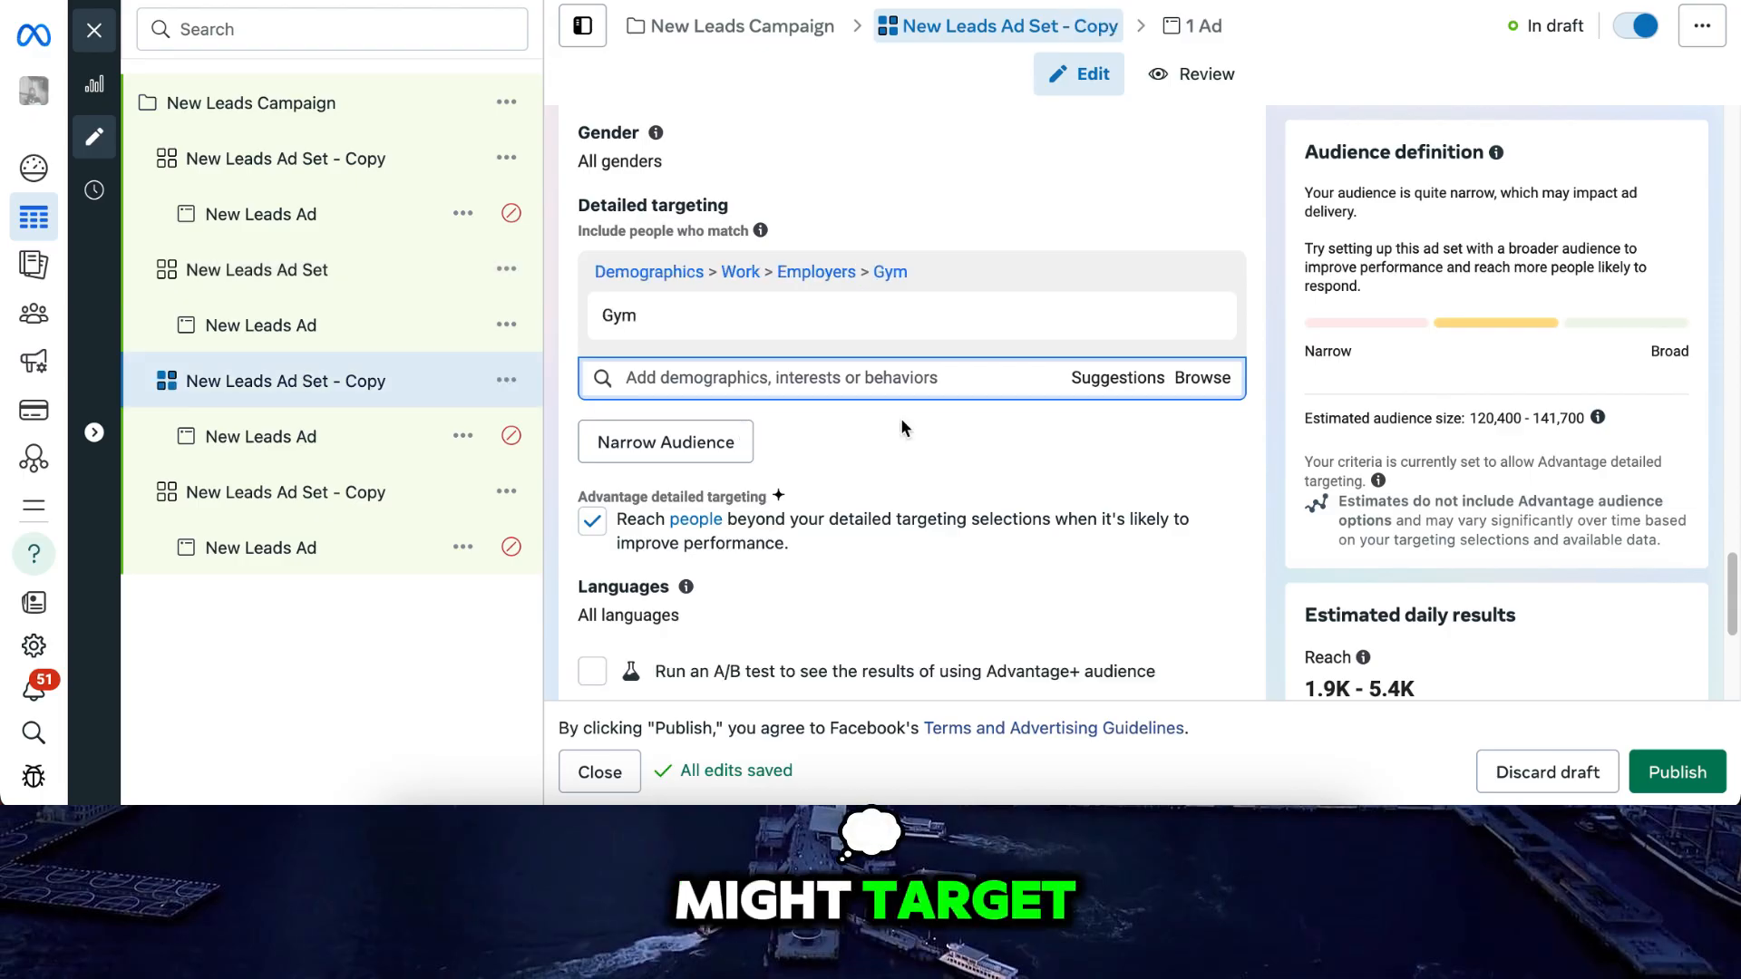
pyautogui.click(1138, 390)
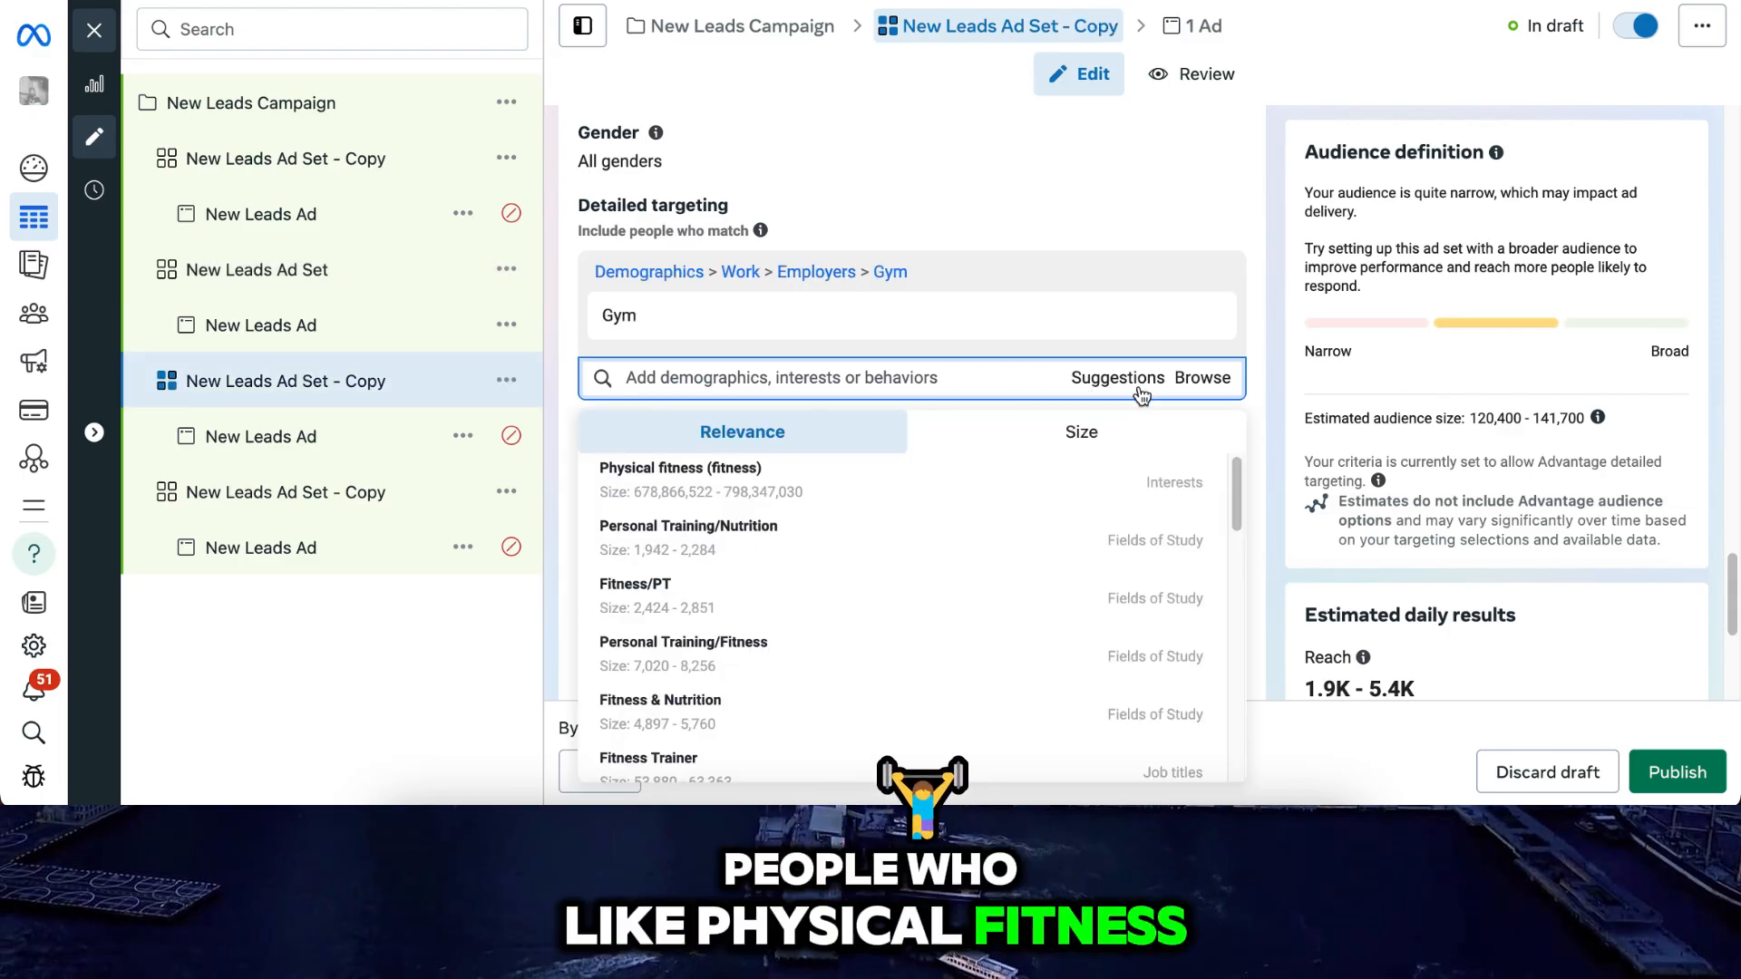
pyautogui.click(808, 556)
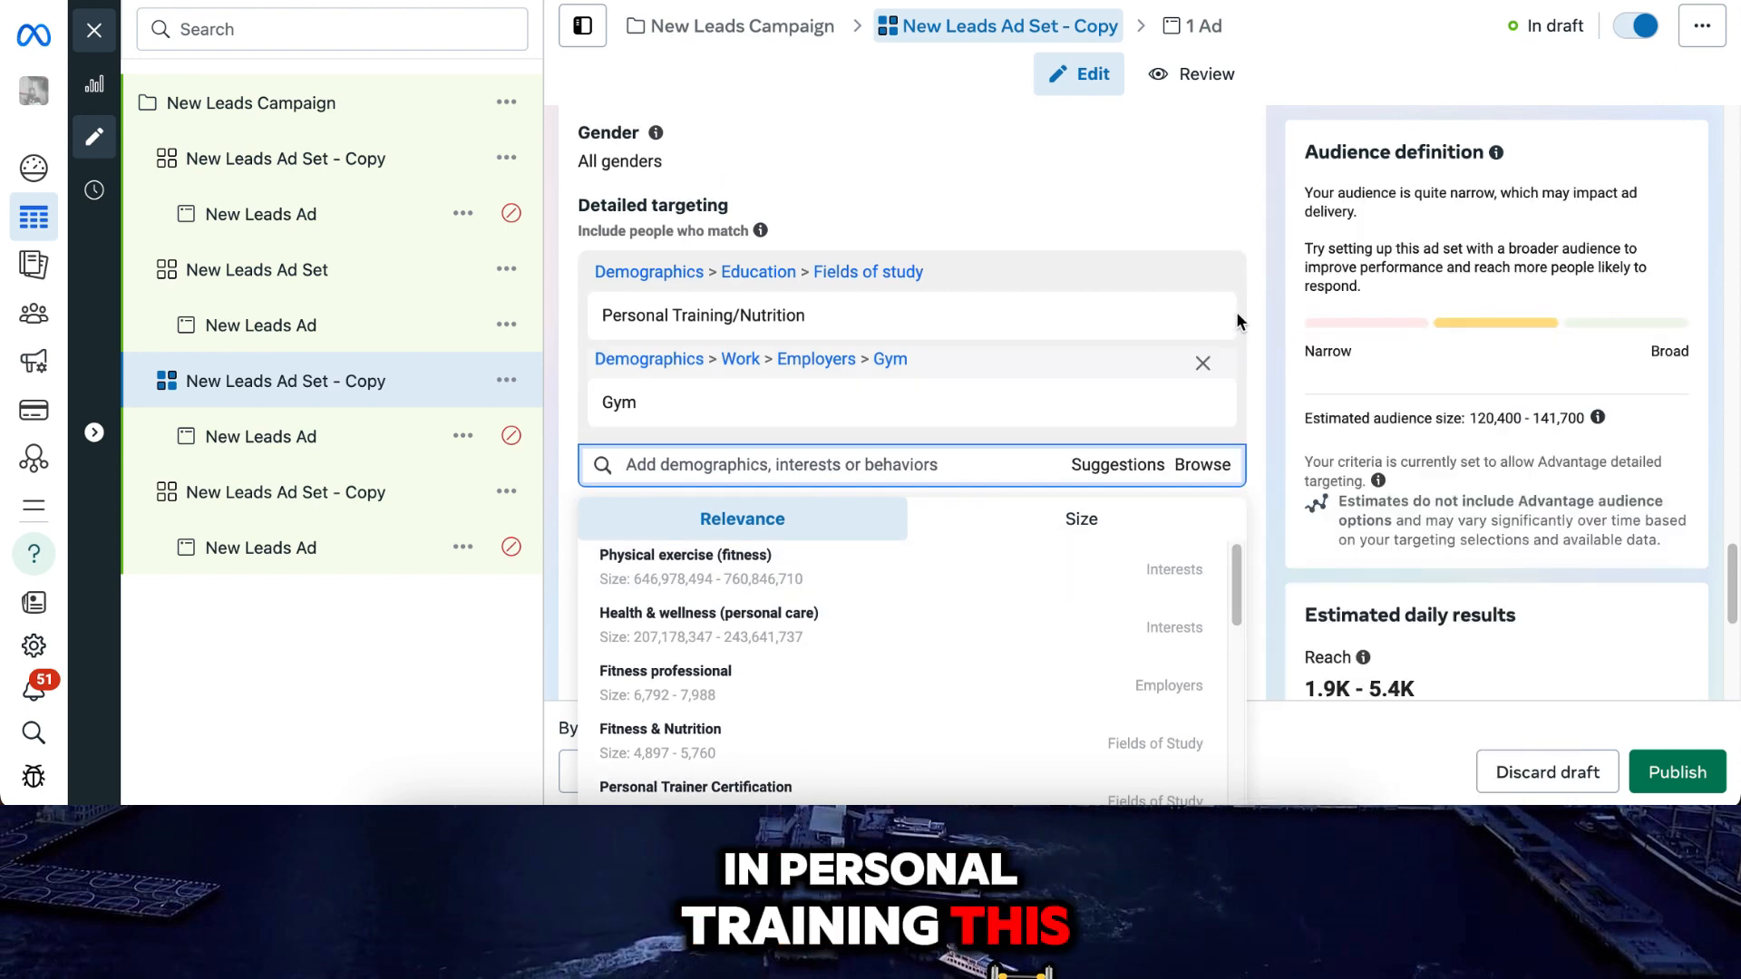
pyautogui.click(1262, 226)
pyautogui.scroll(-1, 1205, 405)
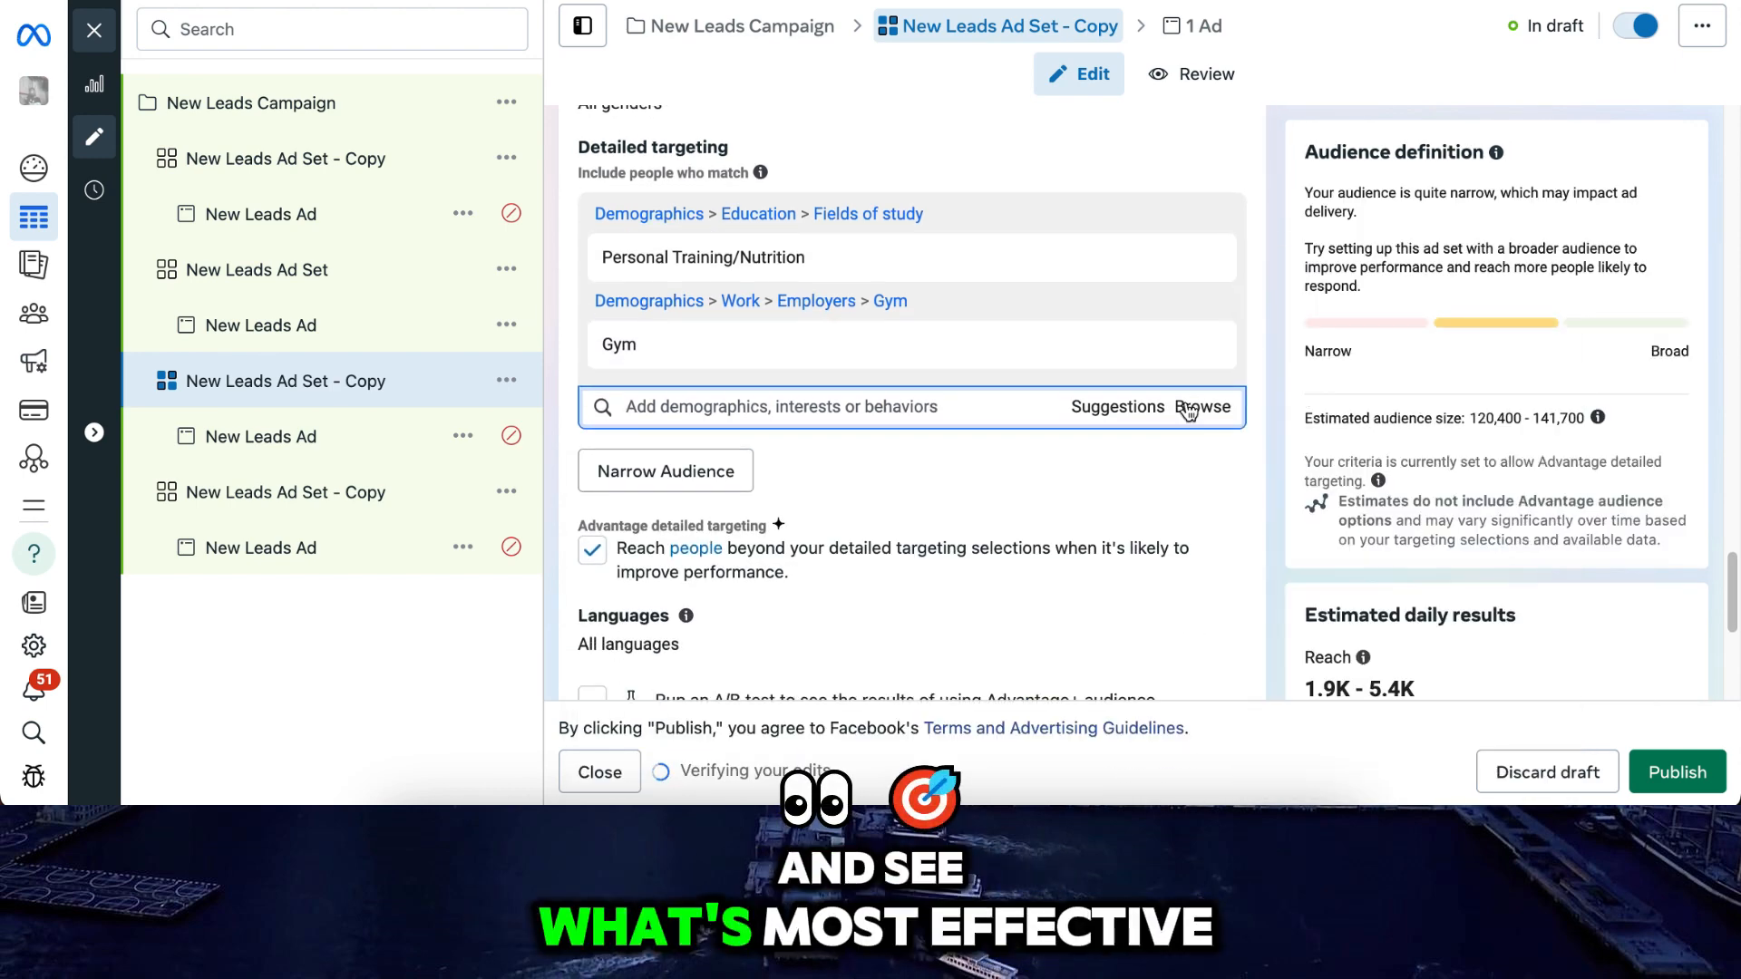
# Include the suggested field of study Fitness & Nutrition in the detailed targeting of the last ad set copy.
pyautogui.click(315, 511)
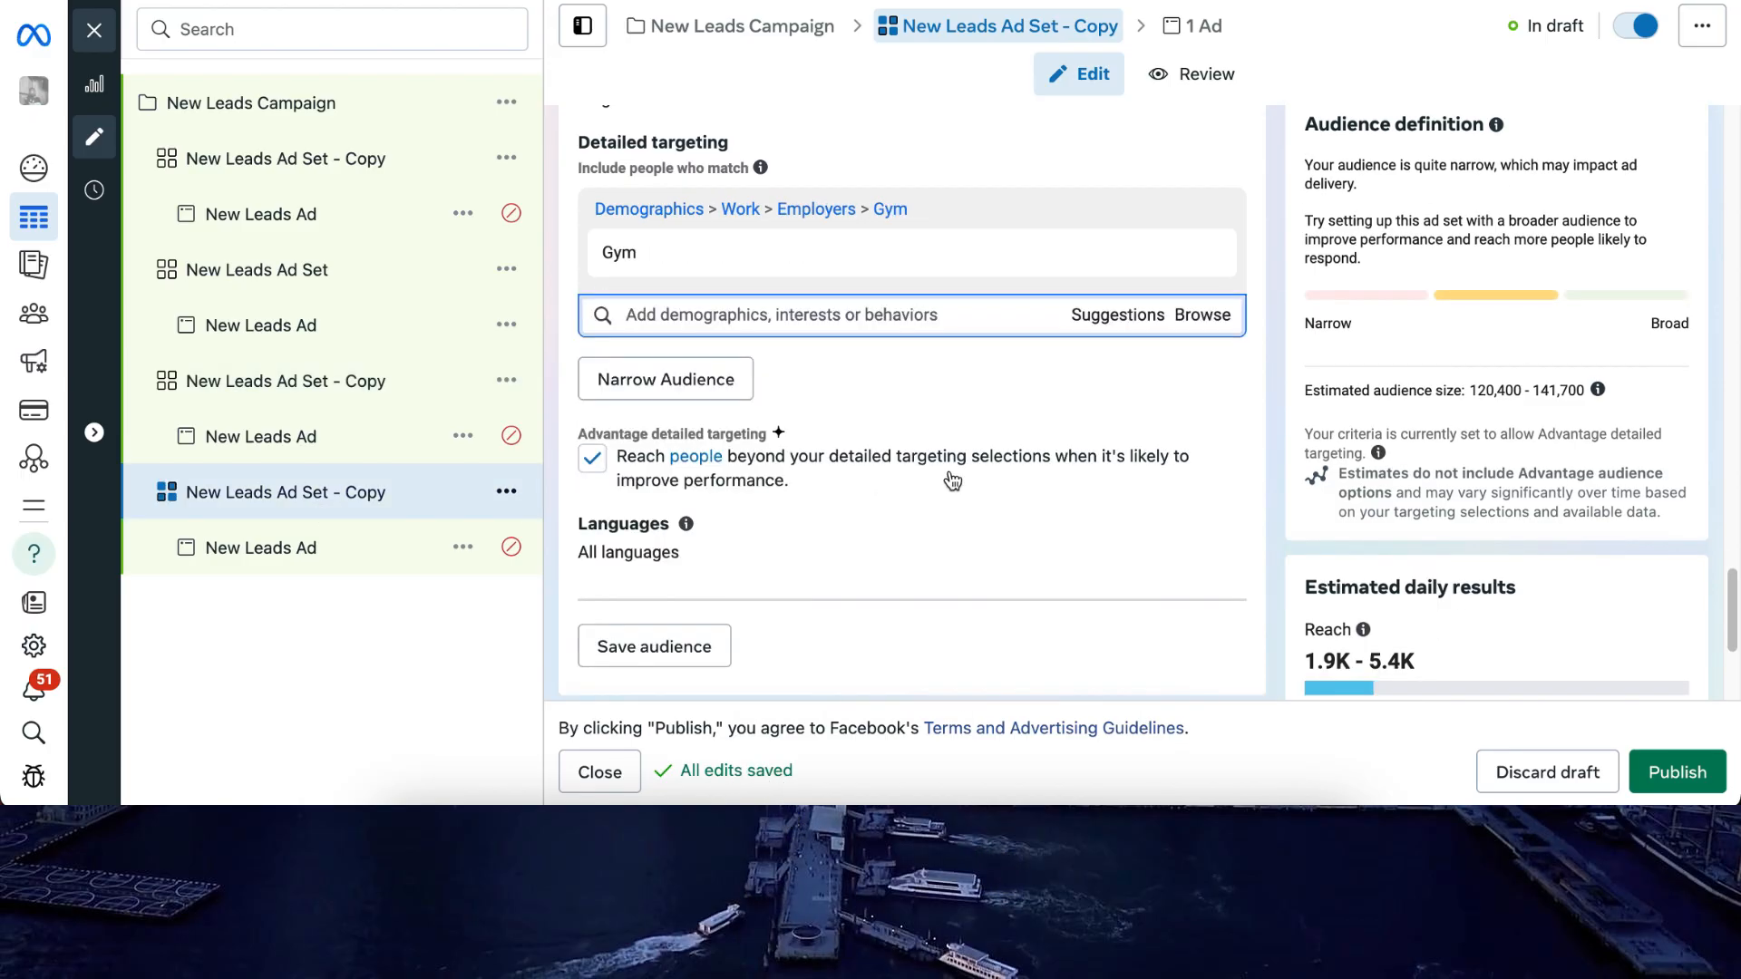
pyautogui.click(1103, 318)
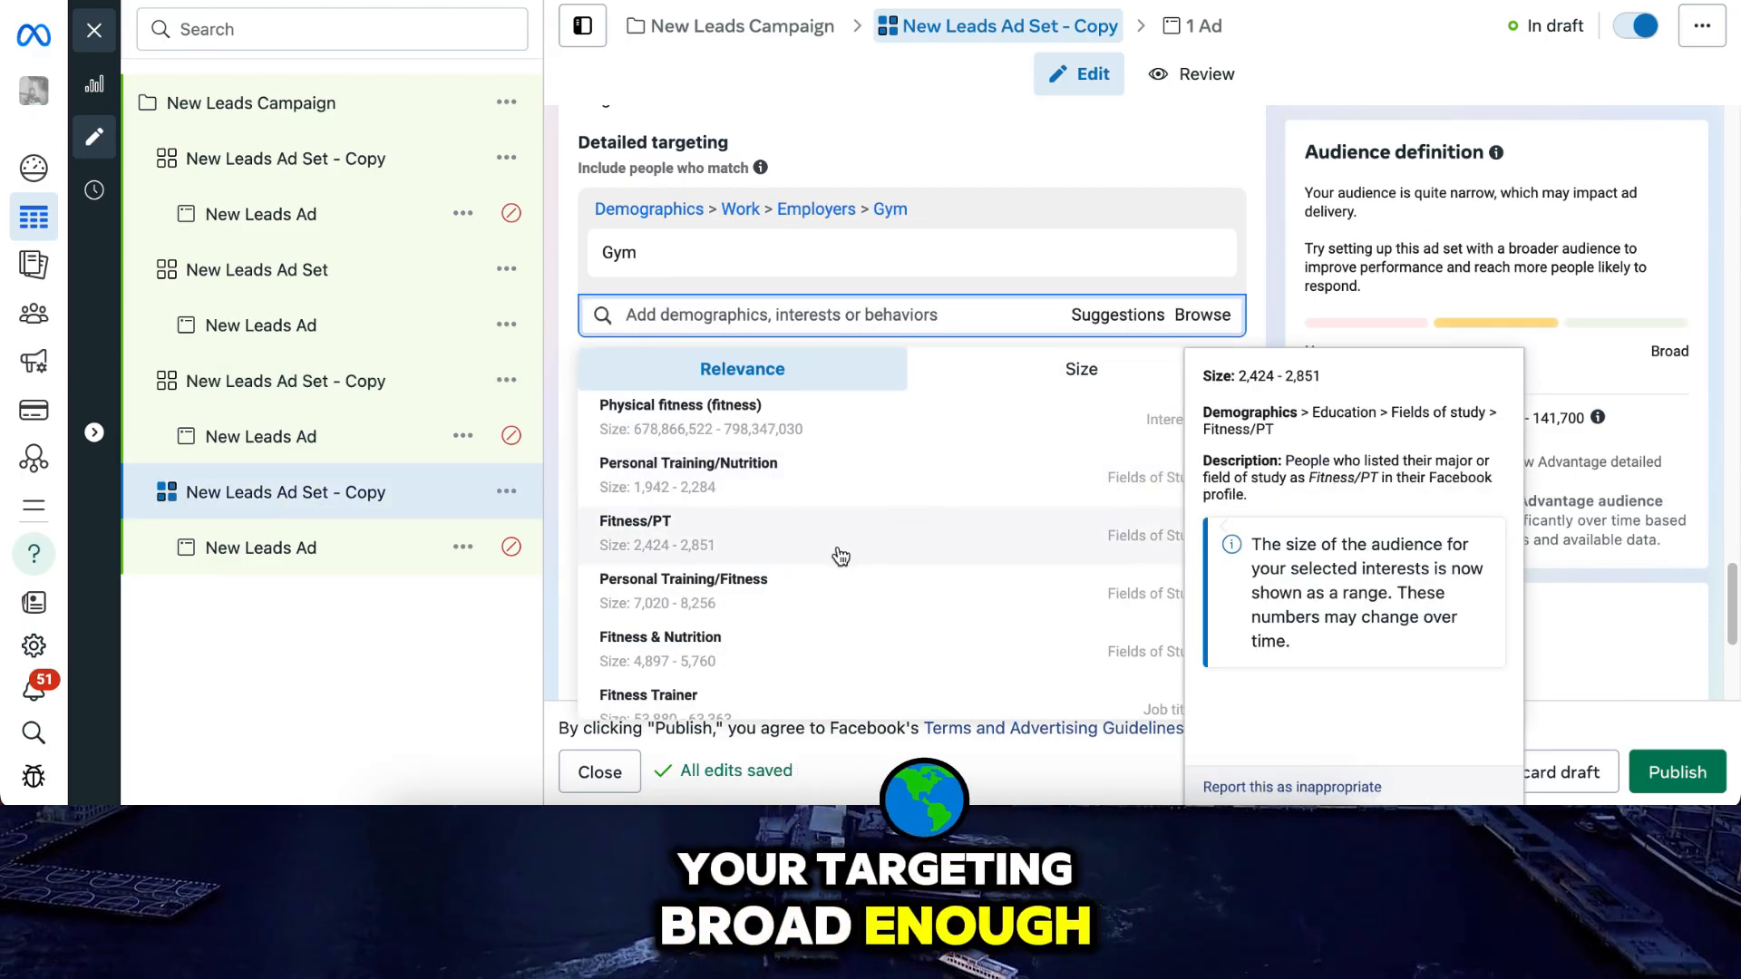
pyautogui.moveTo(824, 588)
pyautogui.click(807, 634)
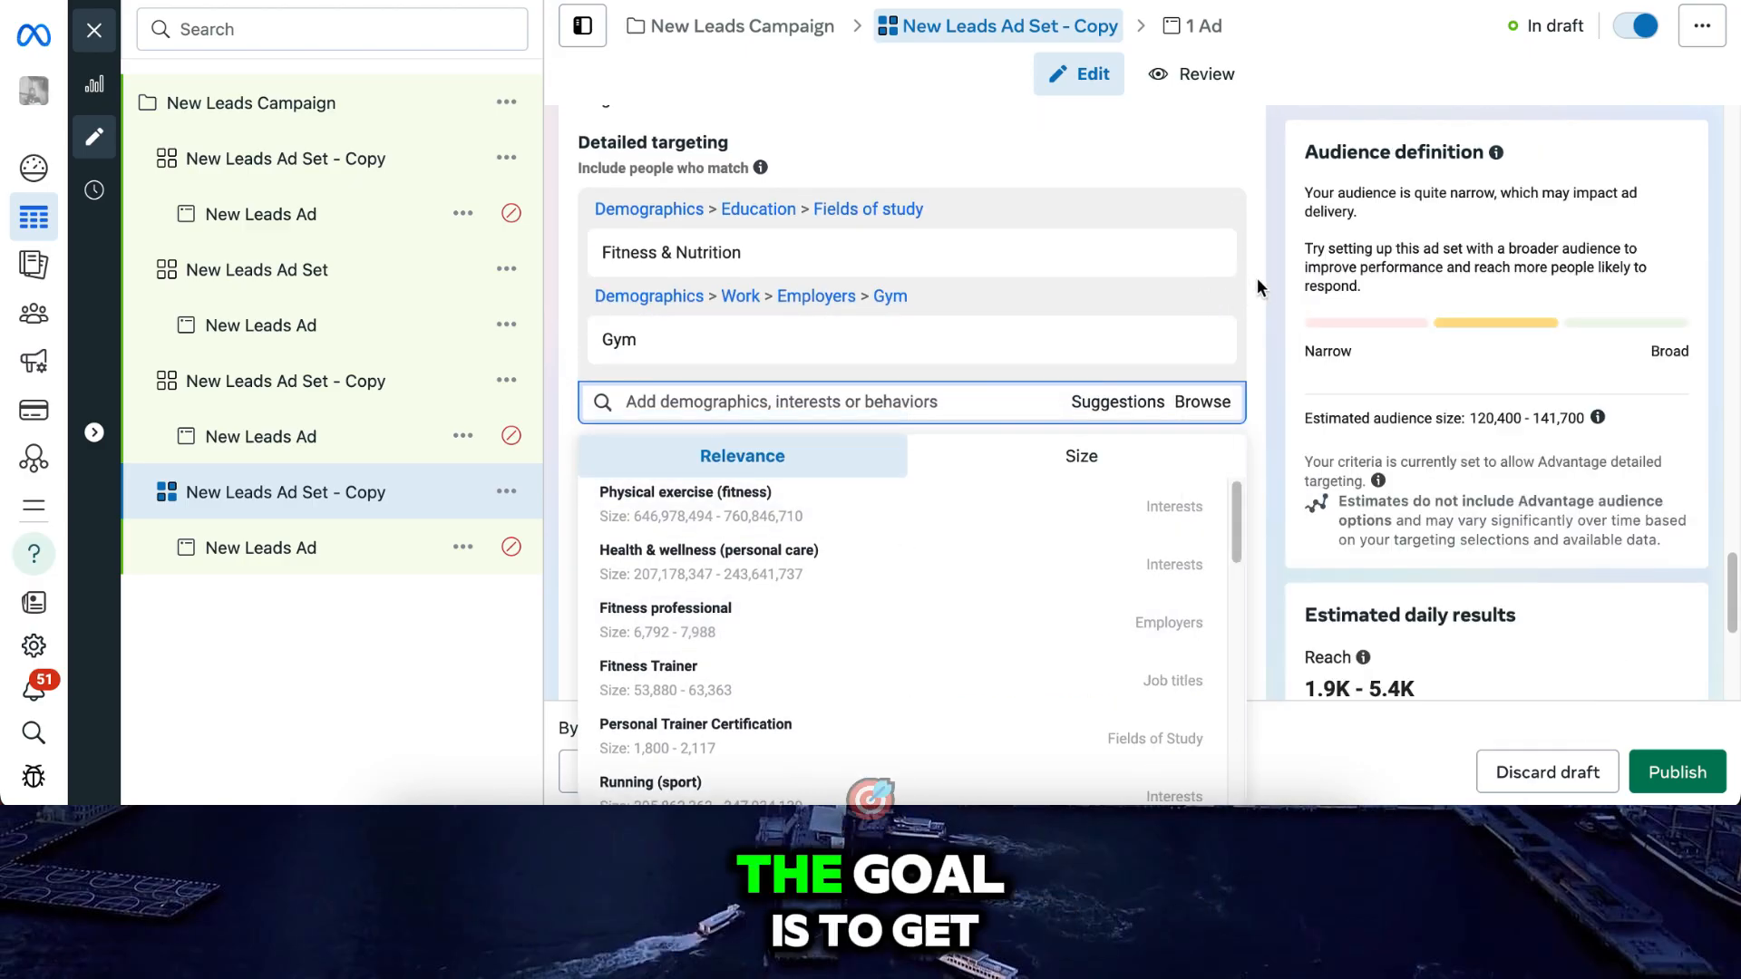
pyautogui.click(1257, 280)
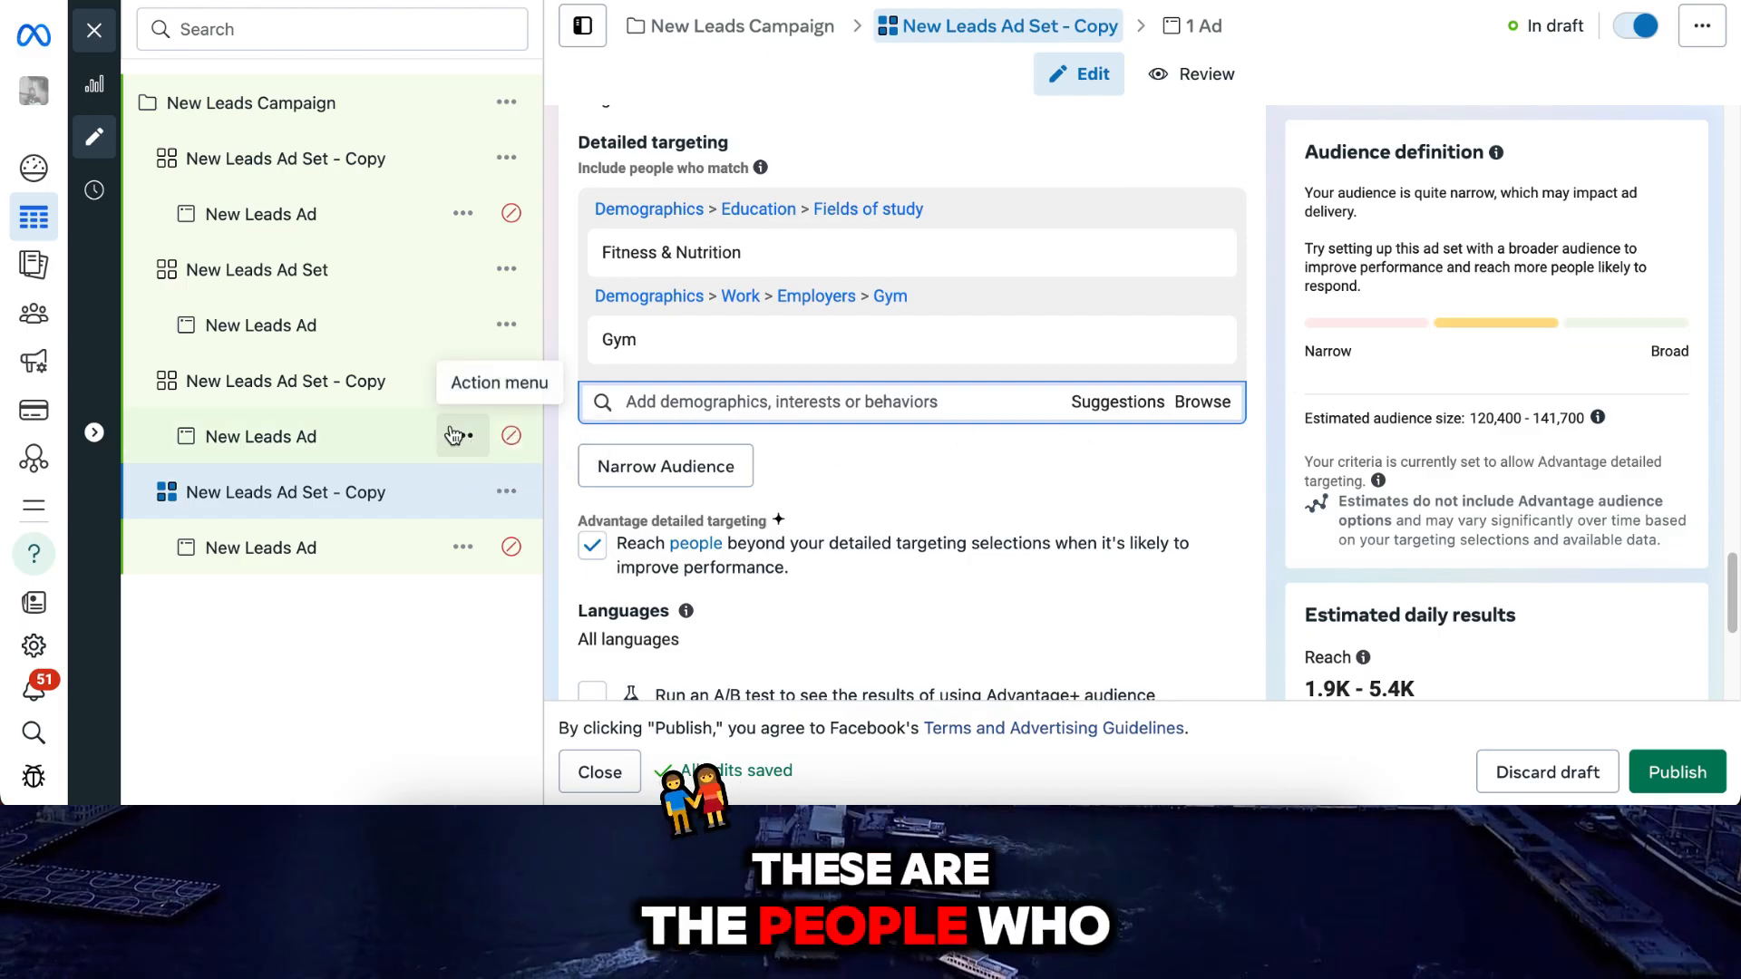
# Rename the last ad set copy as Fitness & Nutrition and the copy above it as Personal Training/Nutrition.
pyautogui.click(363, 391)
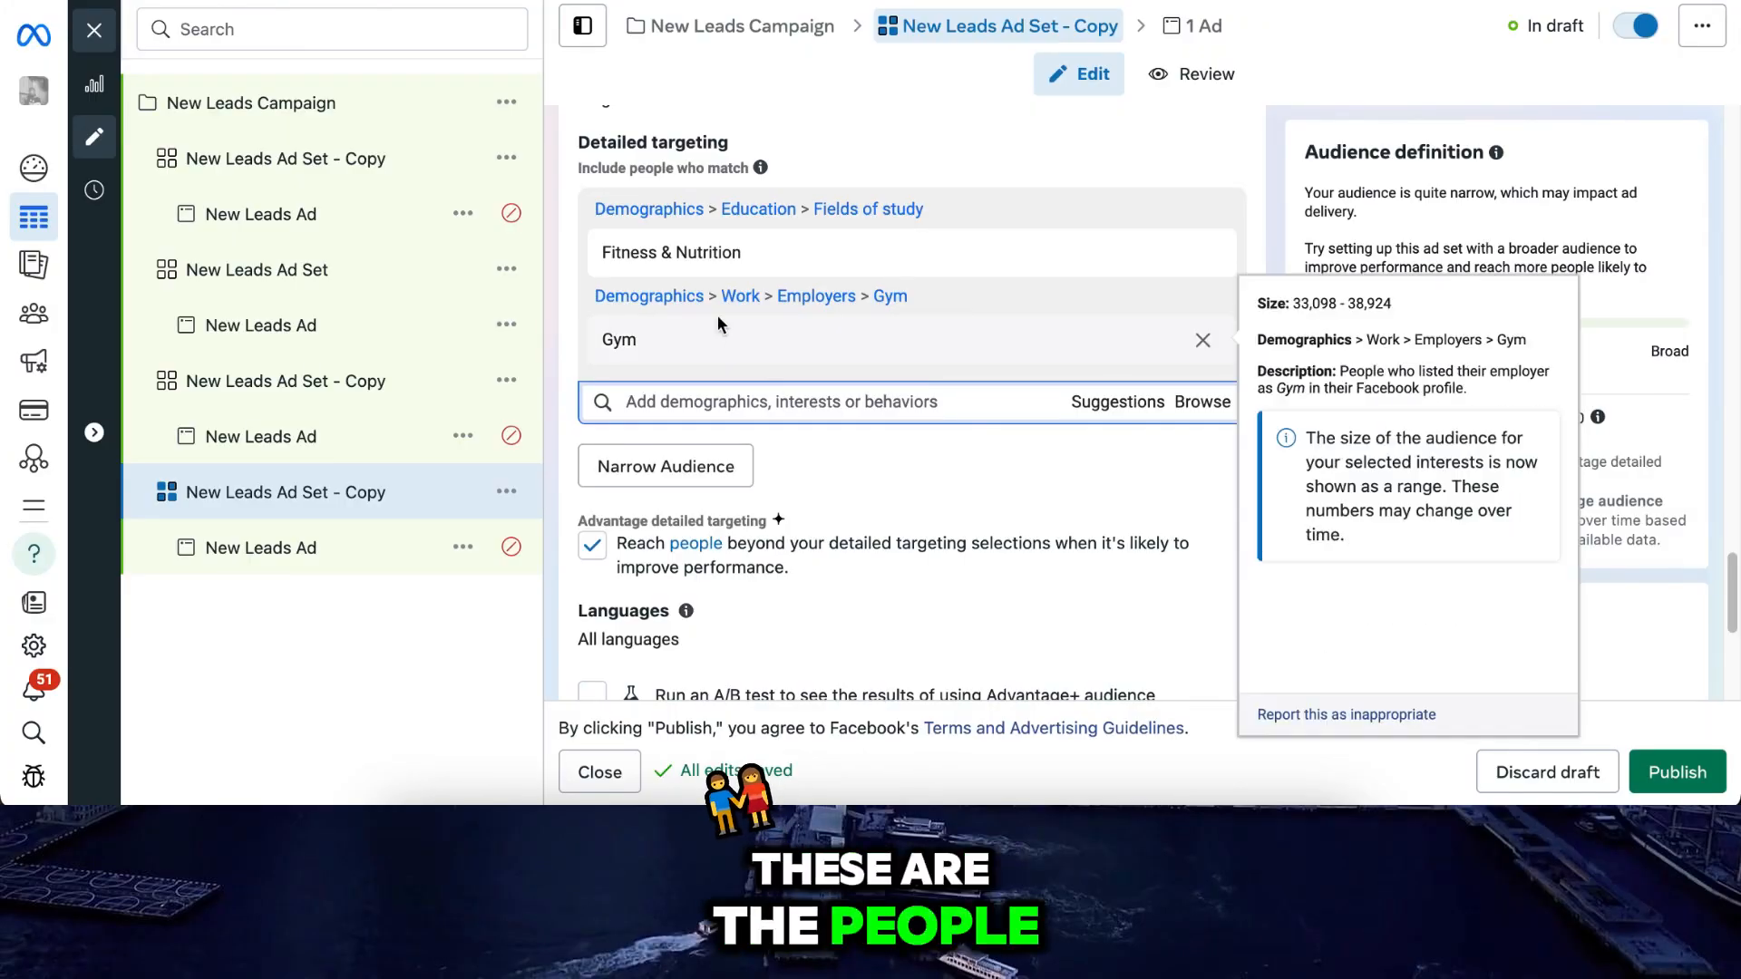
pyautogui.click(505, 492)
pyautogui.click(348, 510)
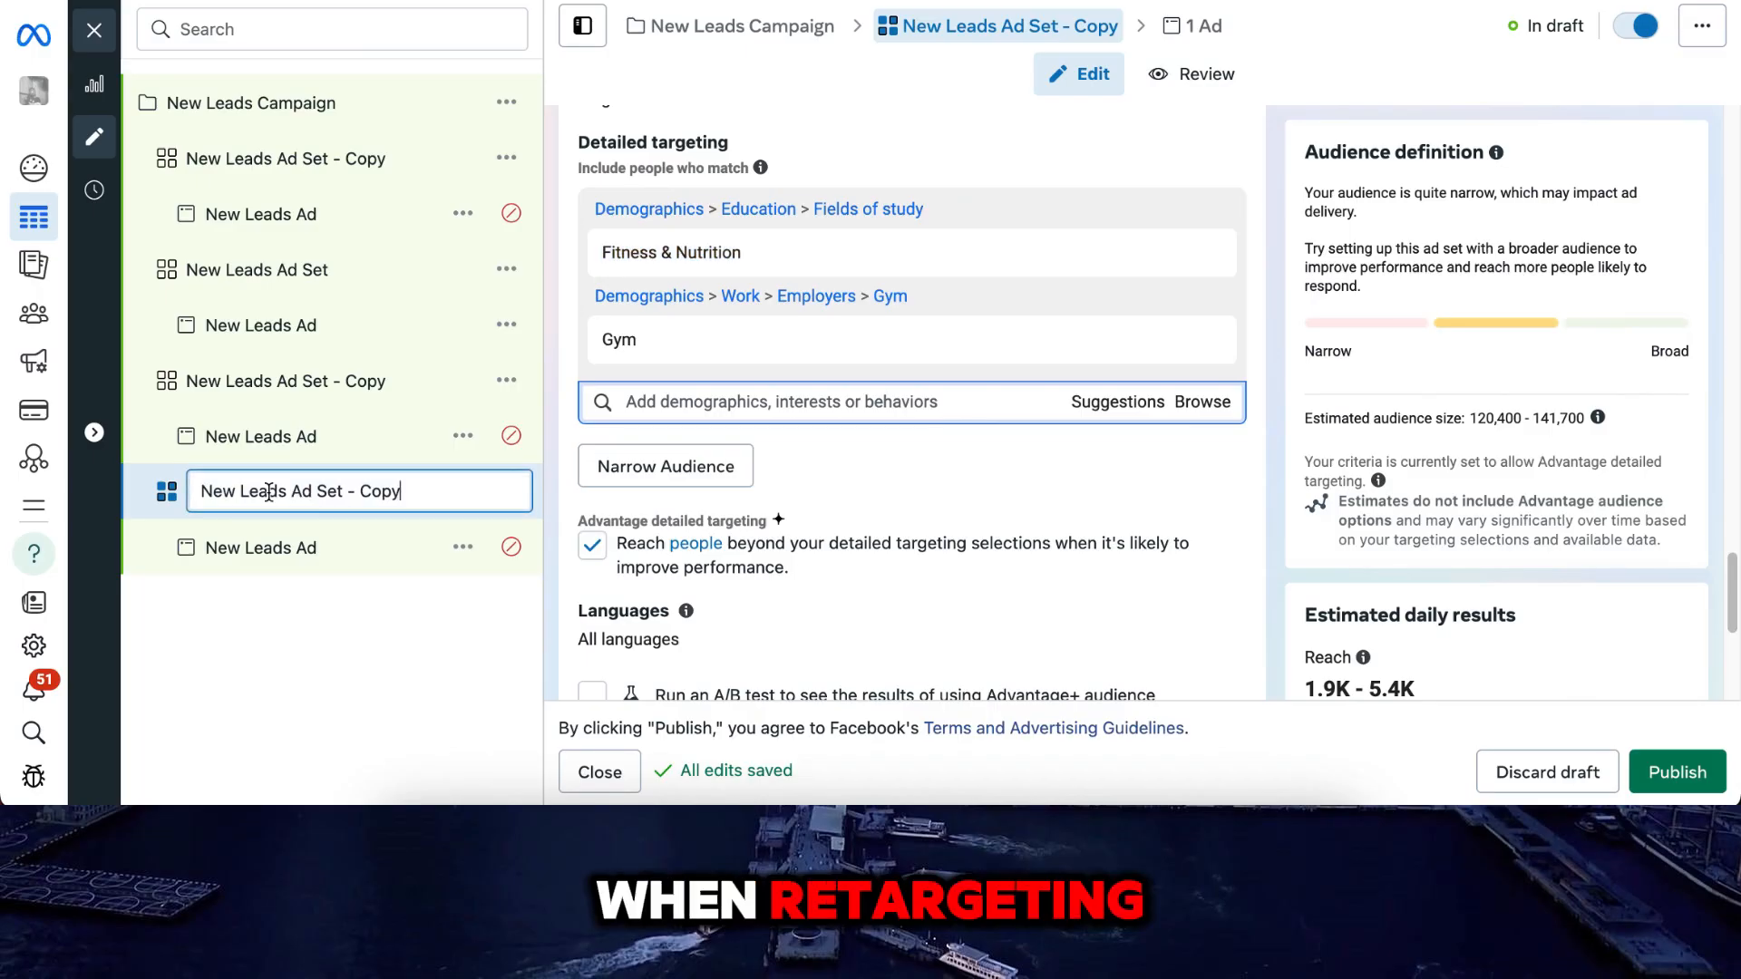
pyautogui.hotkey('ctrl', 'a')
pyautogui.hotkey('ctrl', 'v')
pyautogui.press('Return')
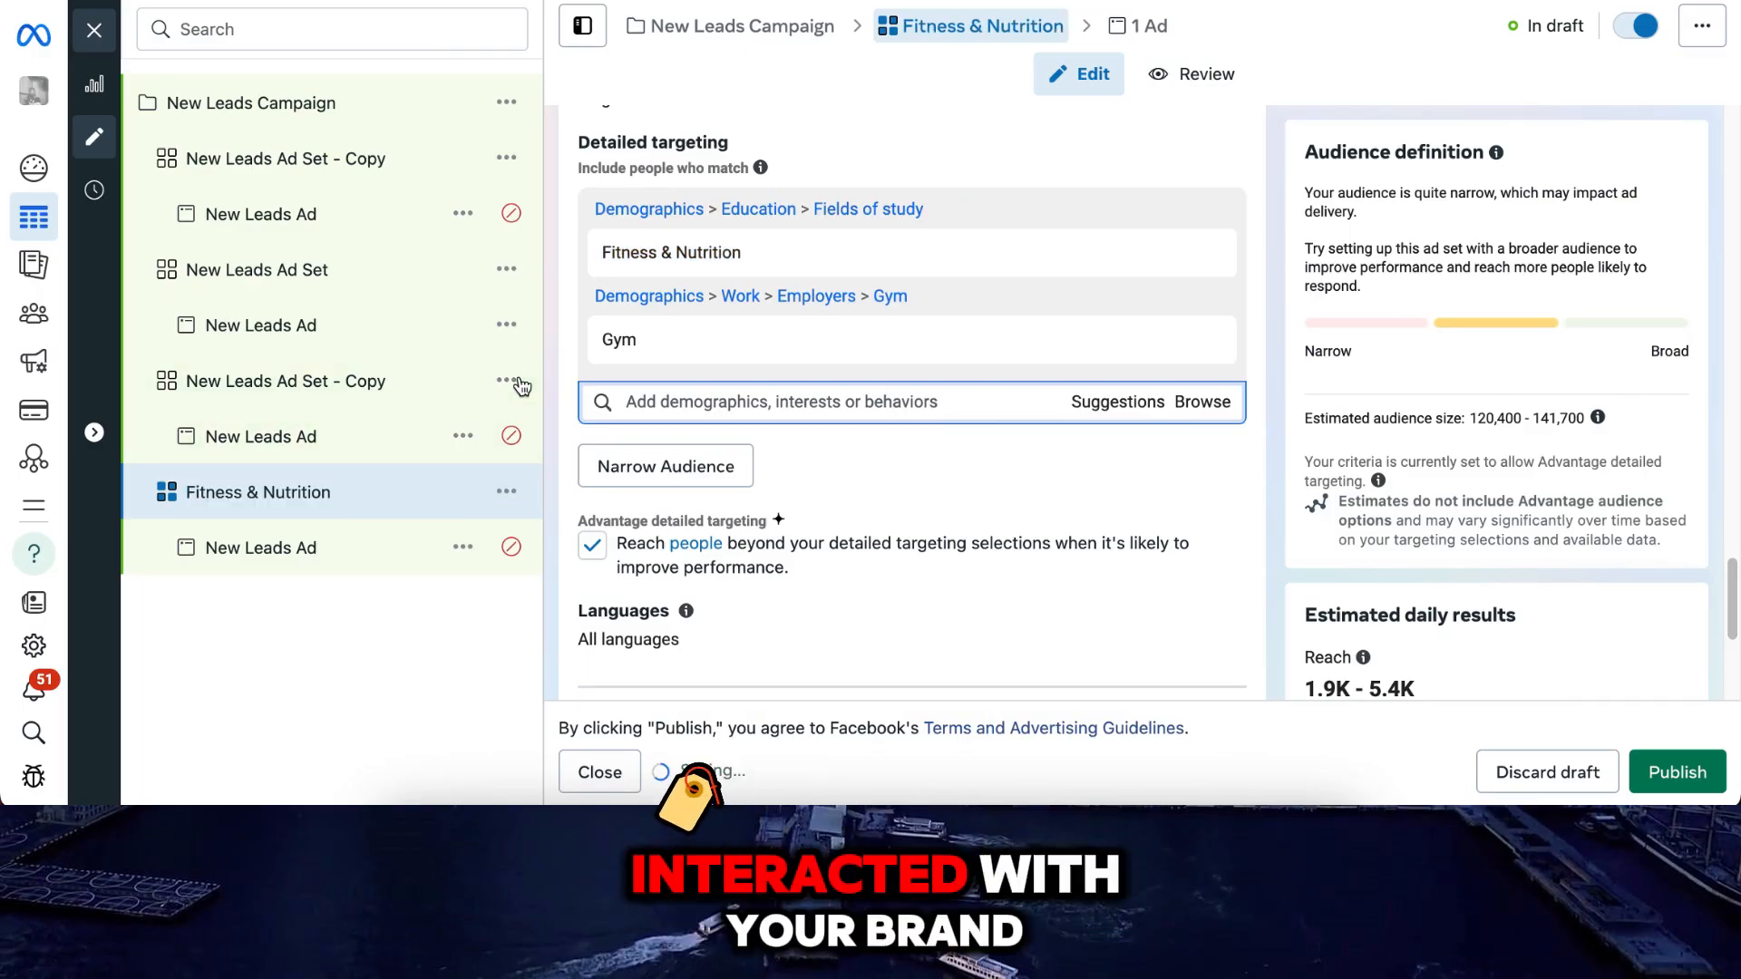
pyautogui.click(389, 380)
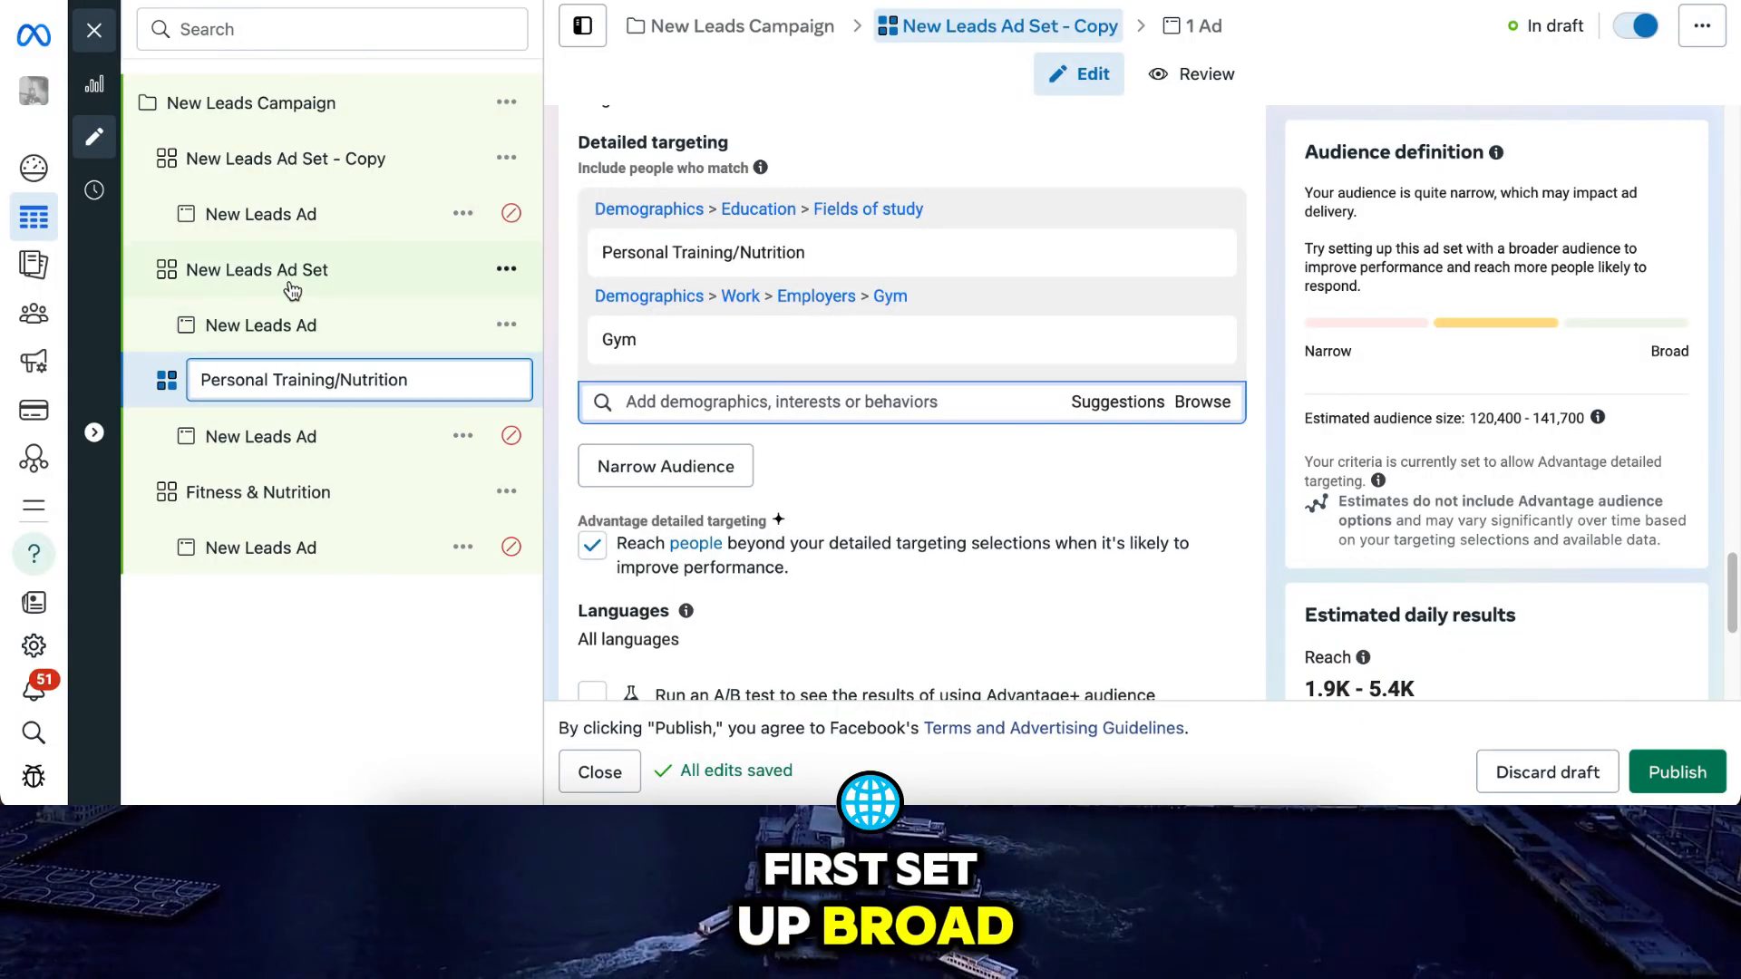
pyautogui.press('Return')
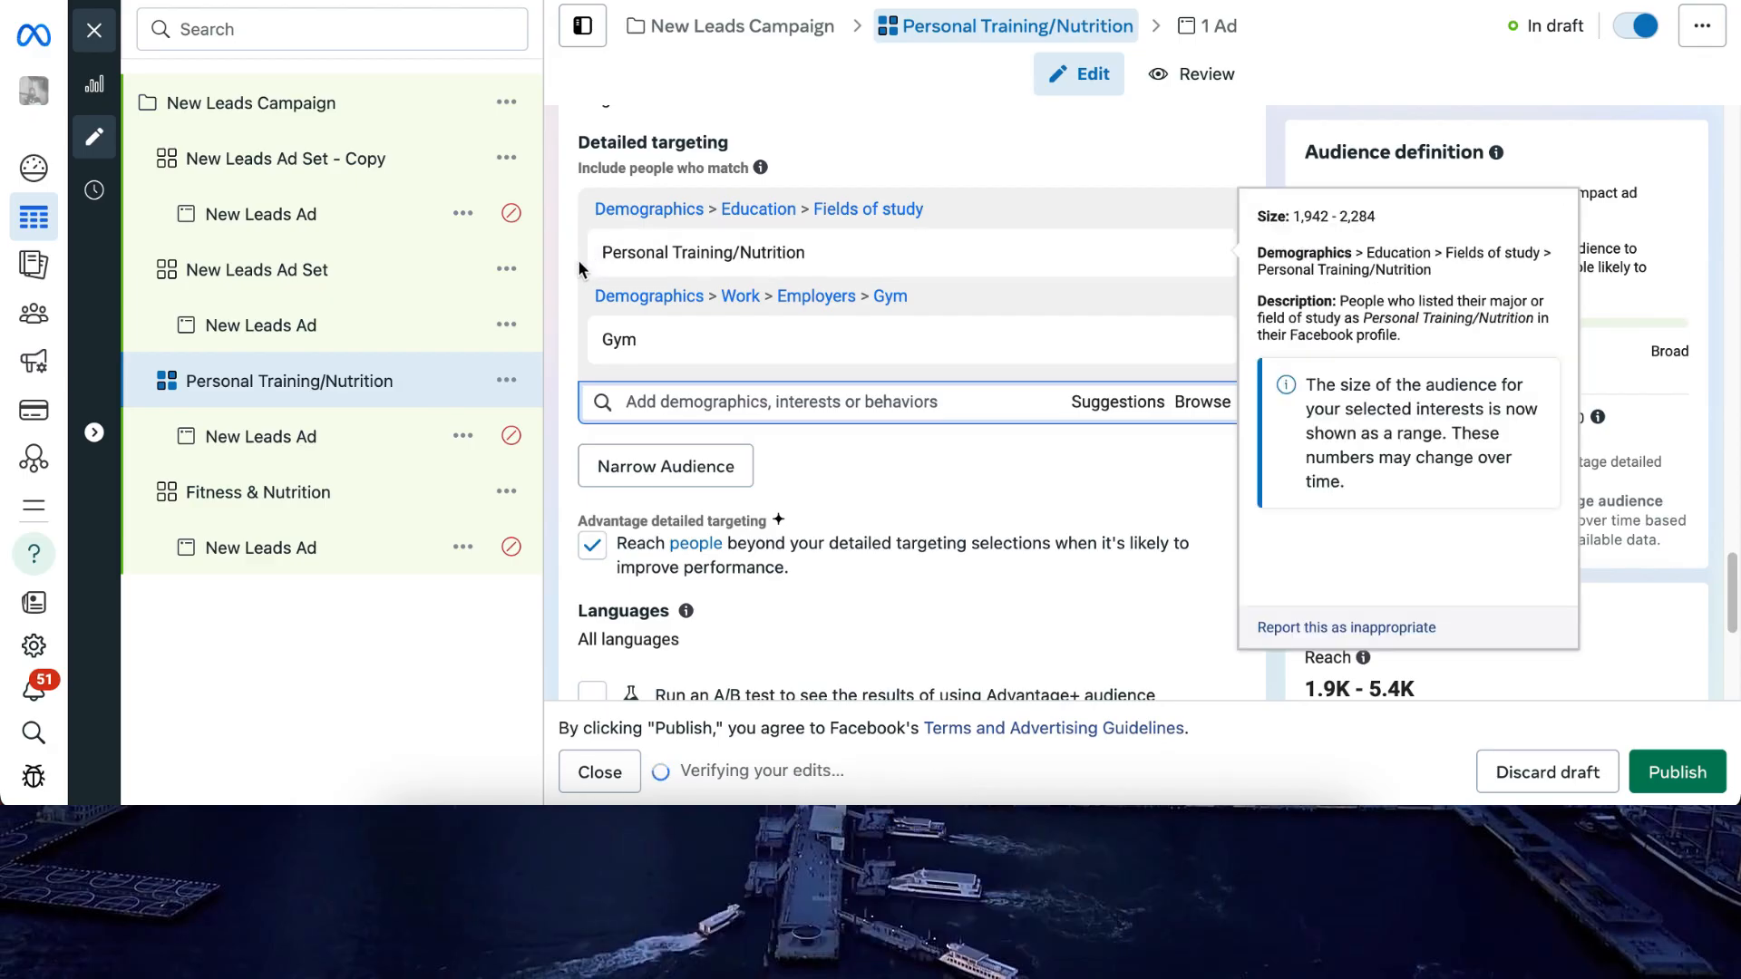
# Rename the original New Leads Ad Set after its targeted interest, Physical fitness (fitness).
pyautogui.click(391, 272)
pyautogui.moveTo(573, 257); pyautogui.dragTo(874, 269)
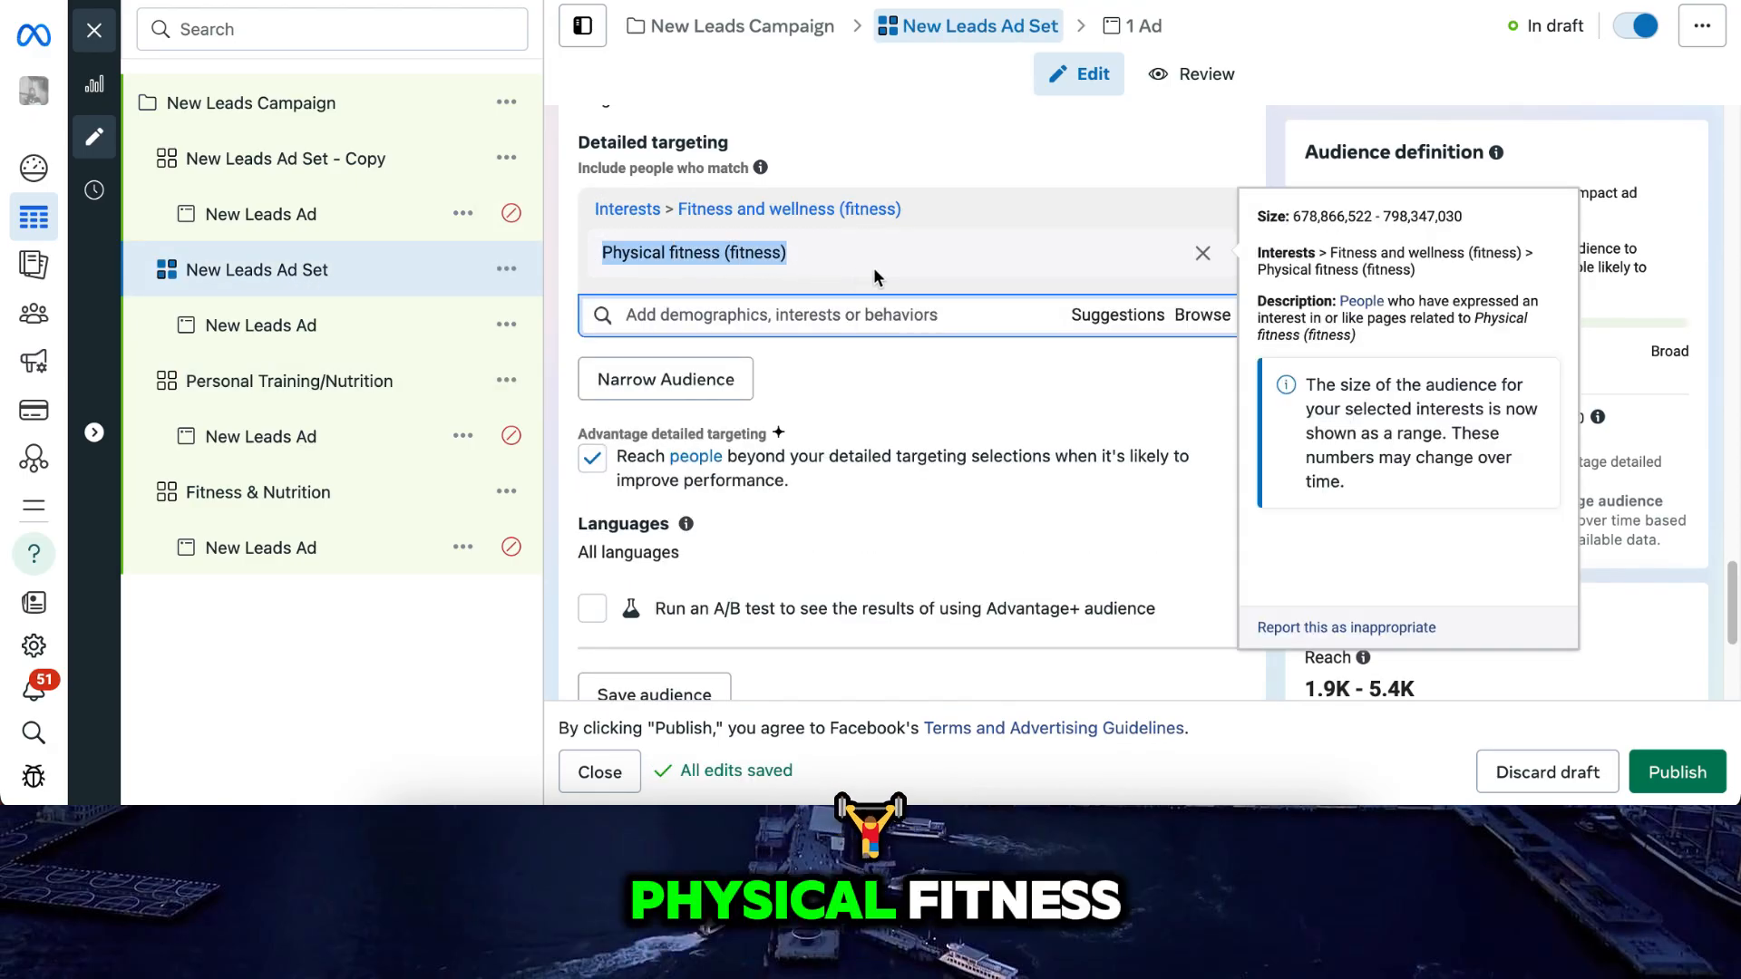
pyautogui.doubleClick(262, 266)
pyautogui.tripleClick(256, 263)
pyautogui.hotkey('ctrl', 'v')
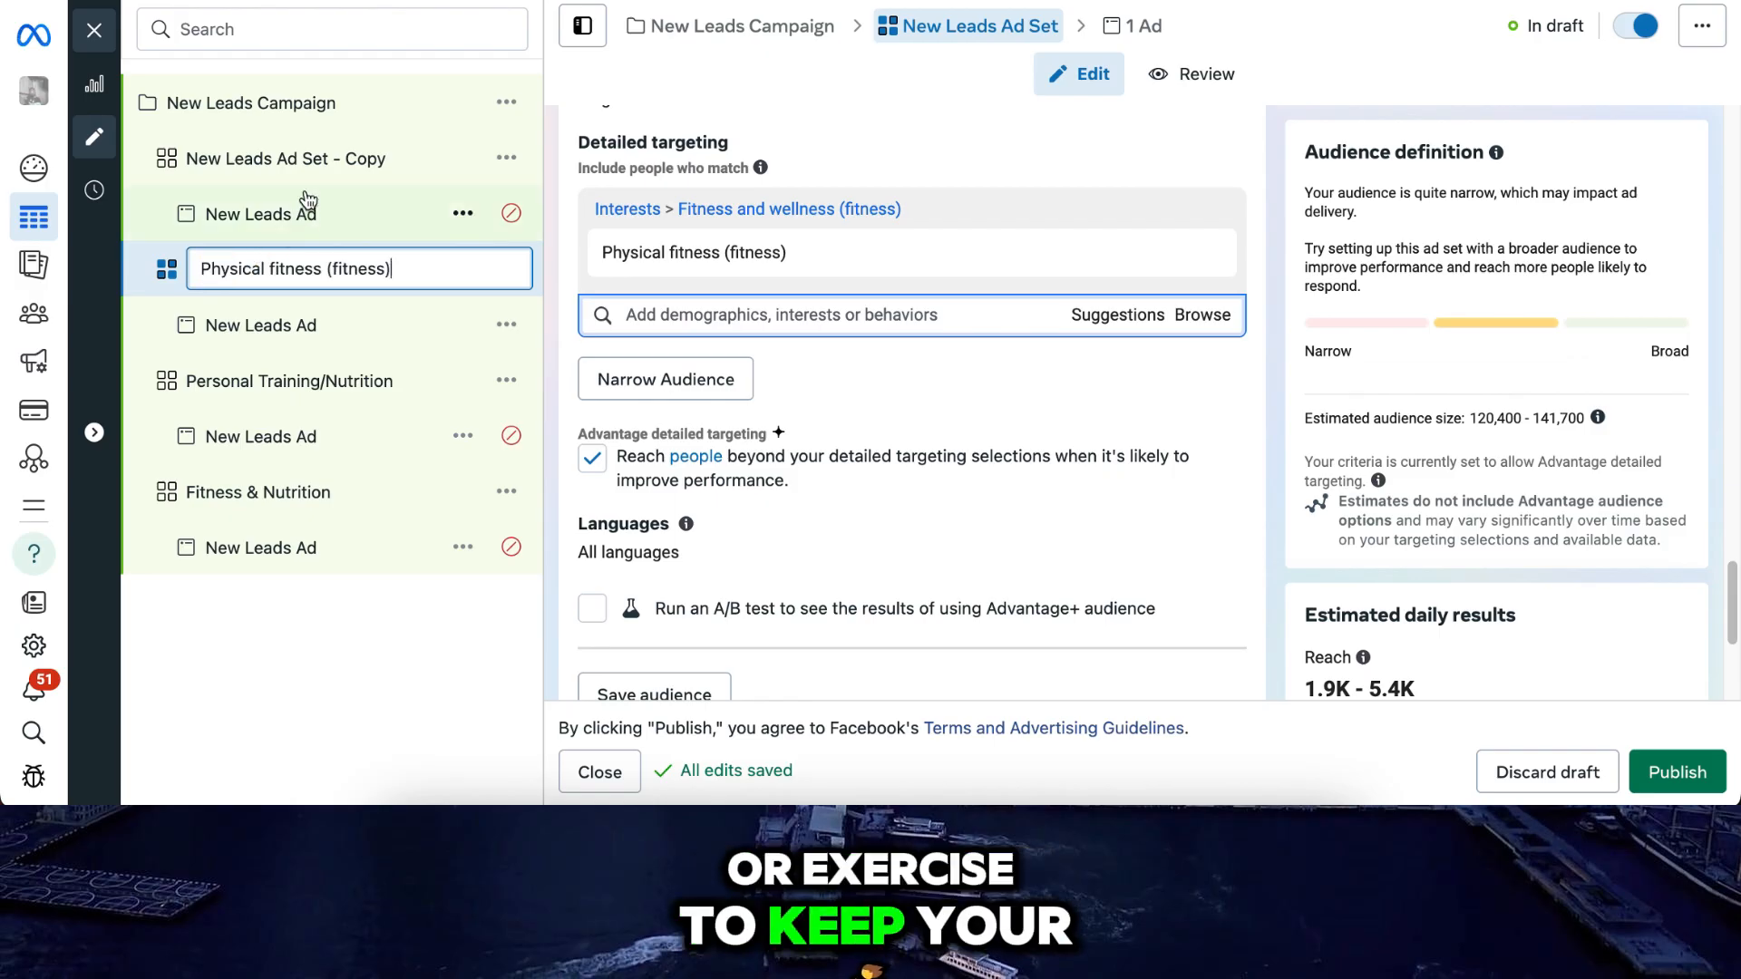
pyautogui.press('Return')
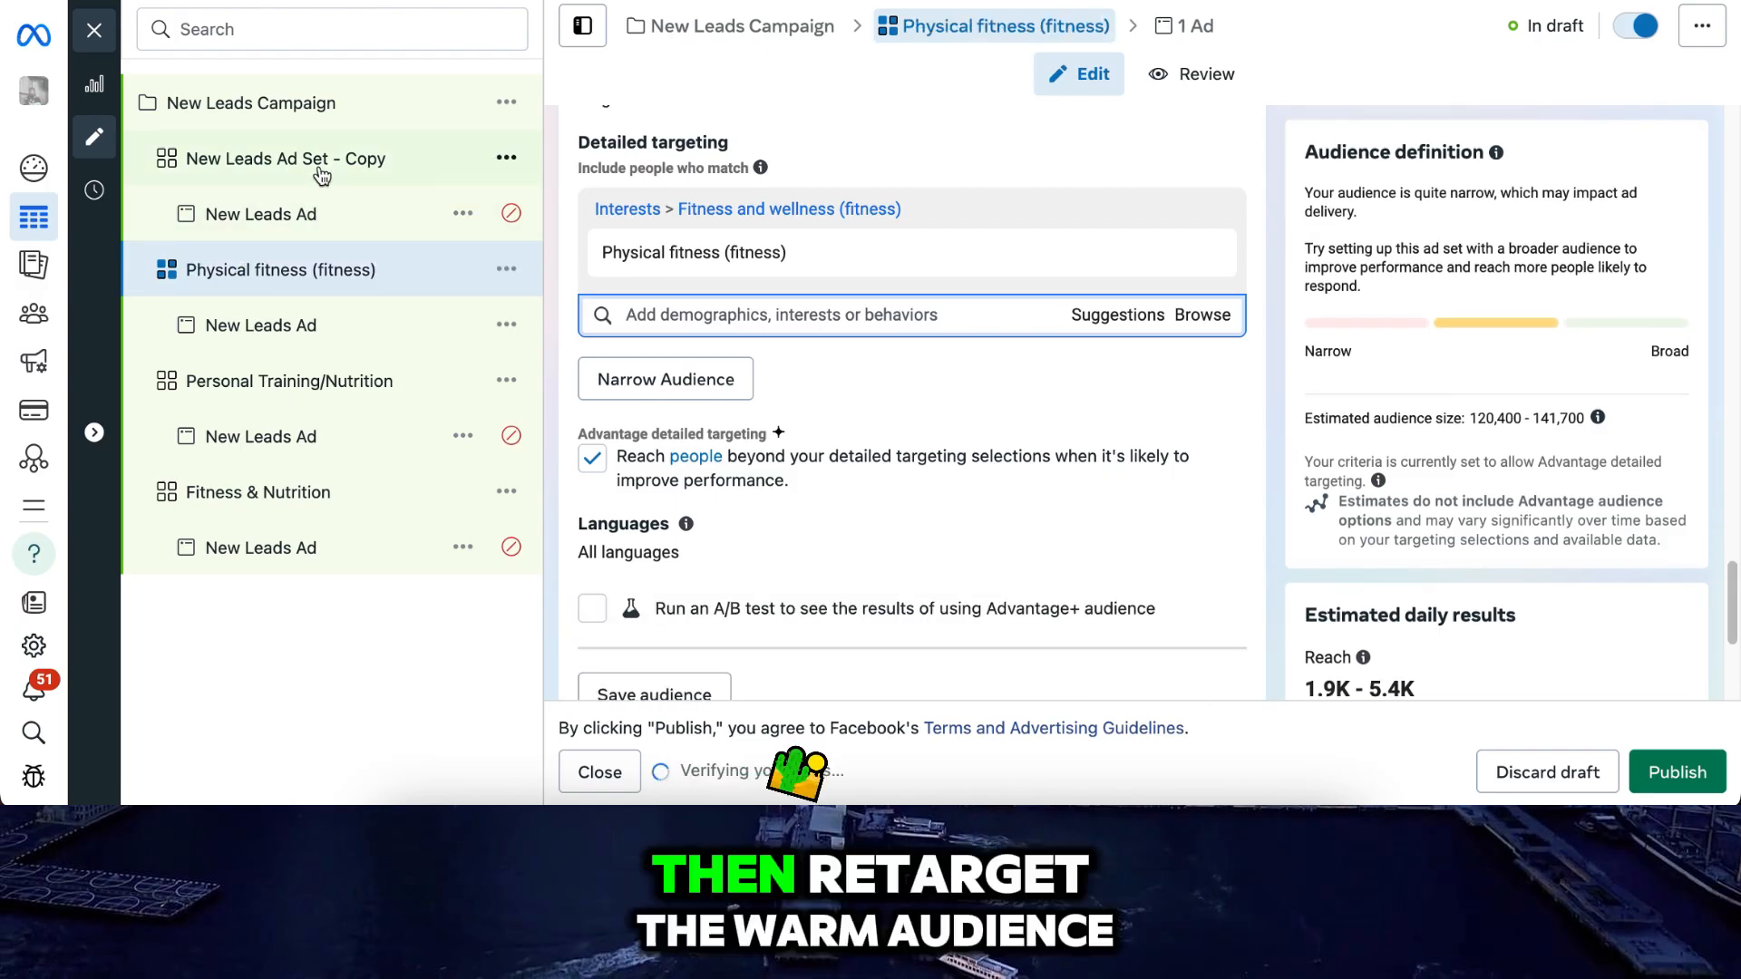
# Rename the remaining New Leads Ad Set - Copy after its employer targeting, Gym.
pyautogui.click(323, 163)
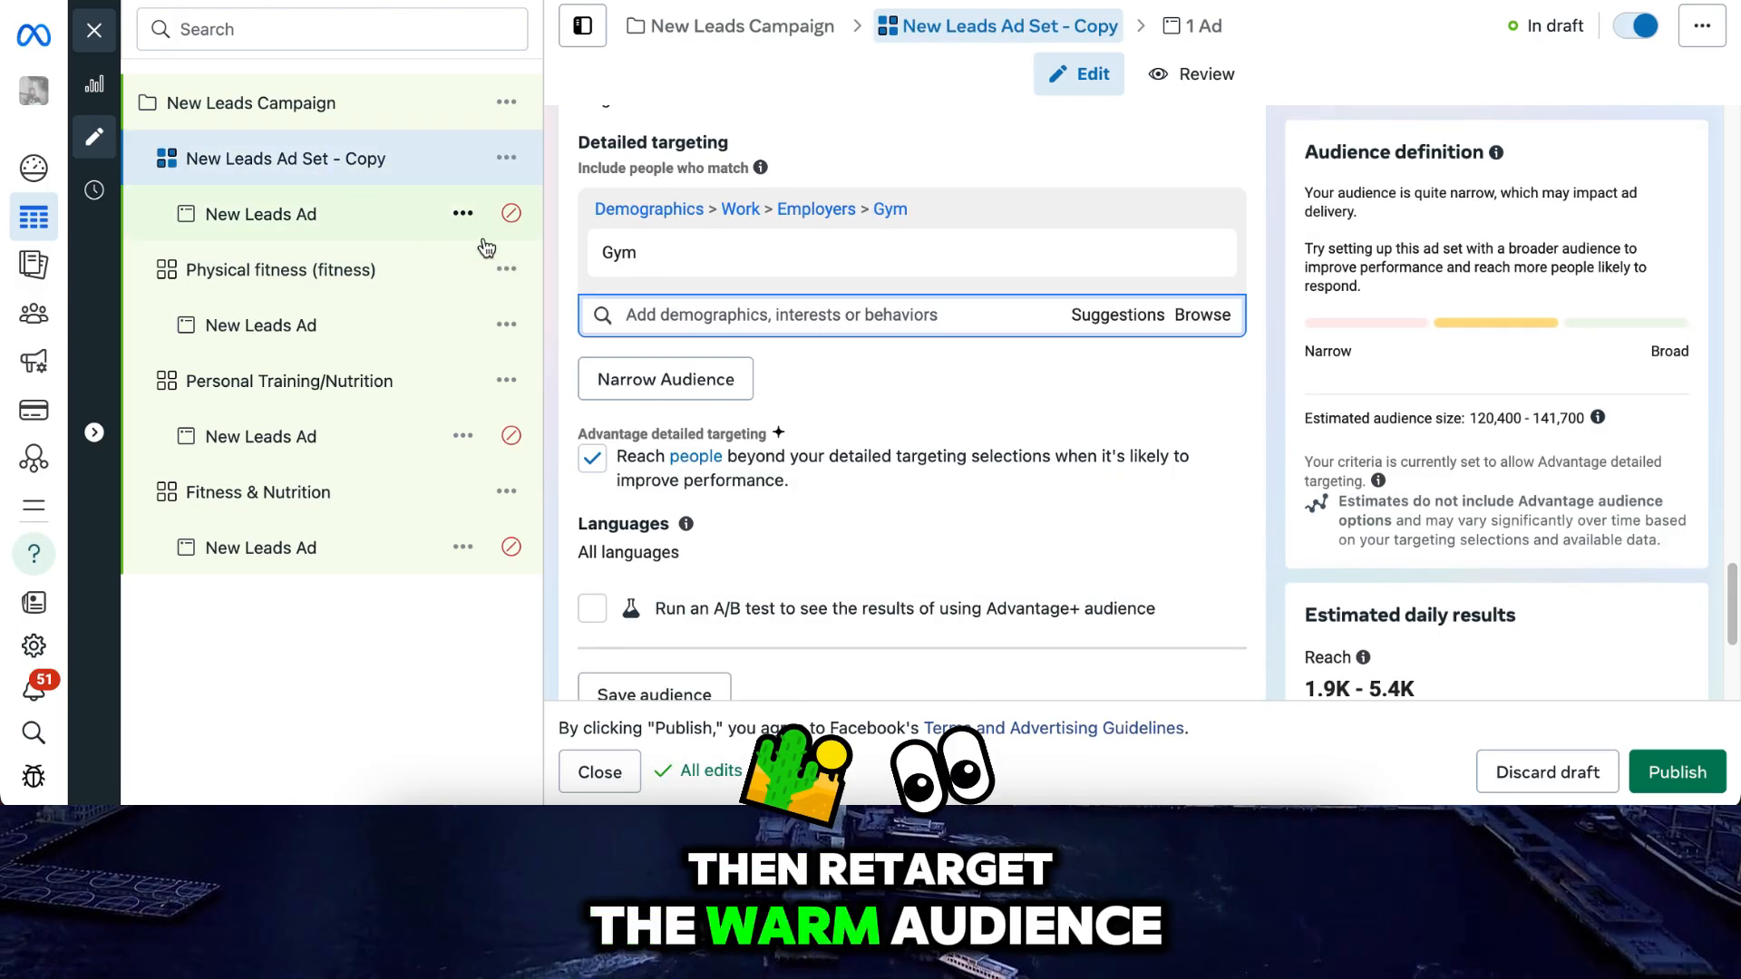
pyautogui.moveTo(571, 257); pyautogui.dragTo(706, 259)
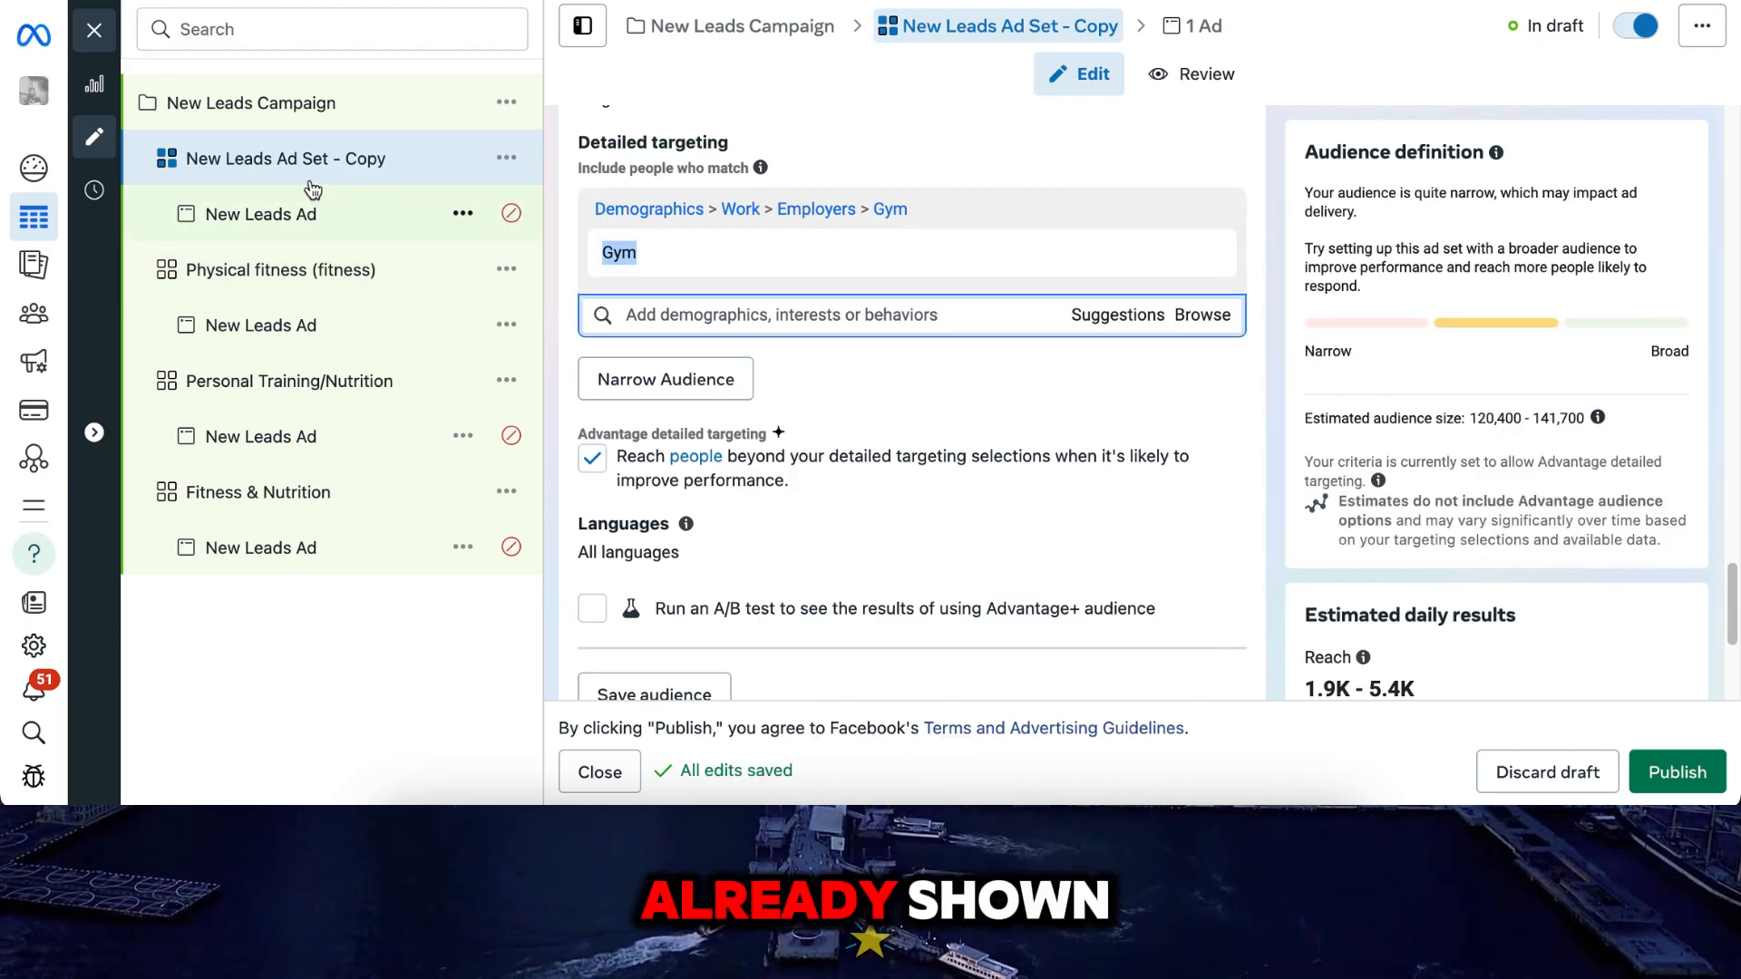
pyautogui.doubleClick(270, 161)
pyautogui.hotkey('ctrl', 'v')
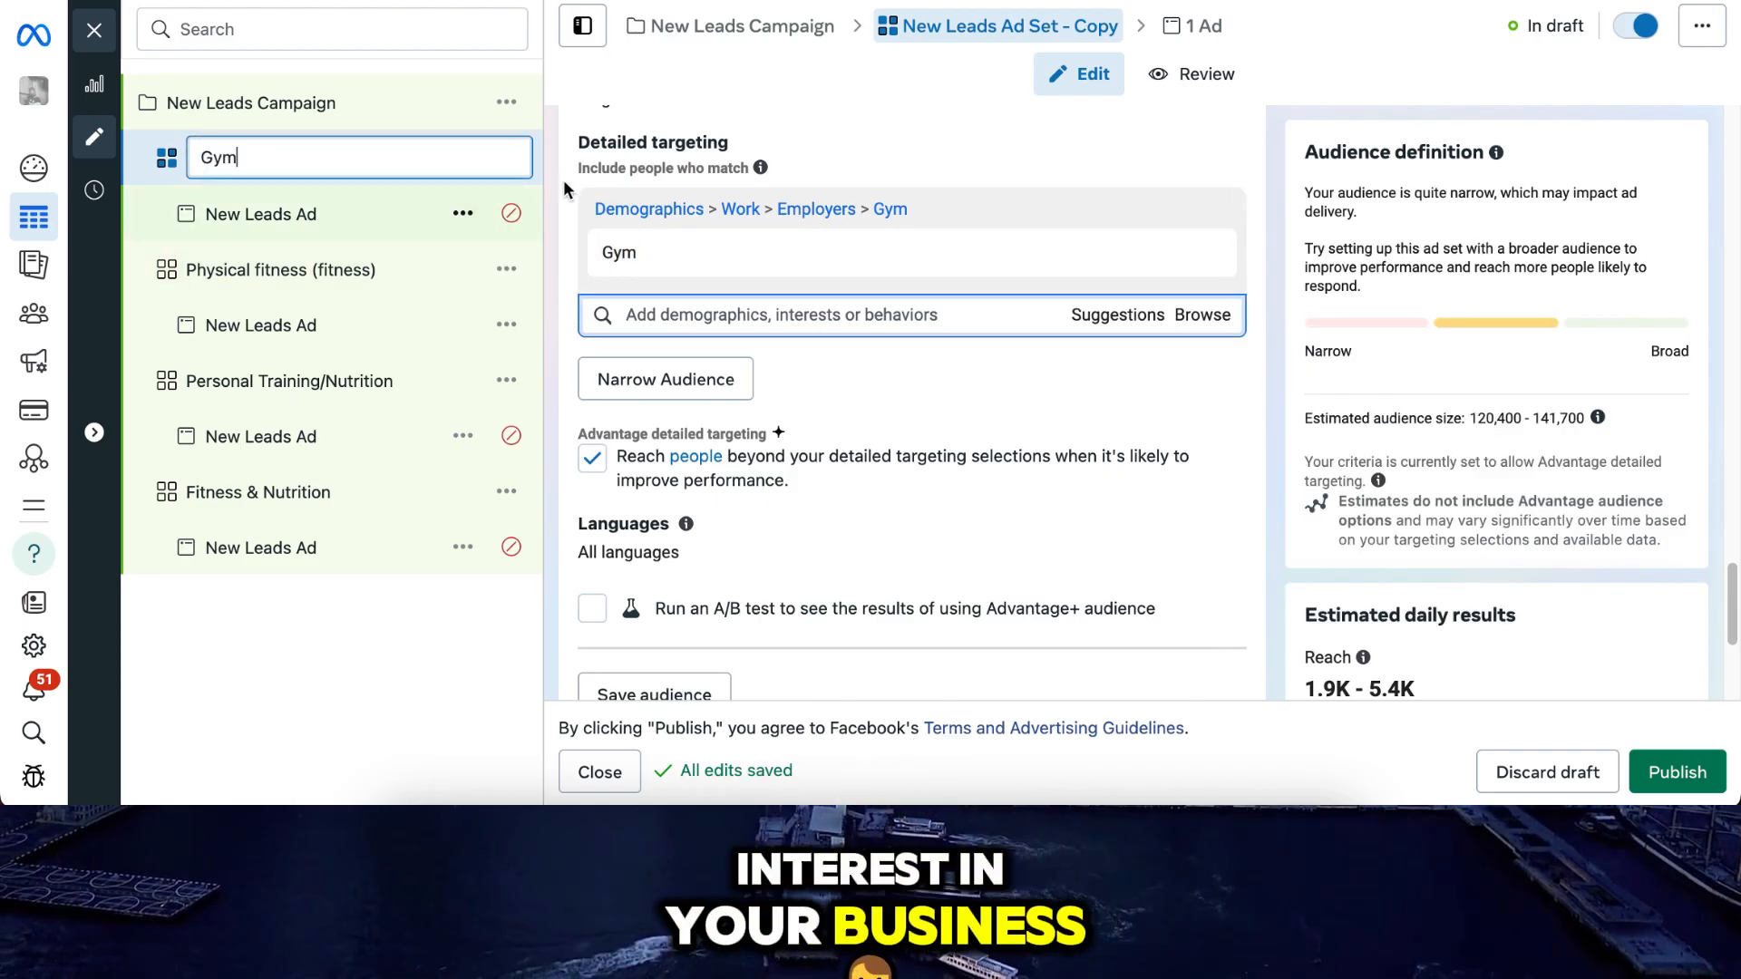
pyautogui.click(569, 223)
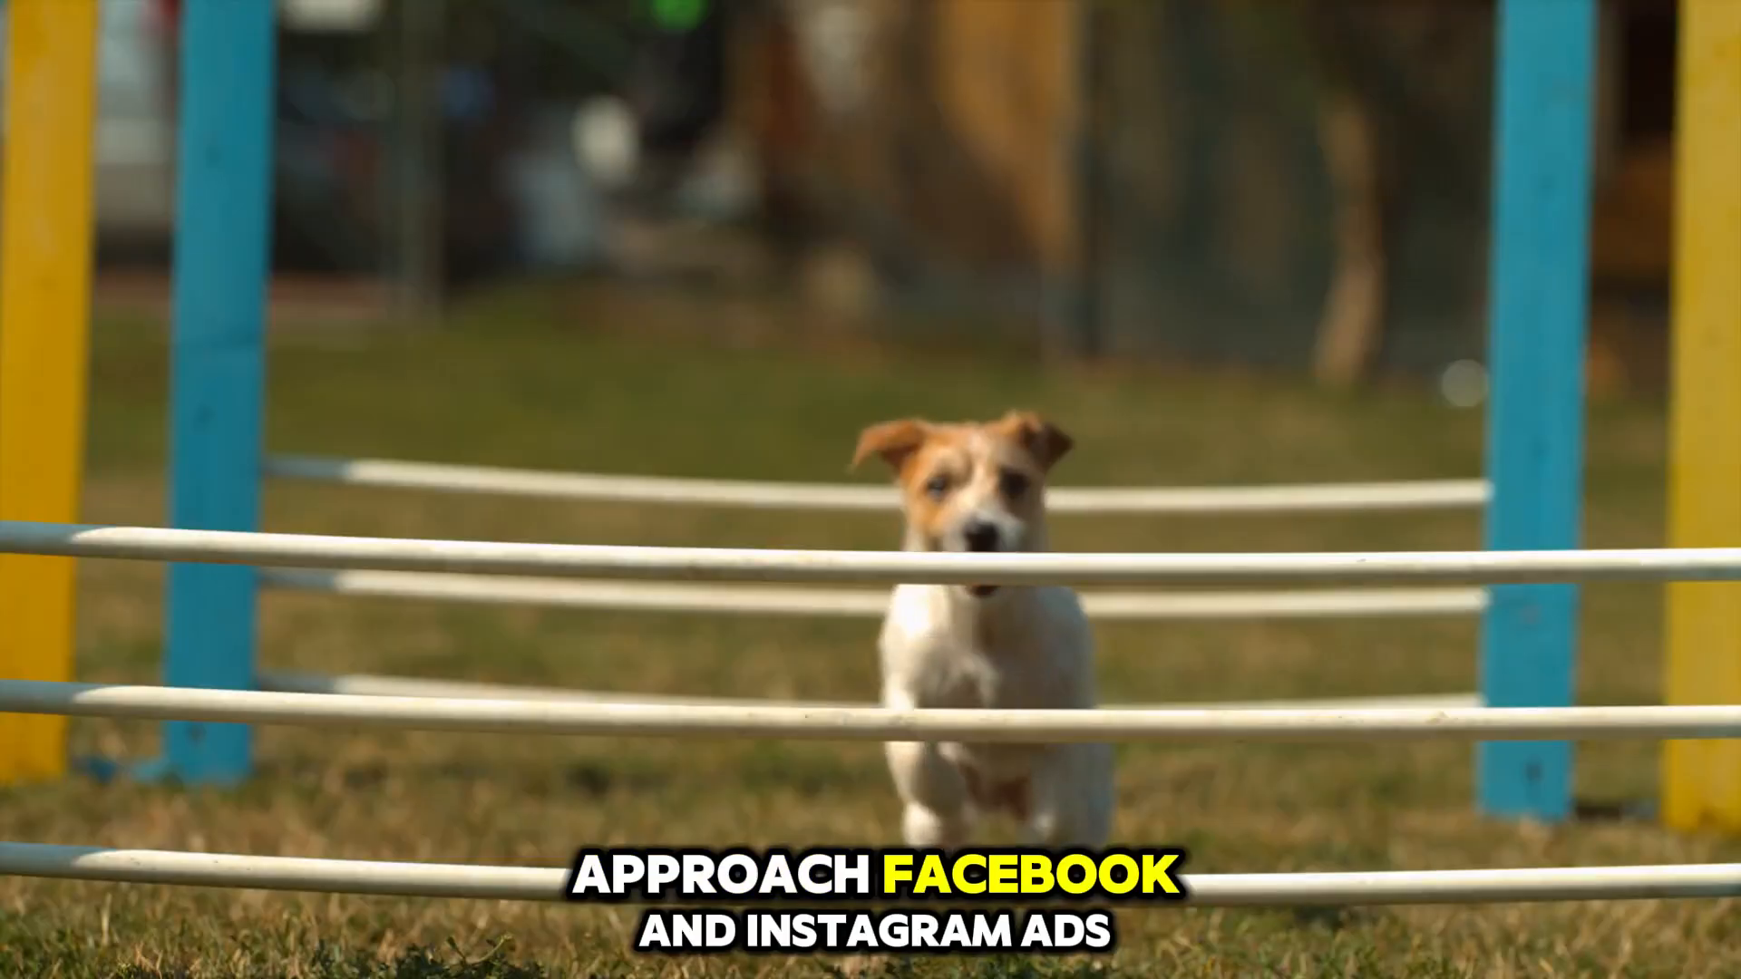